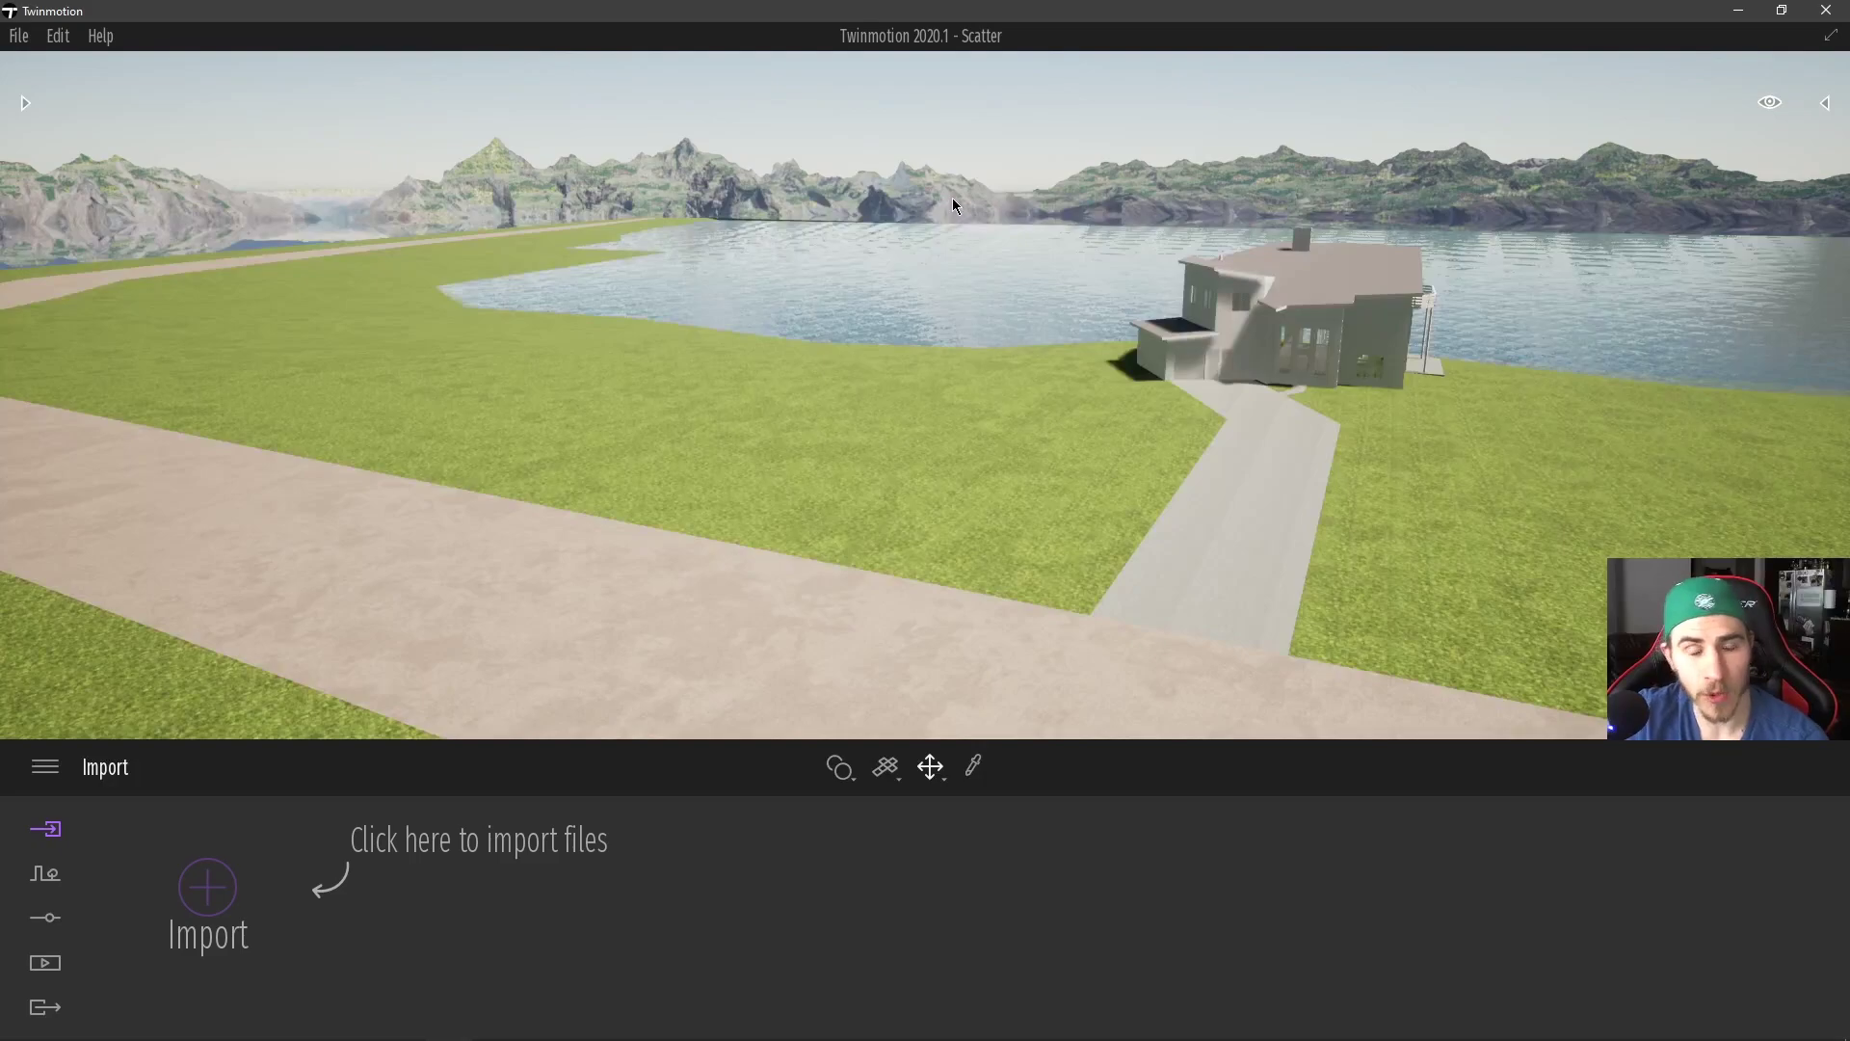
- Start the Vehicle path drawing tool from the Context path options
{"action": "left_click", "coordinate": [44, 874]}
{"action": "left_click", "coordinate": [45, 921]}
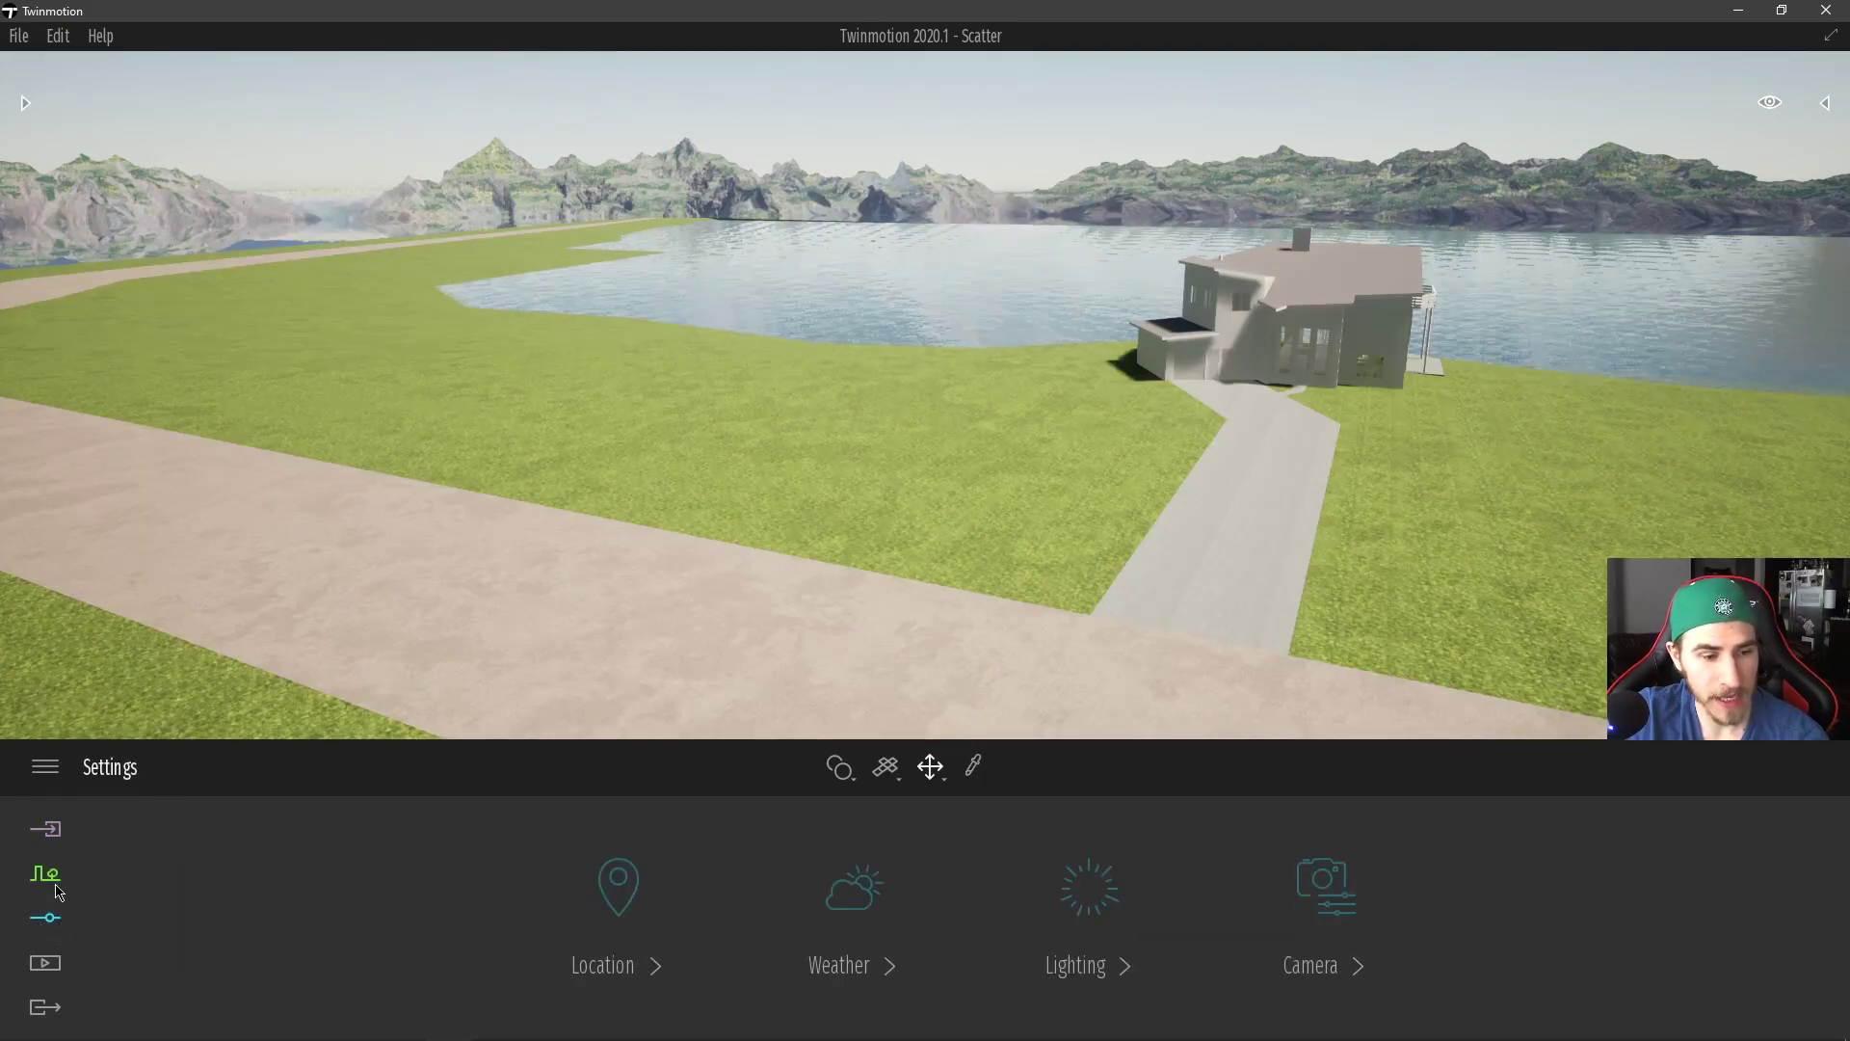
{"action": "left_click", "coordinate": [48, 880]}
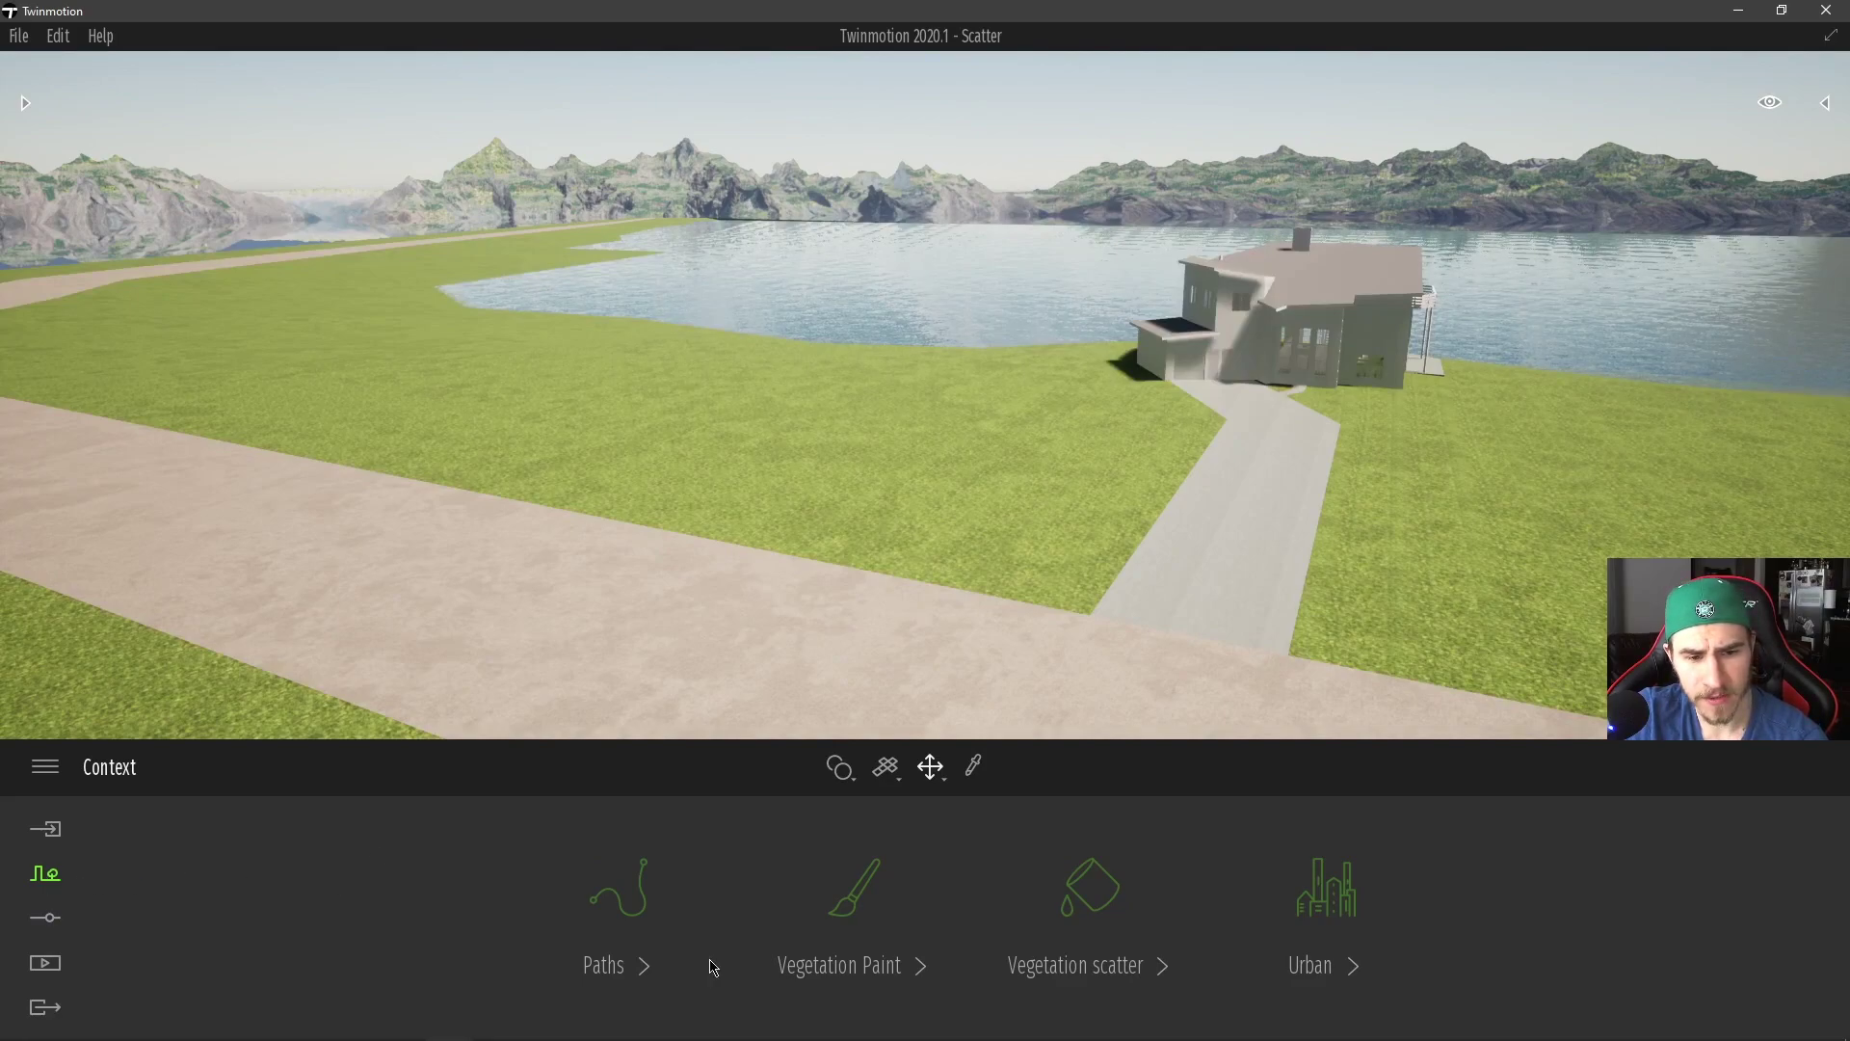
{"action": "left_click", "coordinate": [619, 889]}
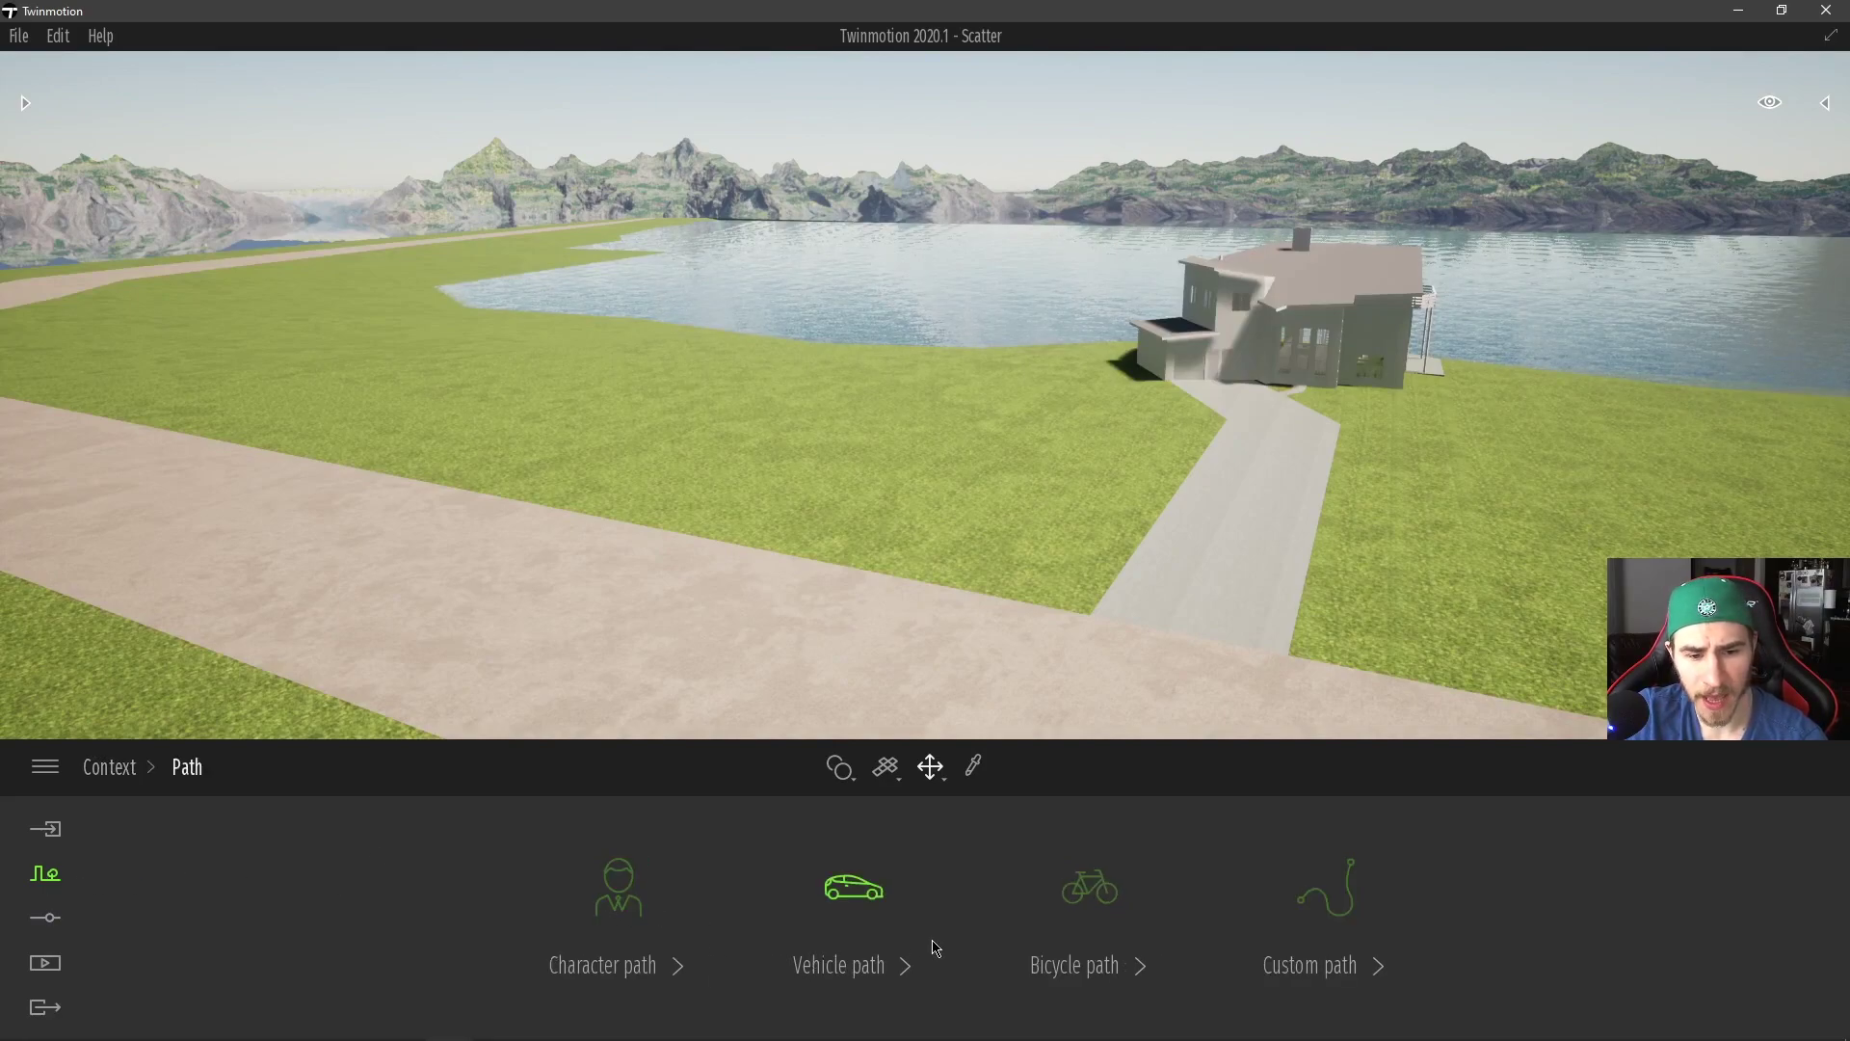
{"action": "left_click", "coordinate": [867, 889]}
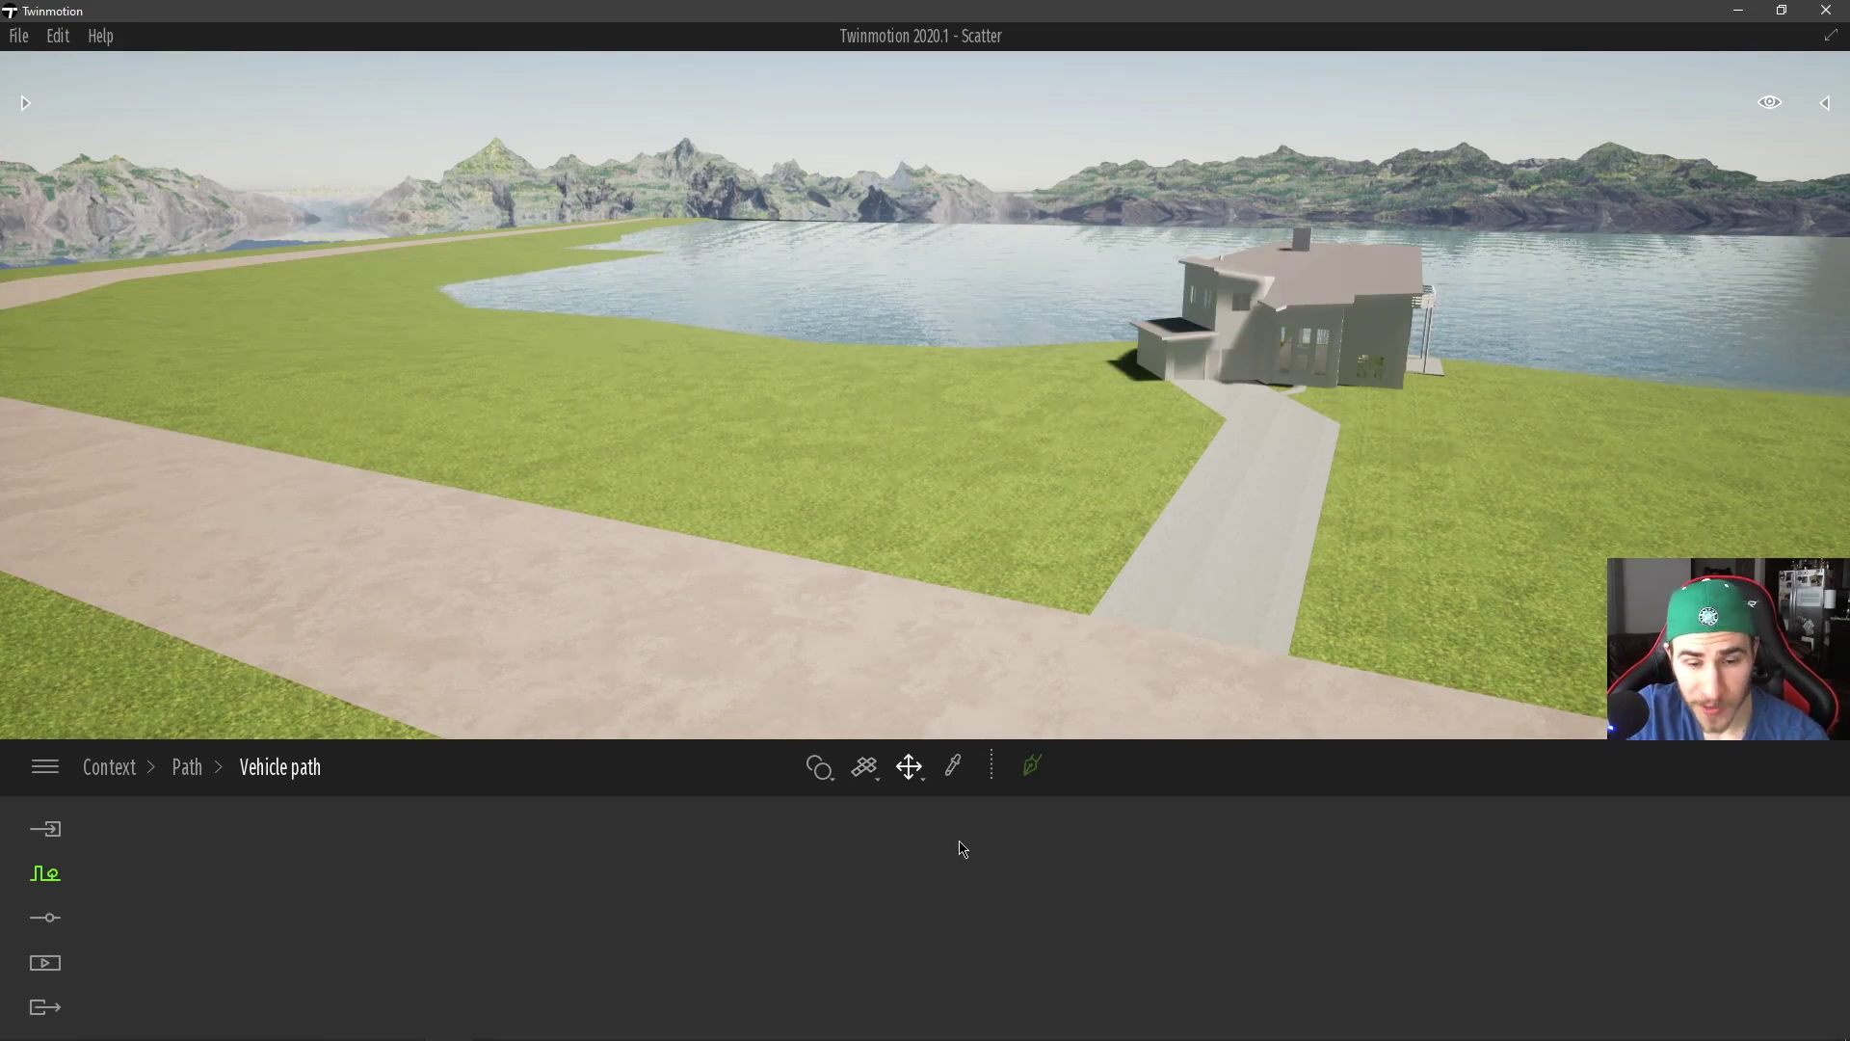
{"action": "left_click", "coordinate": [1033, 765]}
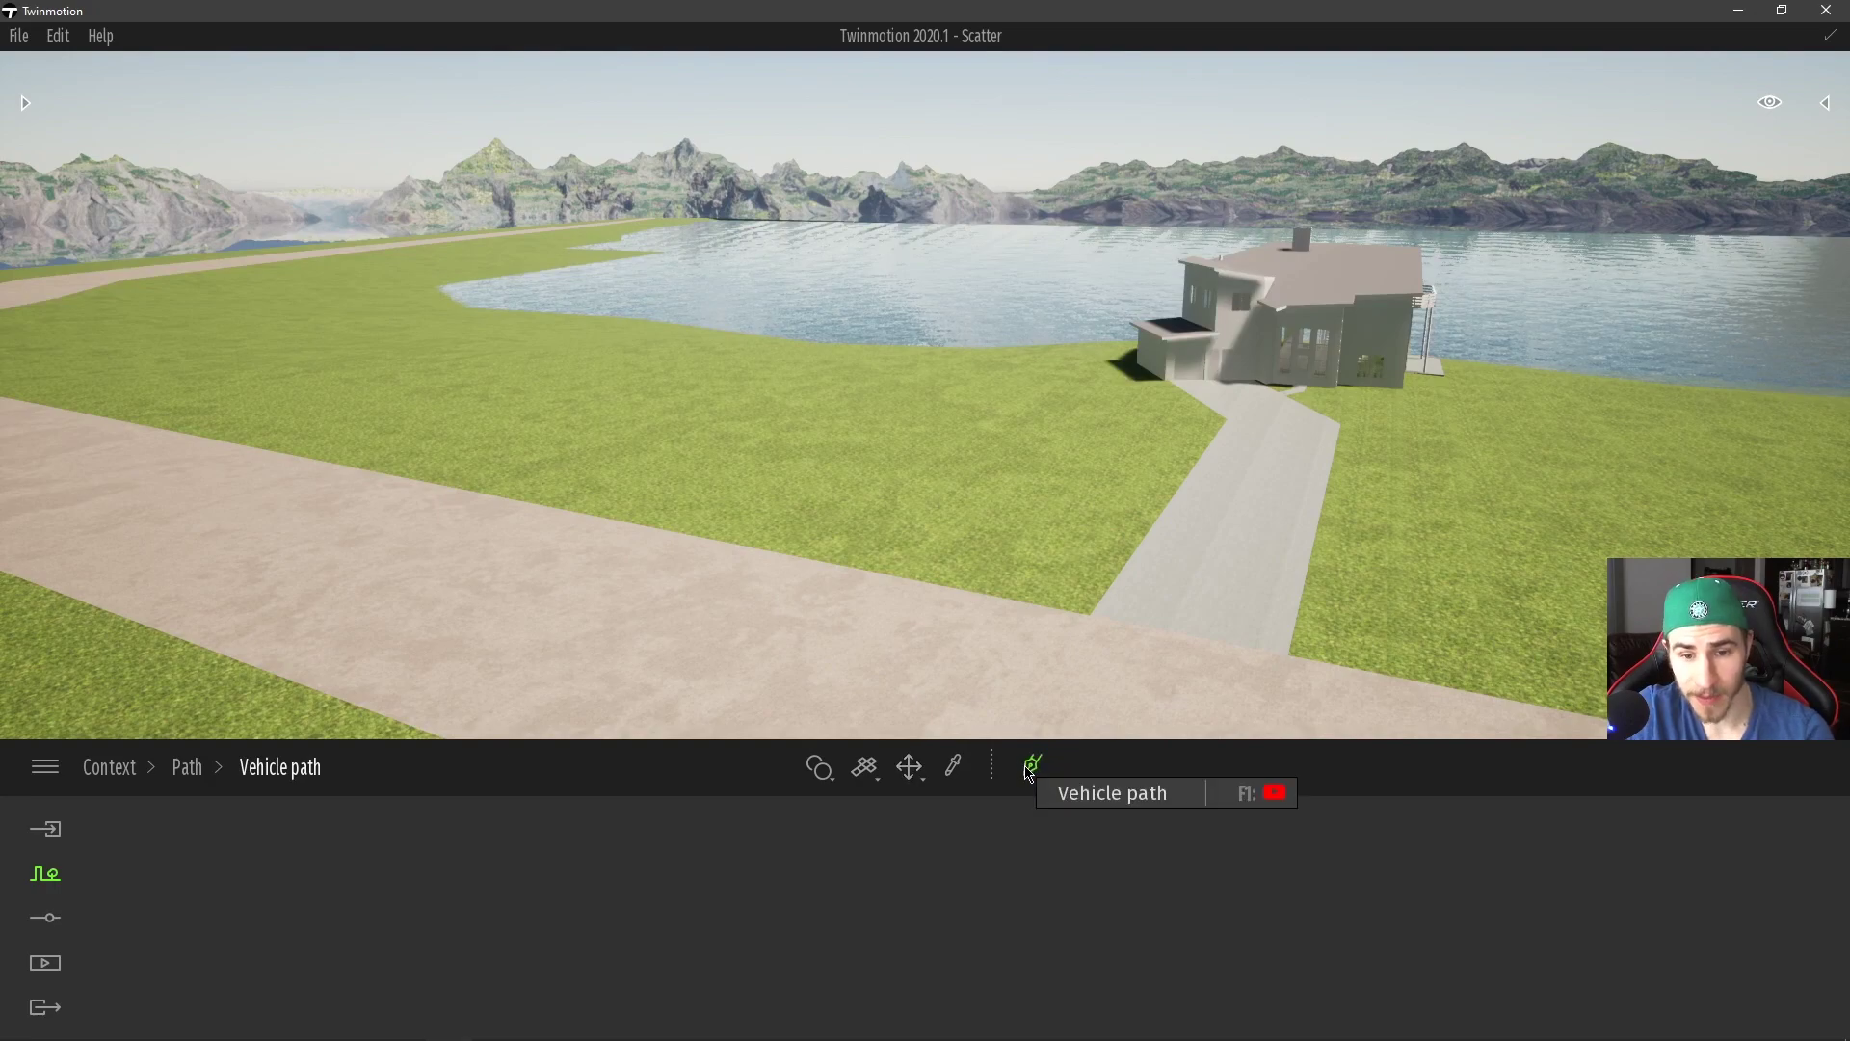
- Place the vehicle path's first point in the middle of the road at its far end, near the terrain edge
{"action": "right_click_drag", "start_coordinate": [801, 638], "coordinate": [668, 560]}
{"action": "key", "text": "w"}
{"action": "key", "text": "Up"}
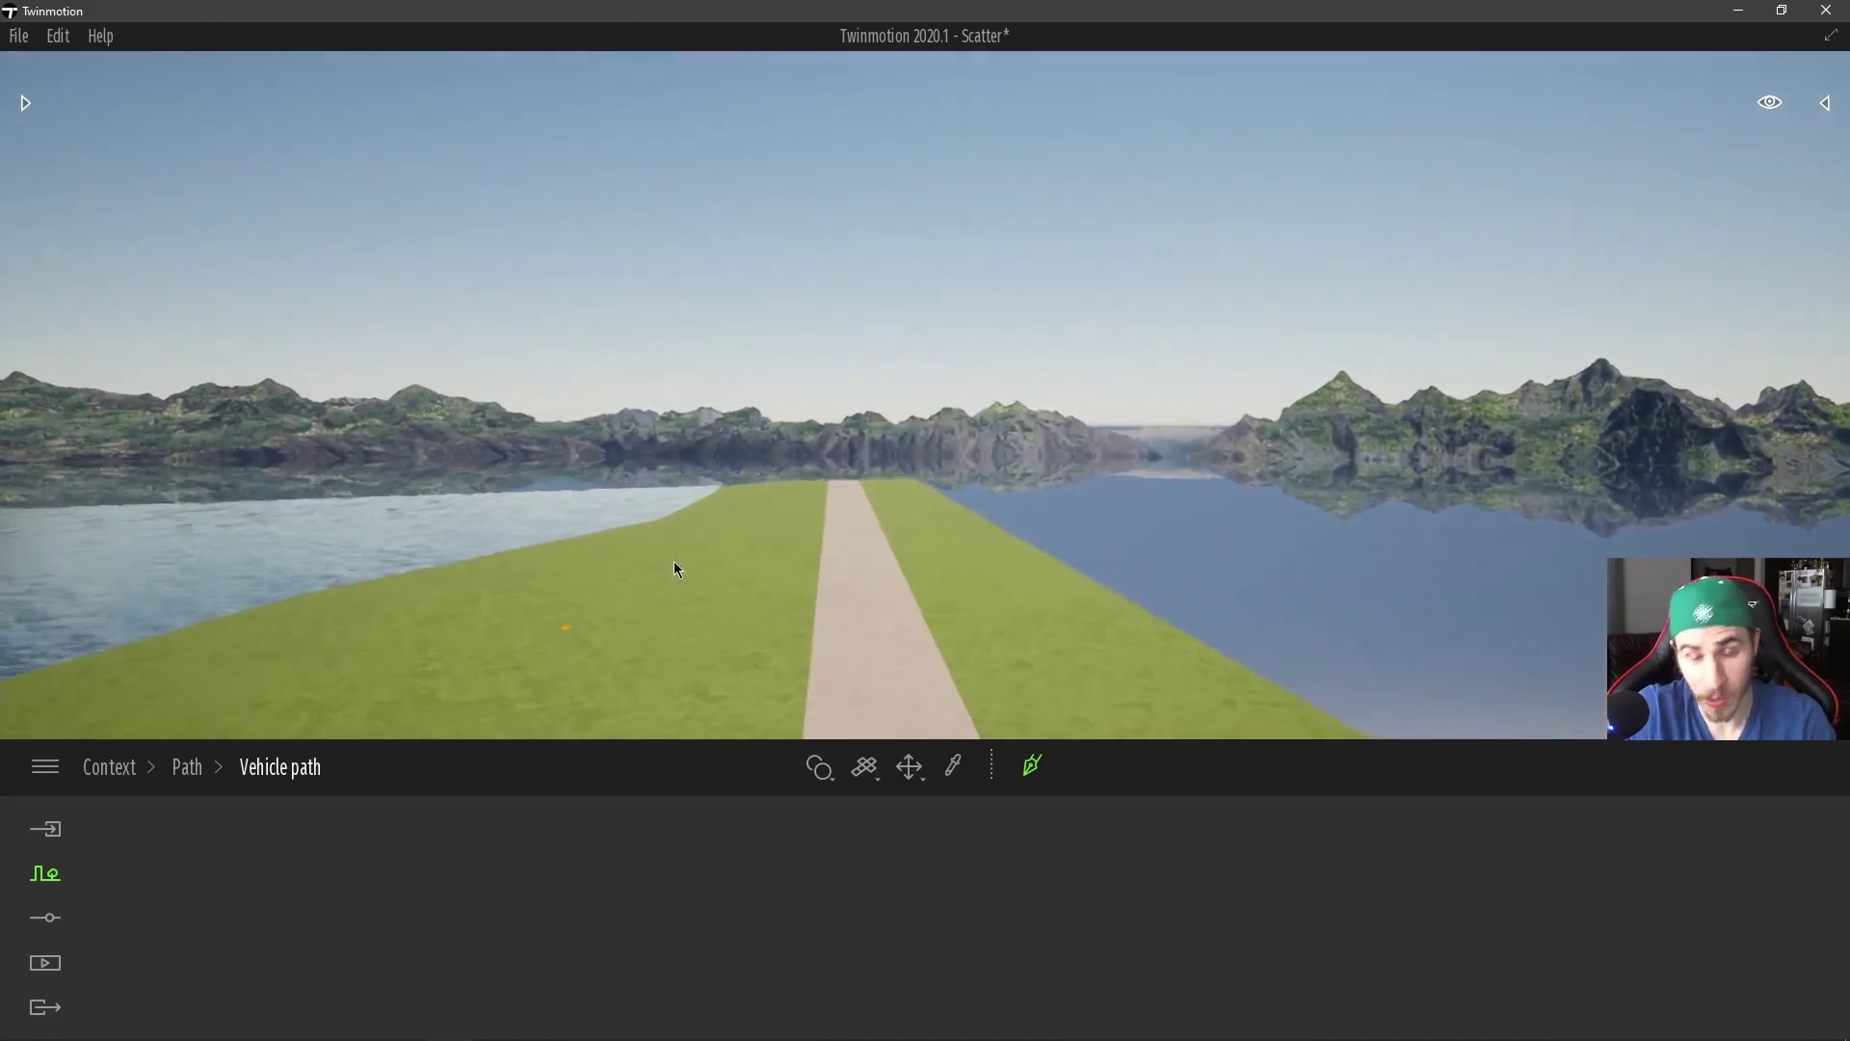
{"action": "key", "text": "w"}
{"action": "key", "text": "a"}
{"action": "right_click_drag", "start_coordinate": [673, 561], "coordinate": [682, 563]}
{"action": "key", "text": "Left"}
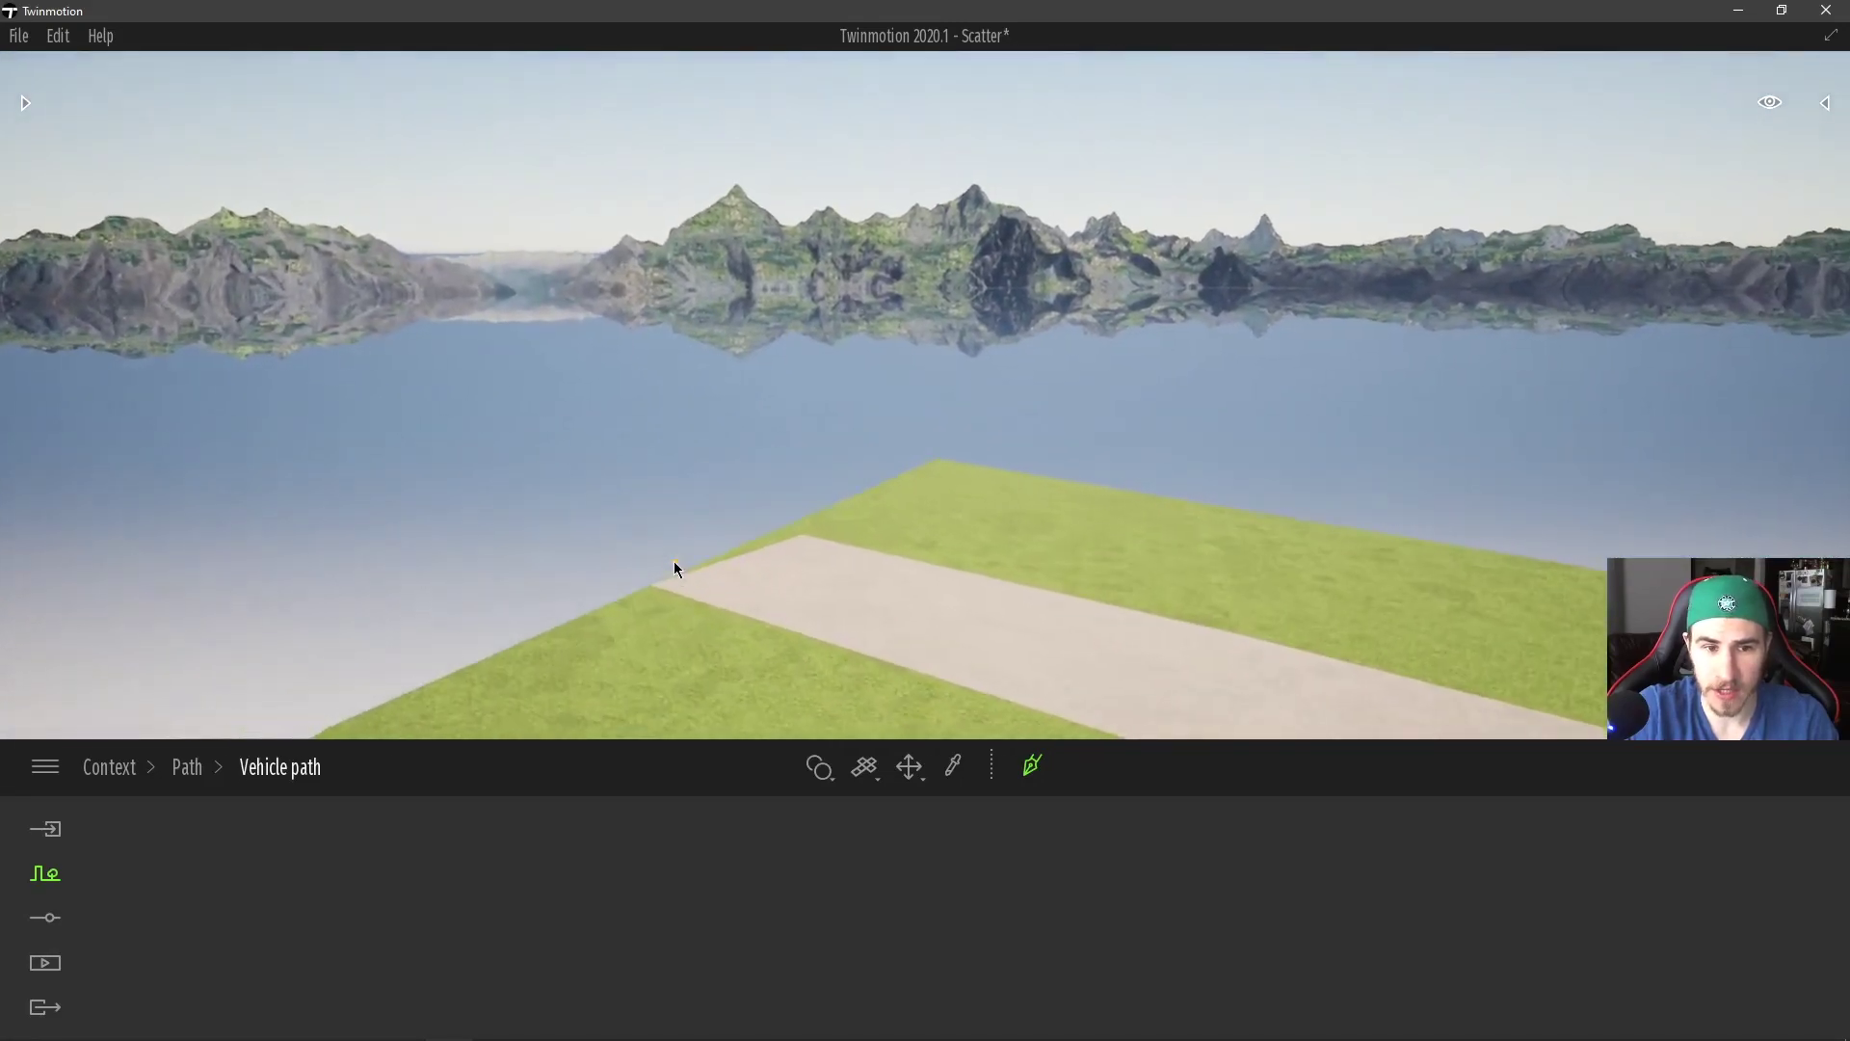
{"action": "left_click", "coordinate": [636, 575]}
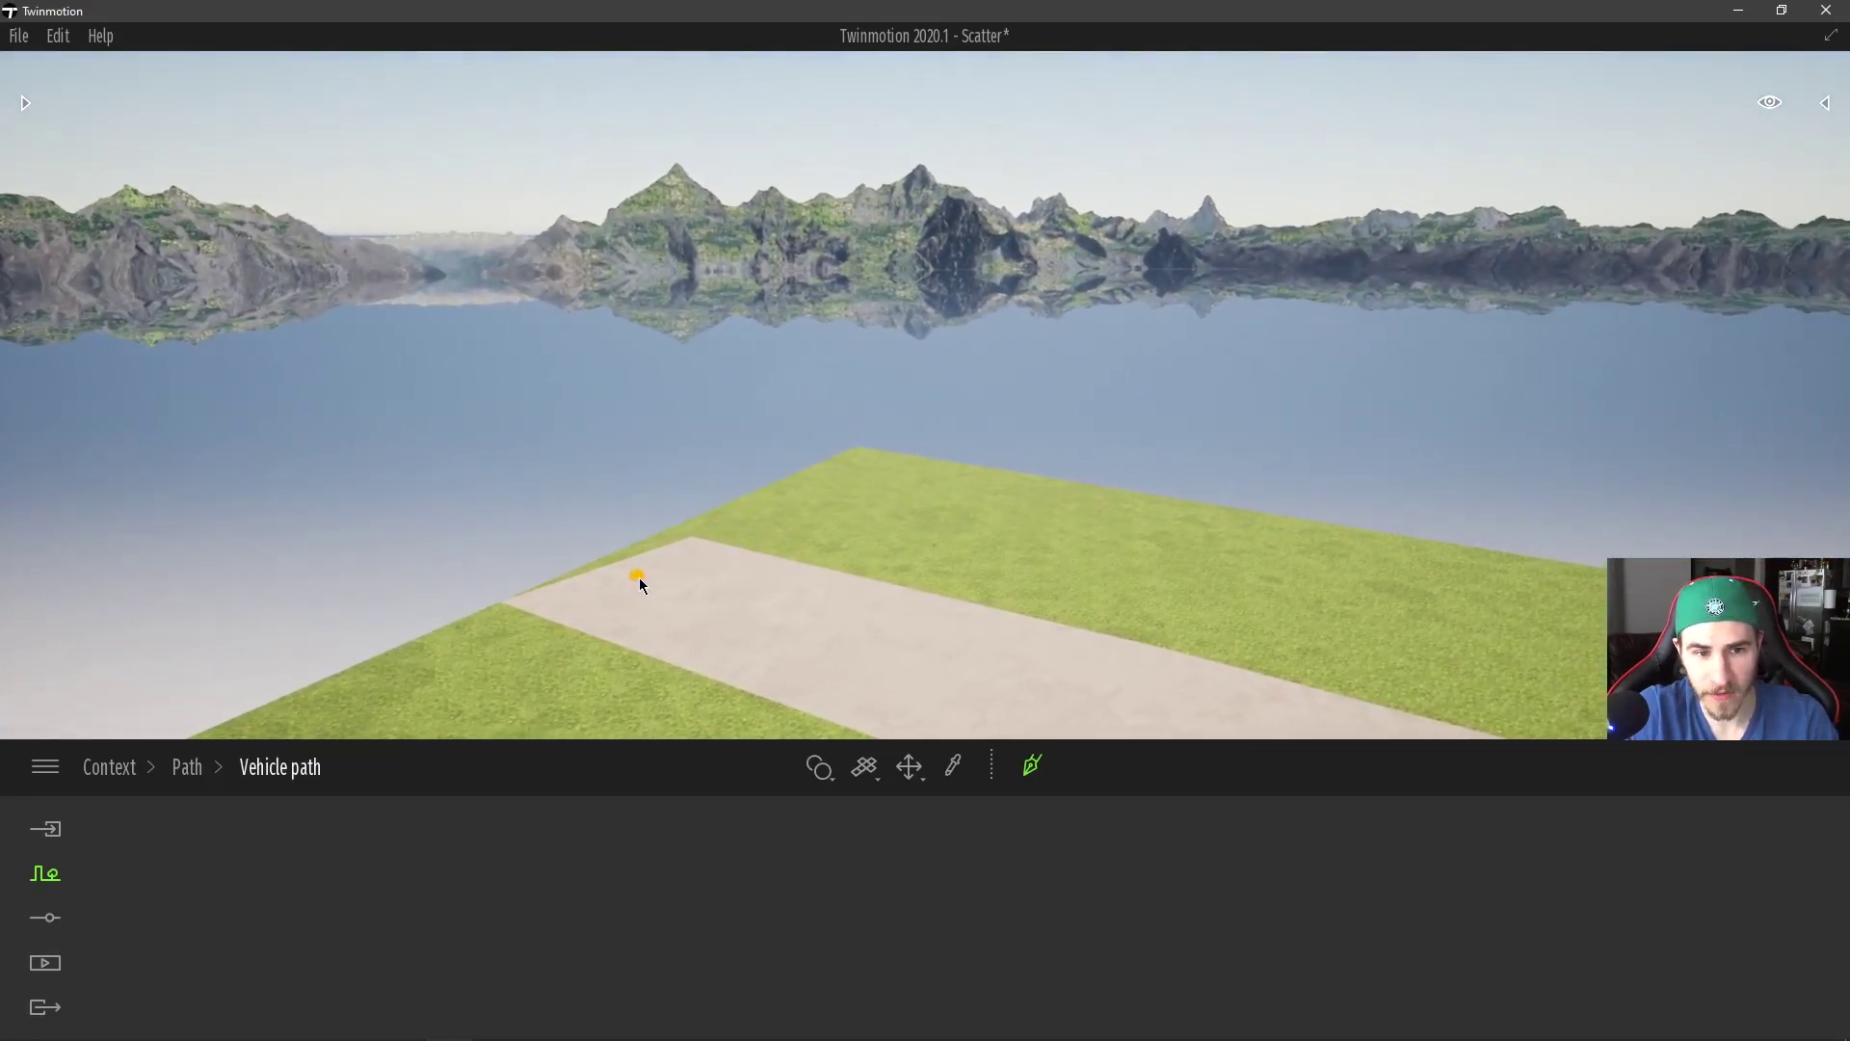
- Extend the vehicle path with points along the centre of the first straight stretch of road
{"action": "right_click_drag", "start_coordinate": [453, 615], "coordinate": [453, 614]}
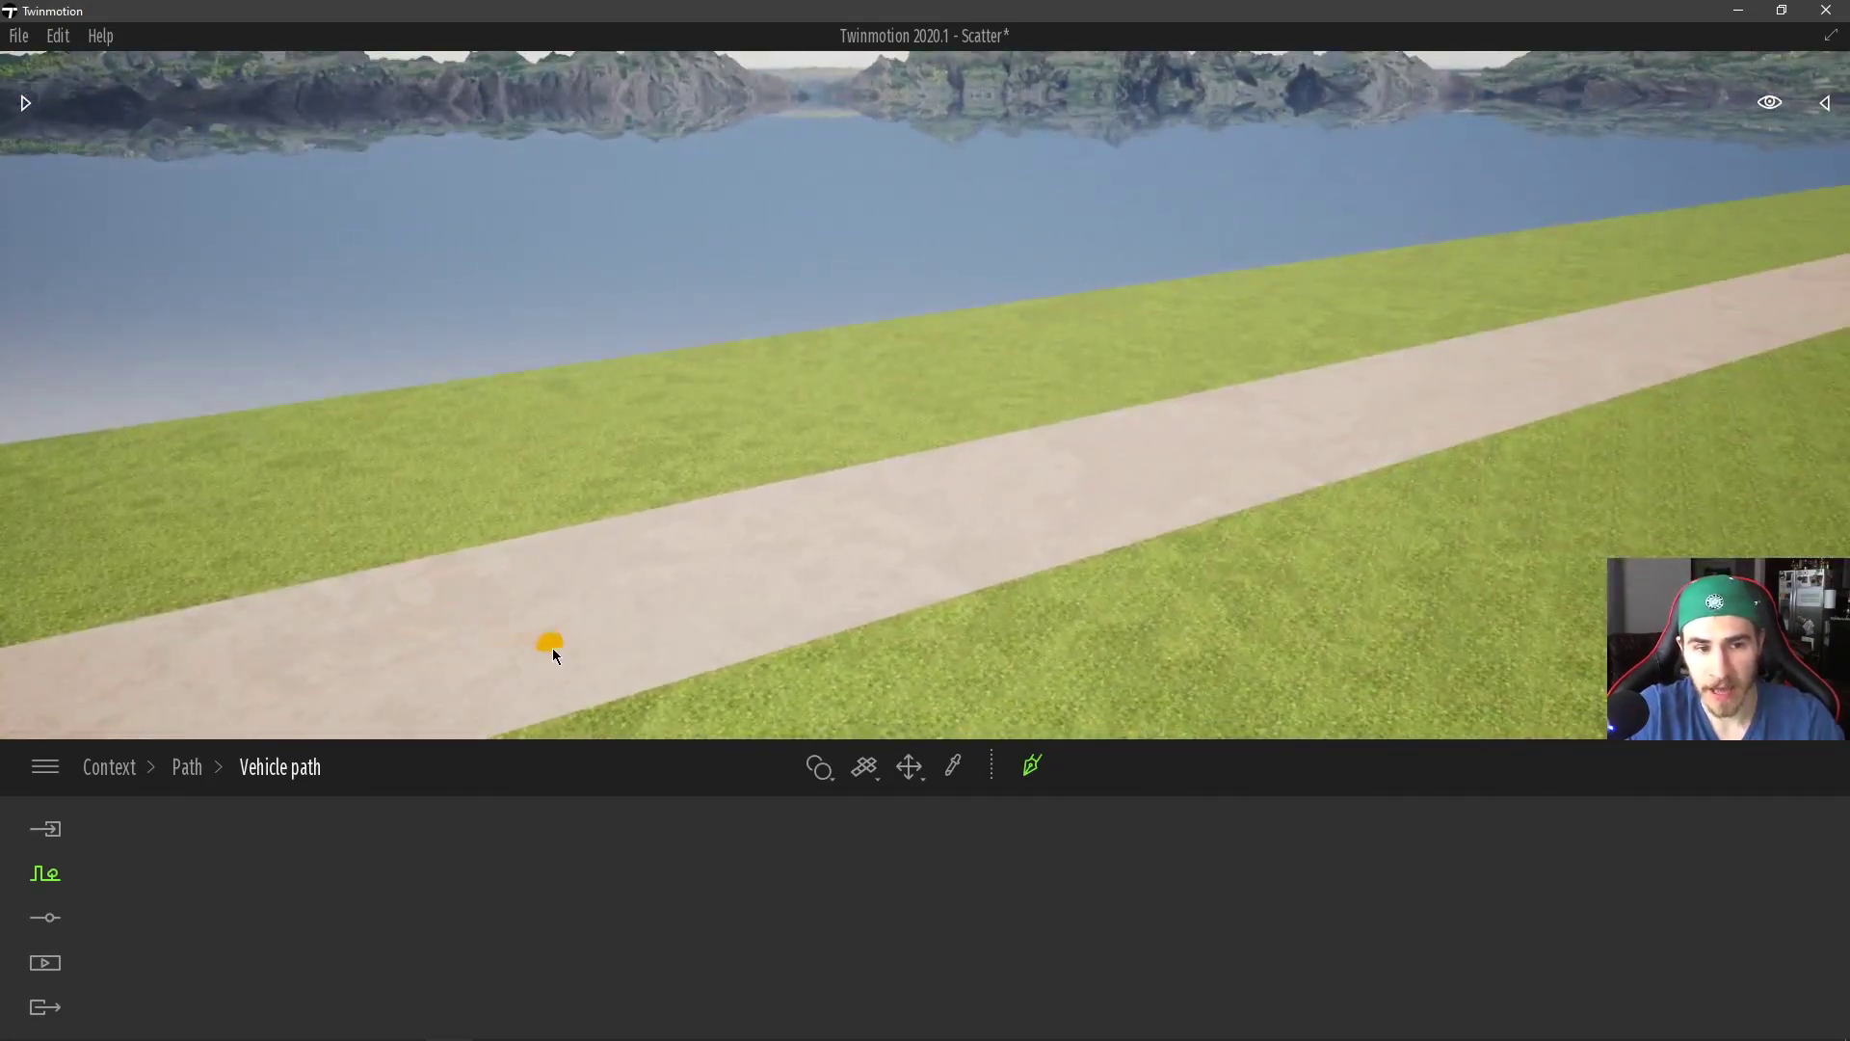
{"action": "key", "text": "s"}
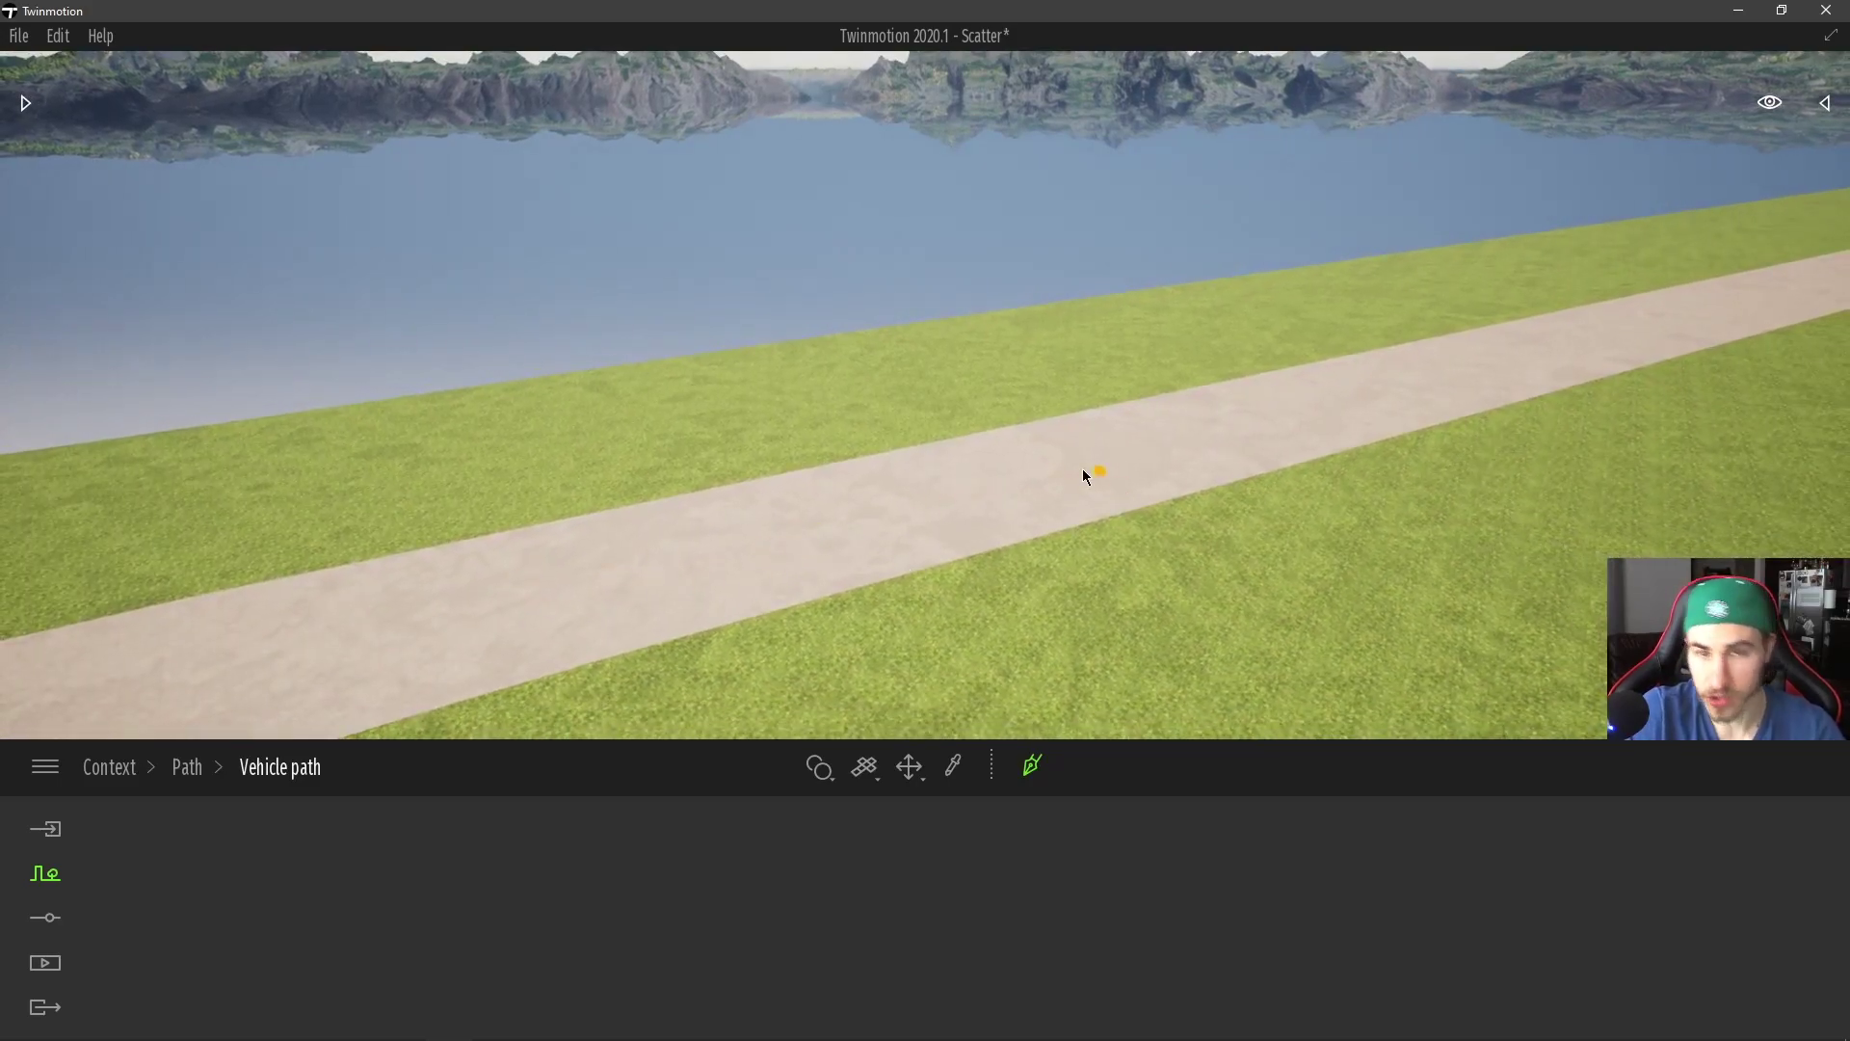
{"action": "right_click_drag", "start_coordinate": [923, 535], "coordinate": [921, 537]}
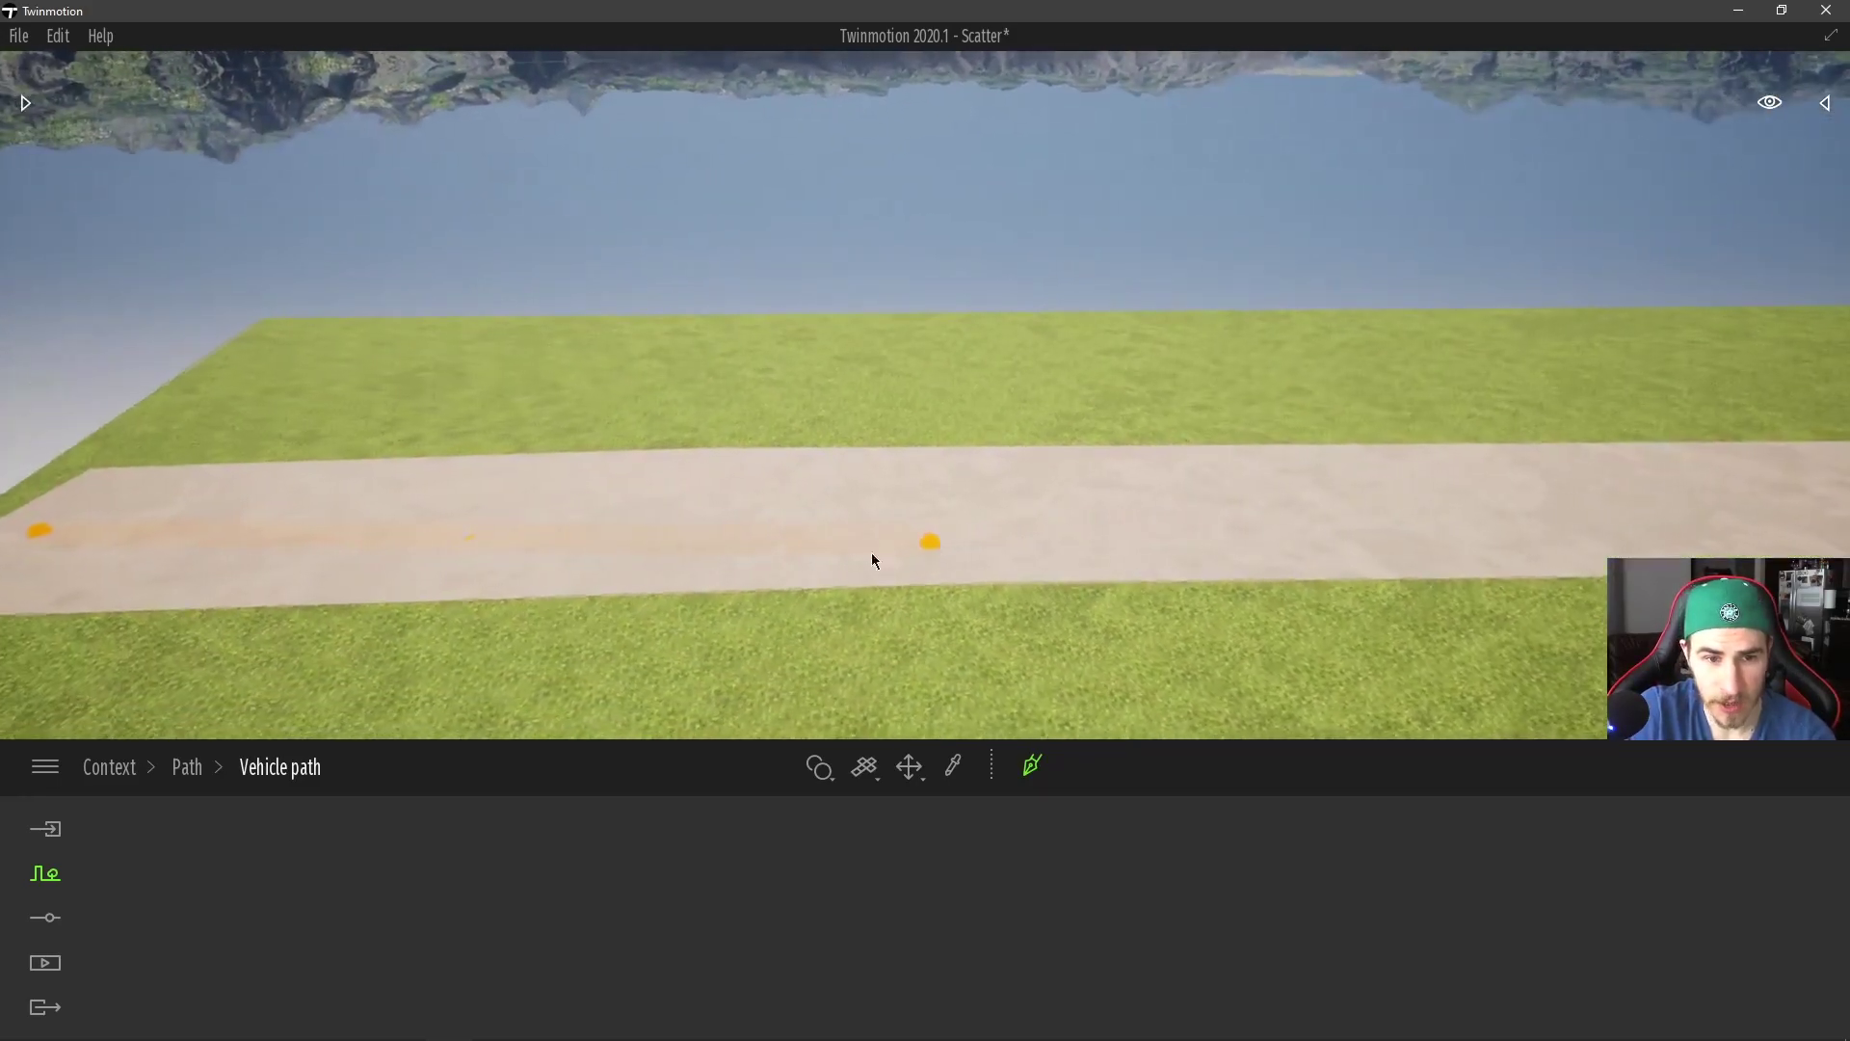
{"action": "key", "text": "d"}
{"action": "key", "text": "w"}
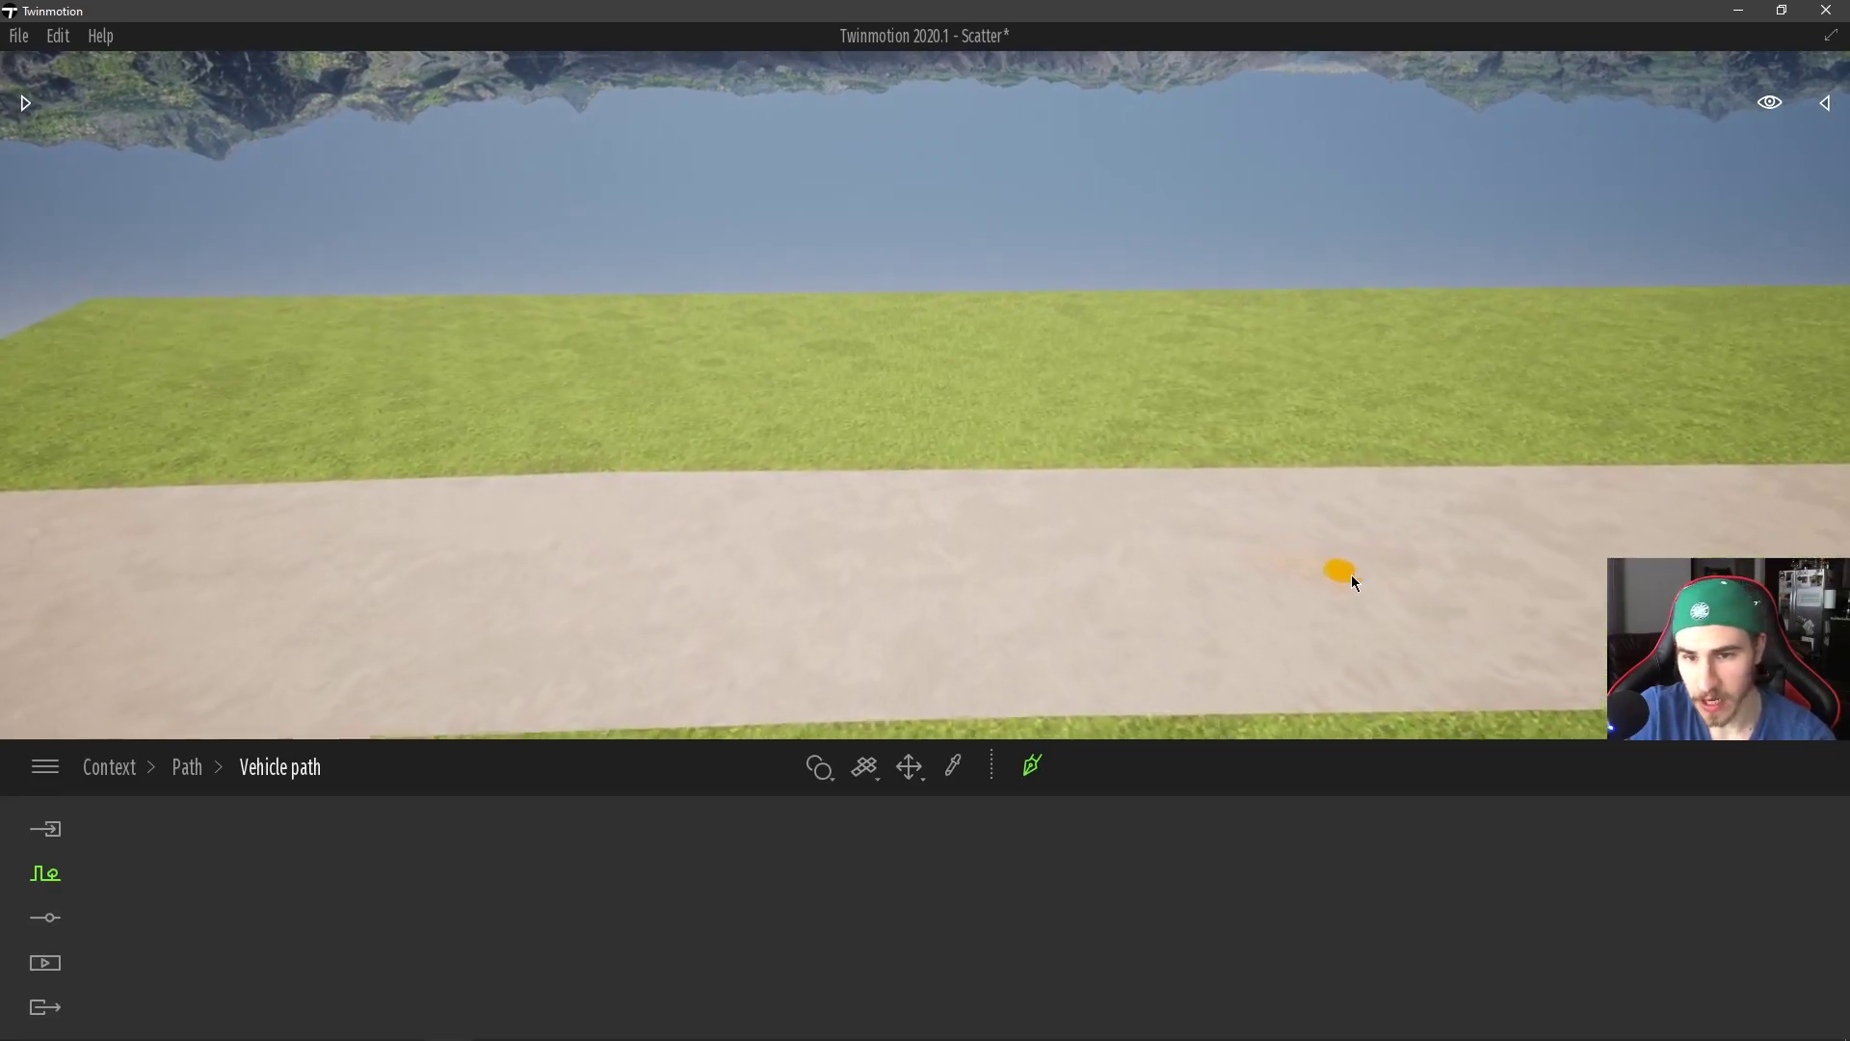
{"action": "key", "text": "w"}
{"action": "right_click_drag", "start_coordinate": [1470, 626], "coordinate": [1470, 625]}
{"action": "key", "text": "Down"}
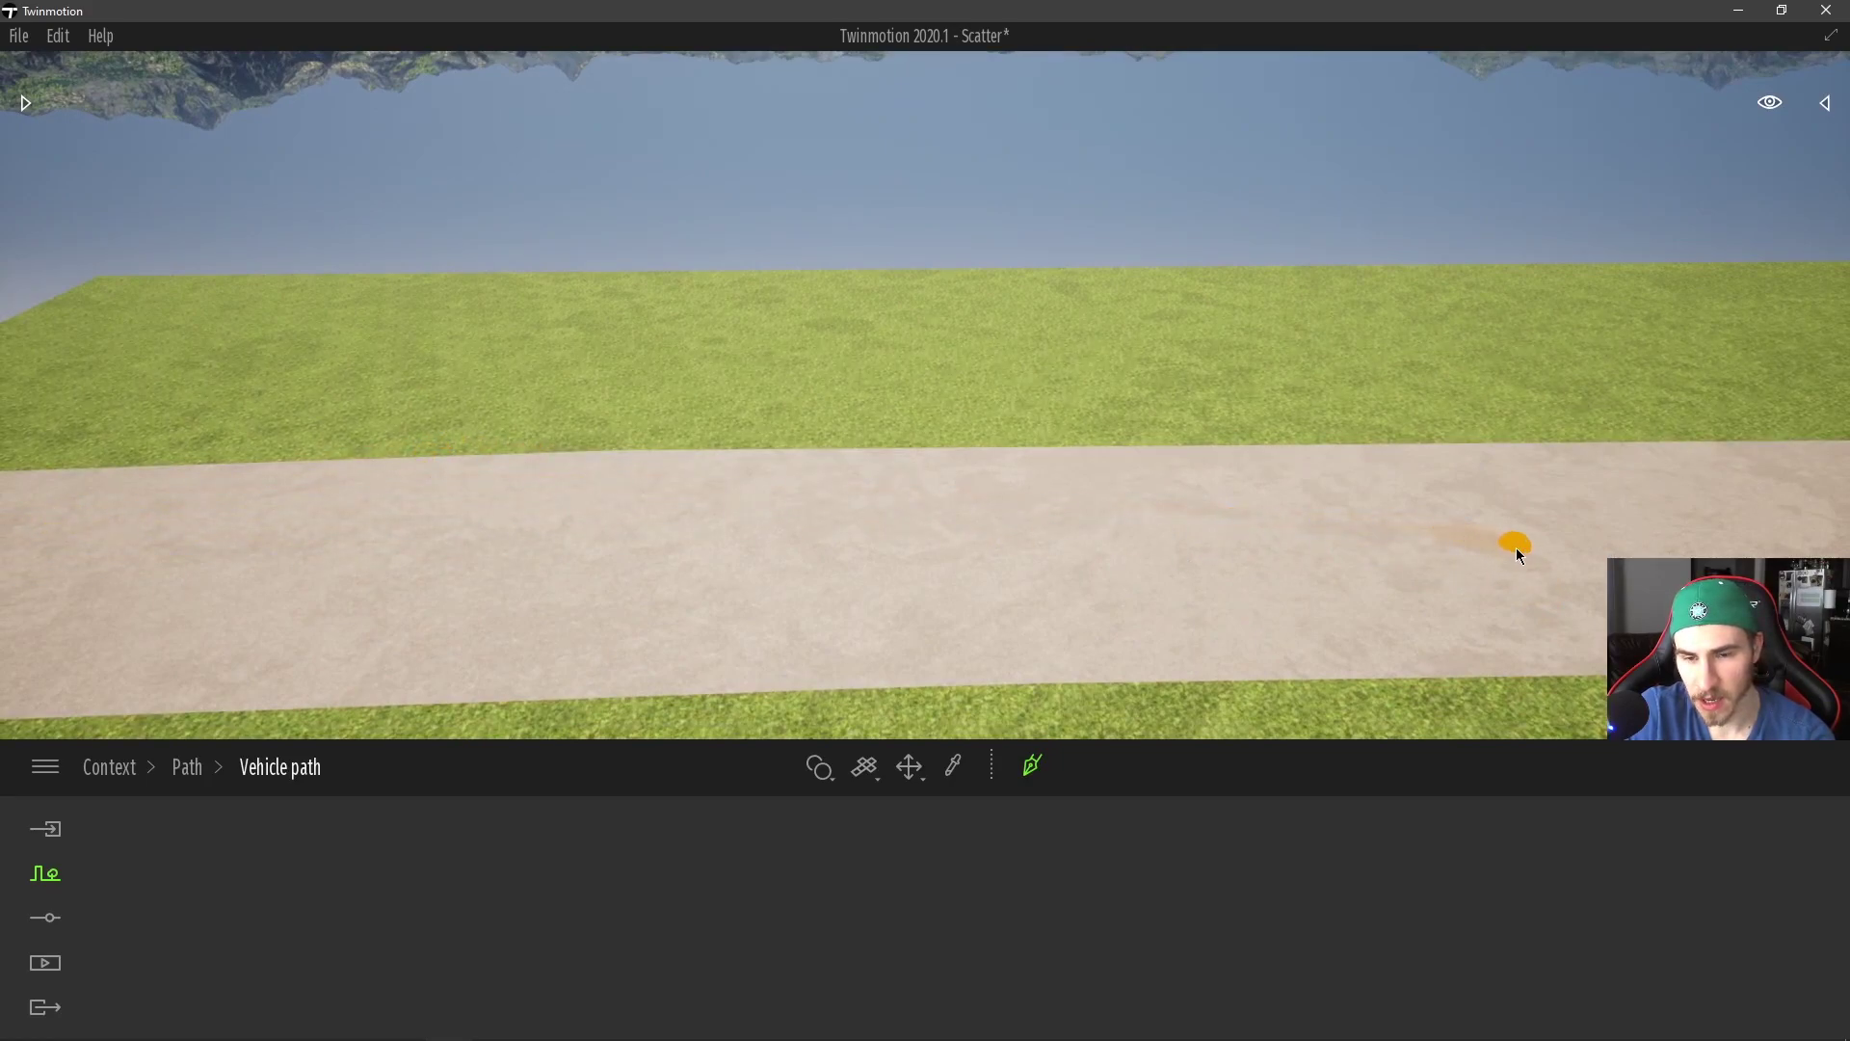
{"action": "left_click", "coordinate": [1516, 548]}
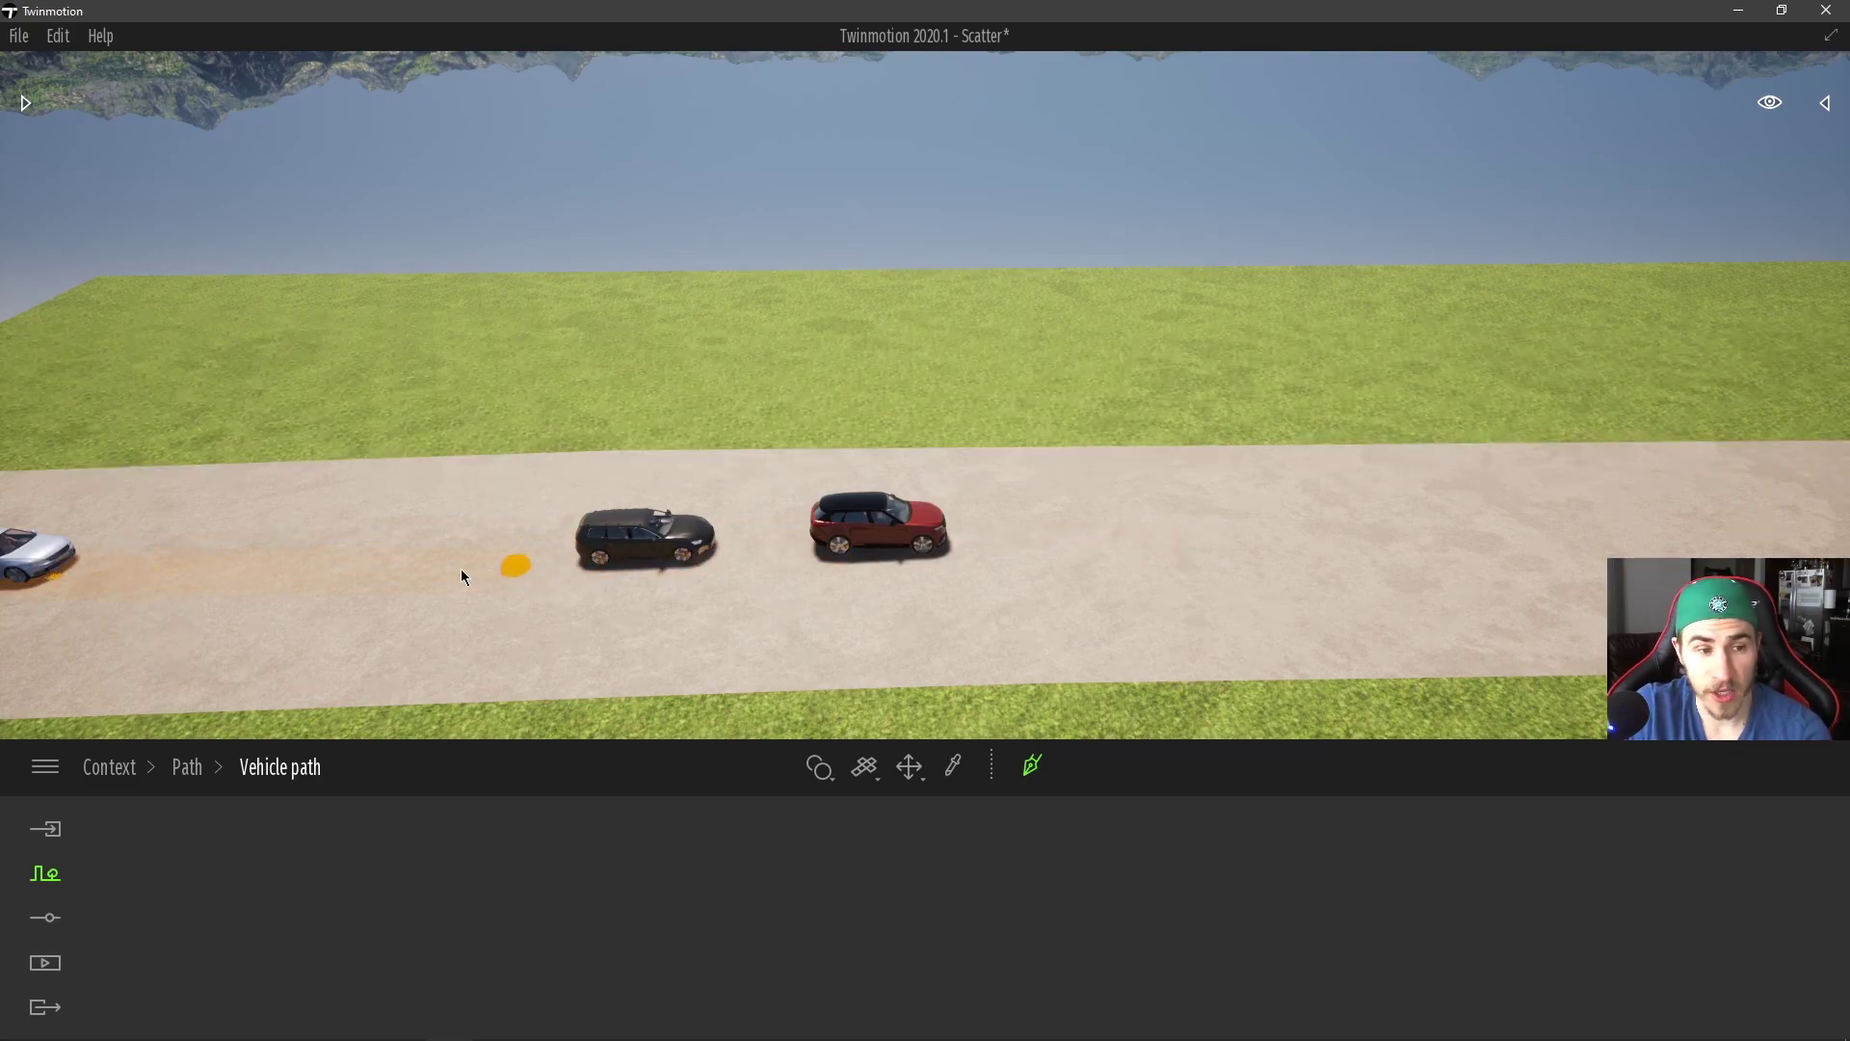
- Adjust the path's end on the first straight stretch and add further points following the road
{"action": "left_click", "coordinate": [783, 545]}
{"action": "left_click_drag", "start_coordinate": [784, 545], "coordinate": [779, 542]}
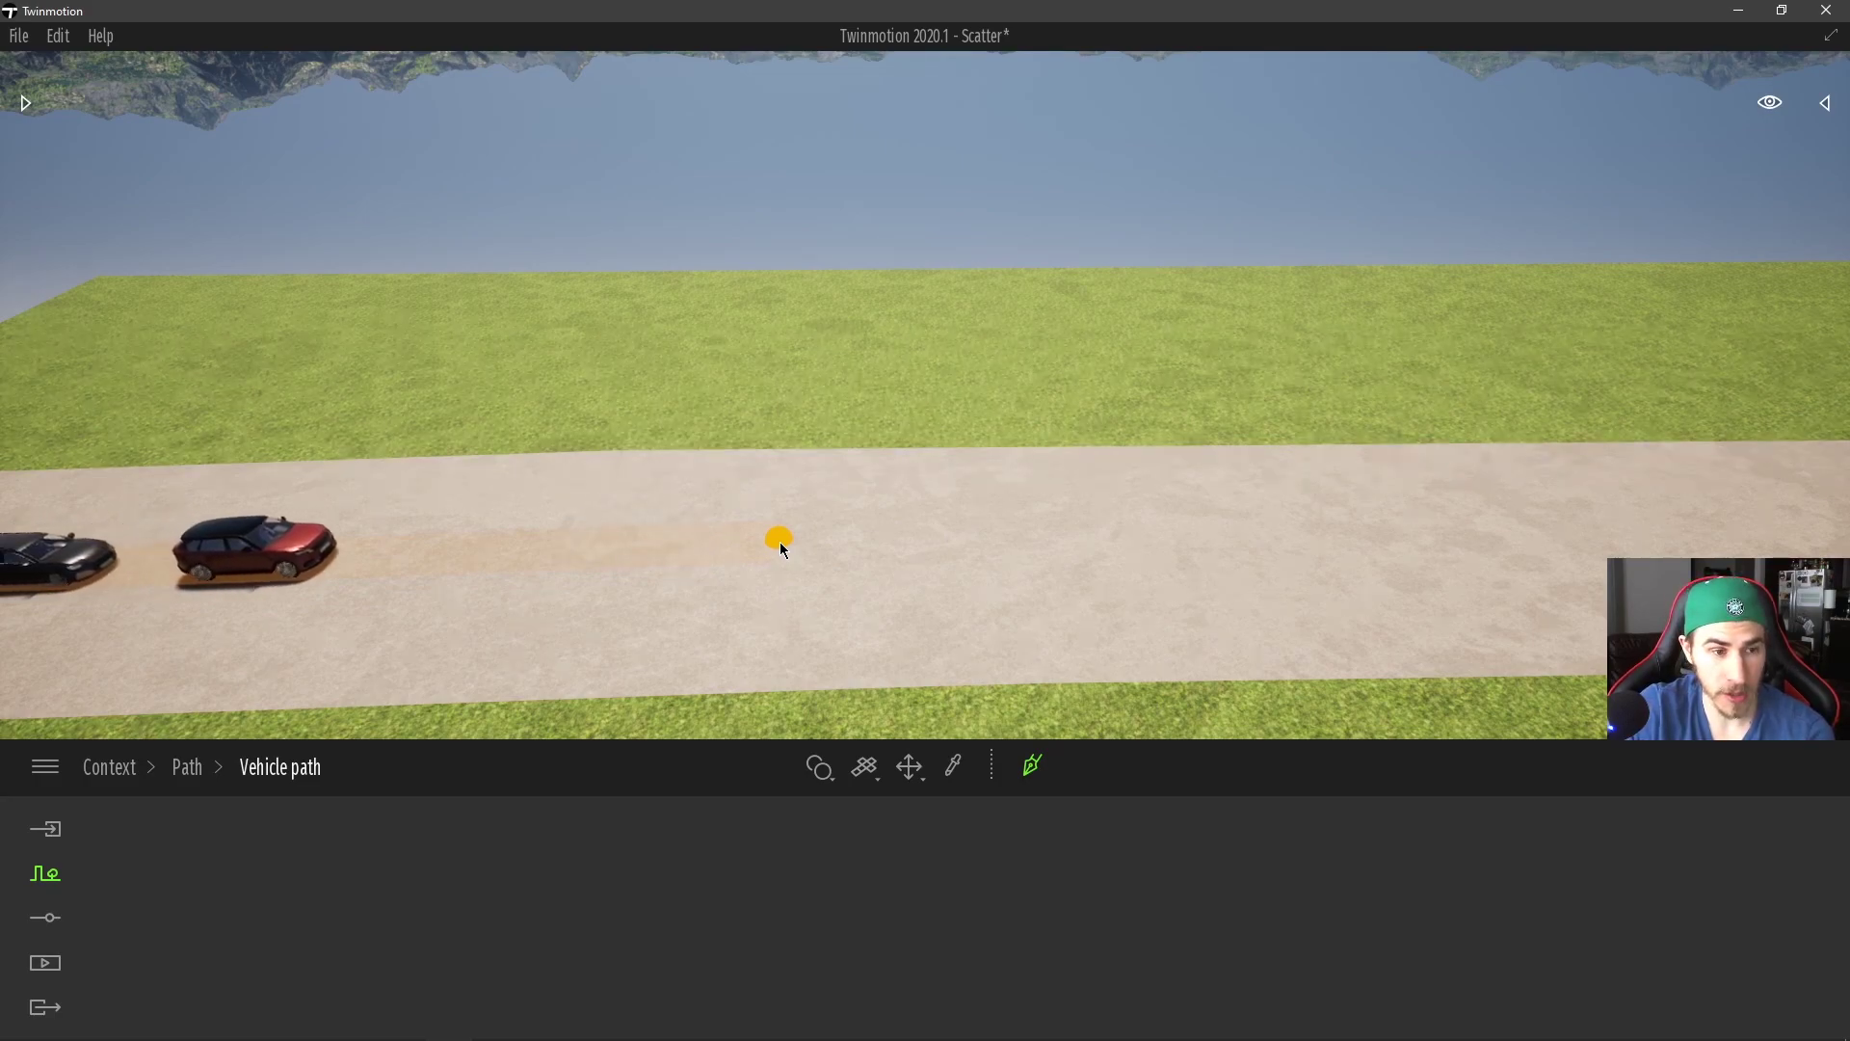
{"action": "left_click", "coordinate": [738, 552]}
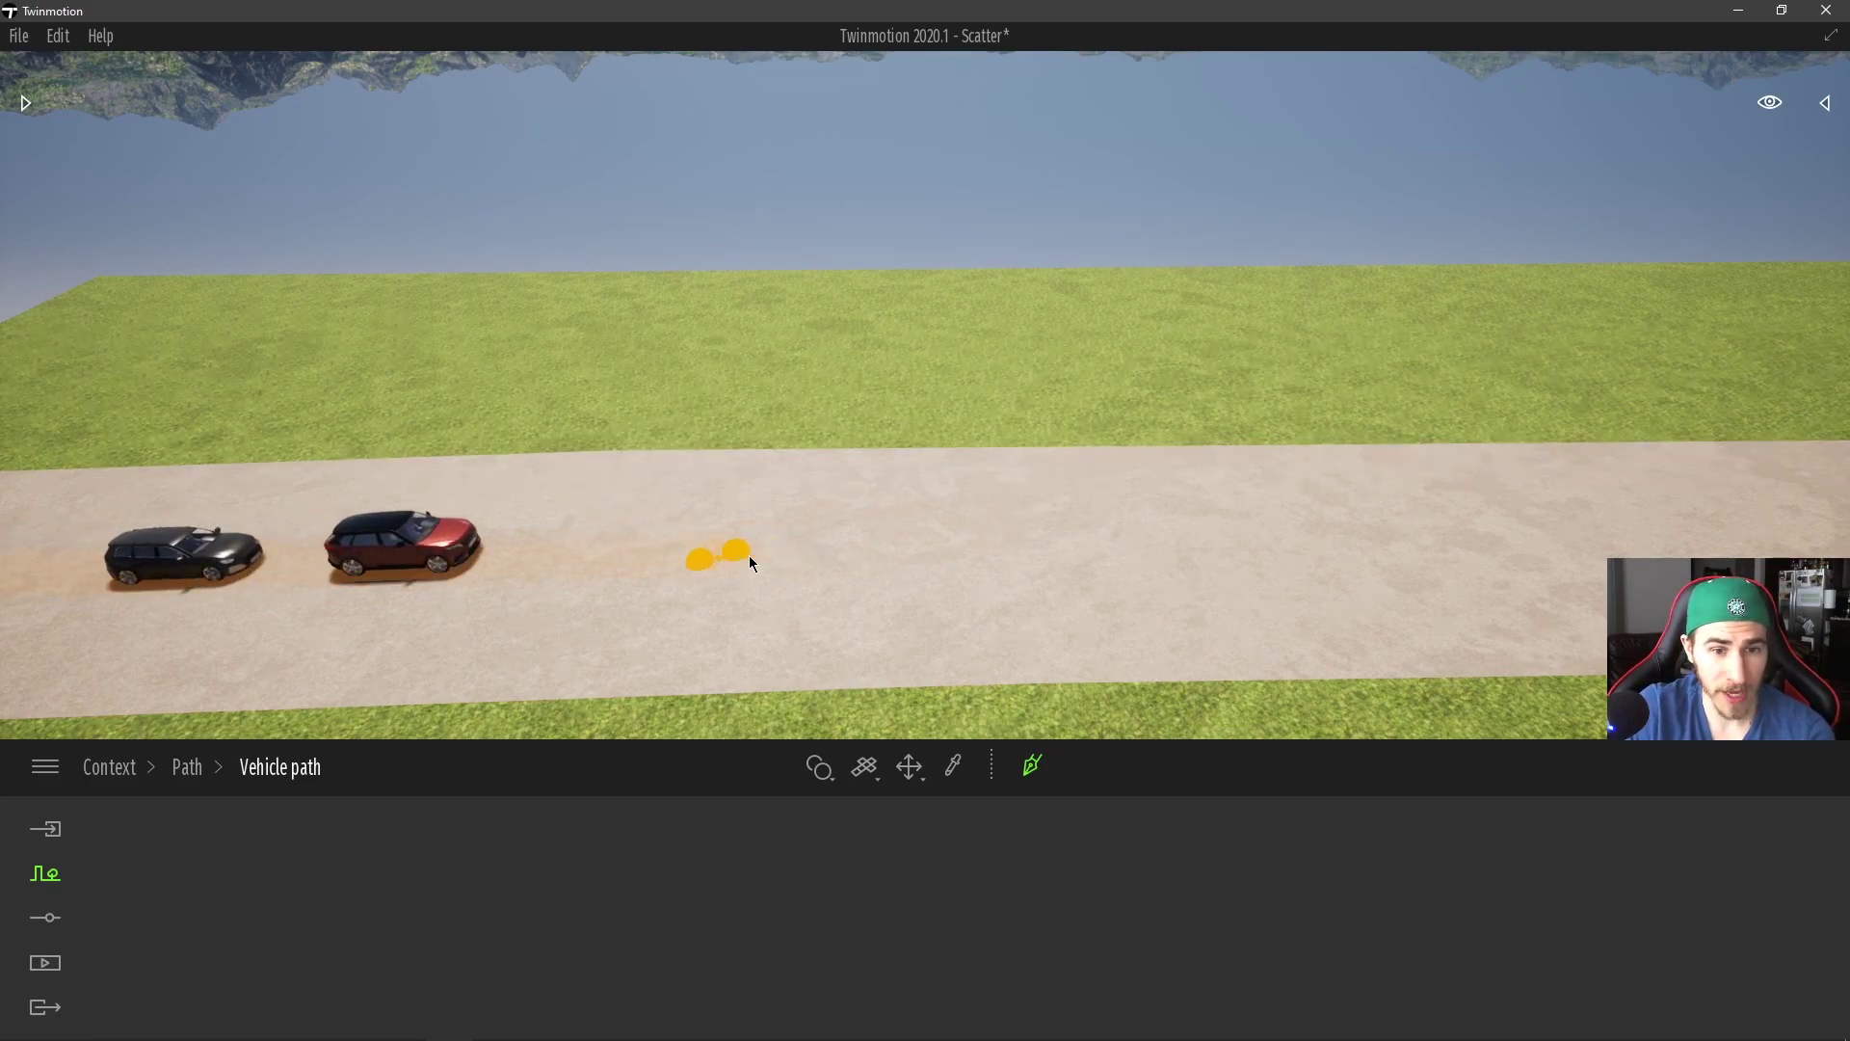
{"action": "scroll", "coordinate": [934, 527], "scroll_direction": "down", "scroll_amount": 2}
{"action": "mouse_move", "coordinate": [934, 527]}
{"action": "right_mouse_down"}
{"action": "mouse_move", "coordinate": [957, 517]}
{"action": "mouse_move", "coordinate": [933, 527]}
{"action": "right_mouse_up"}
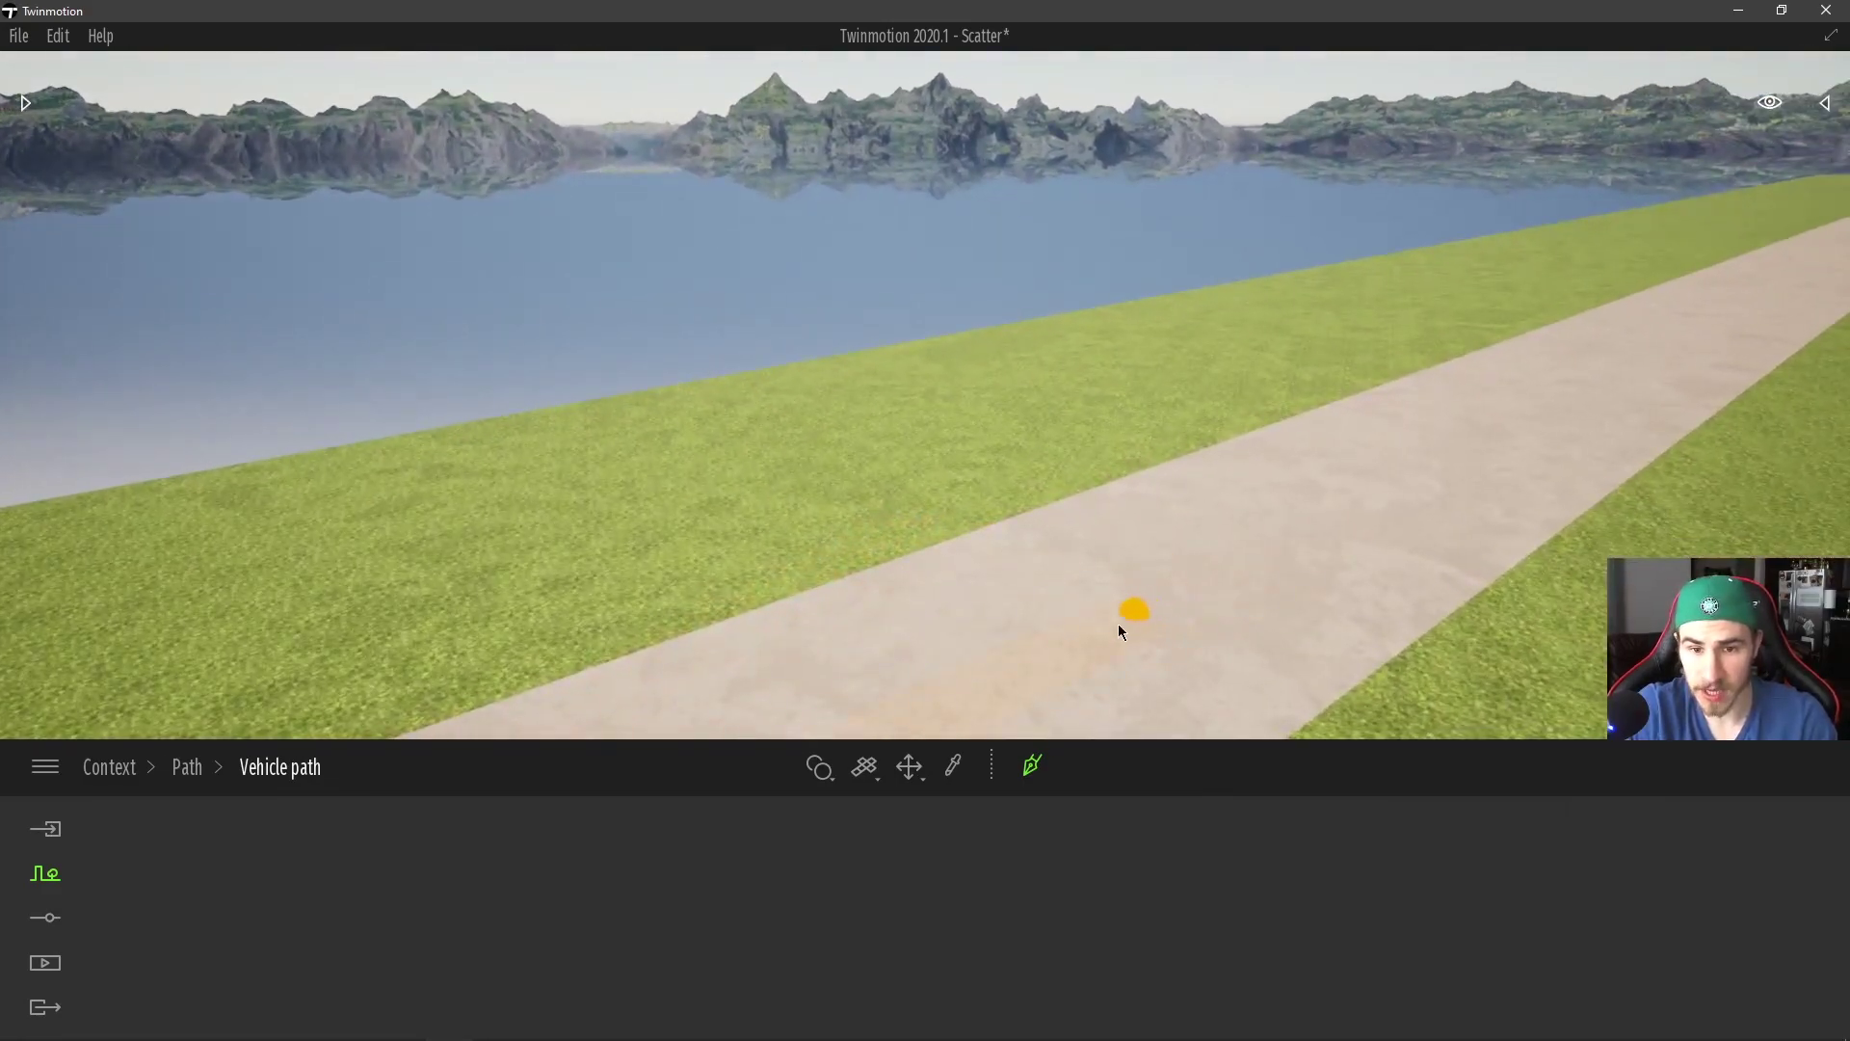
{"action": "left_click", "coordinate": [1089, 632]}
- Continue the vehicle path along the rest of the straight road towards the first bend
{"action": "right_click_drag", "start_coordinate": [1144, 547], "coordinate": [1090, 571]}
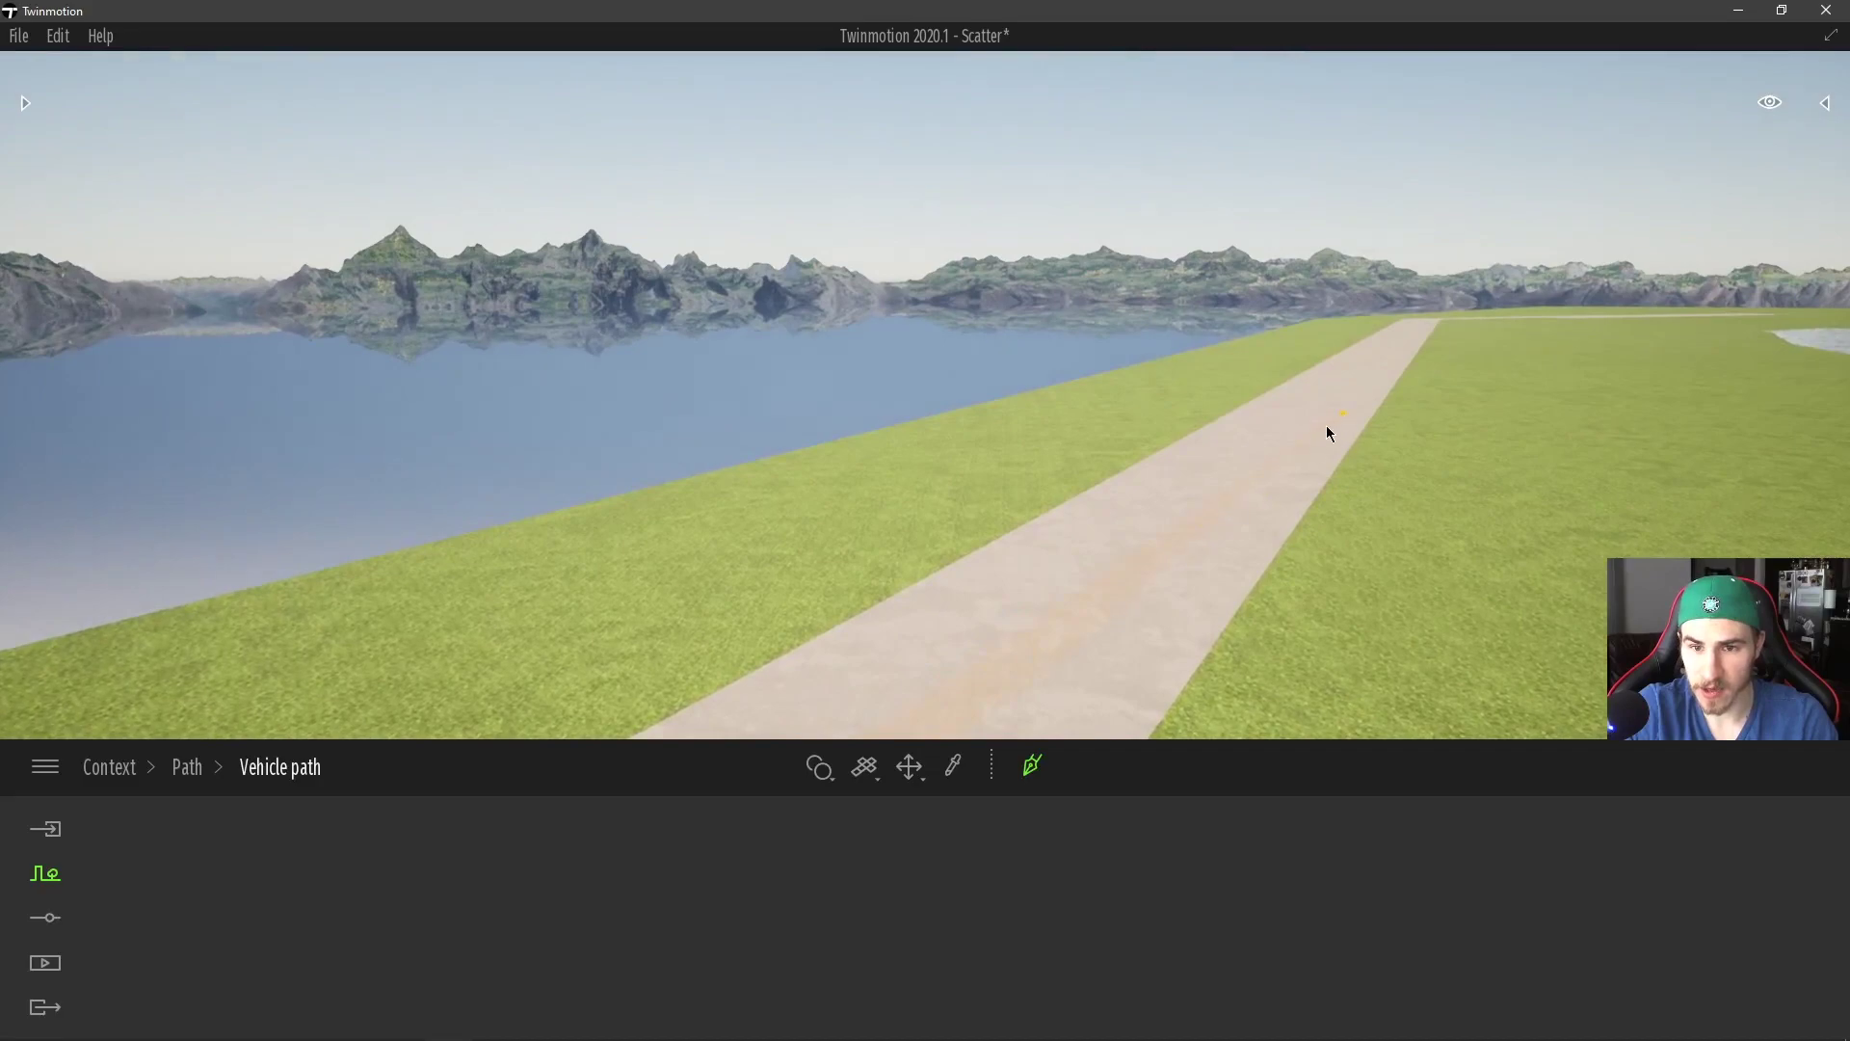
{"action": "left_click", "coordinate": [1277, 446]}
{"action": "right_click_drag", "start_coordinate": [1294, 451], "coordinate": [1221, 443]}
{"action": "key", "text": "w"}
{"action": "left_click", "coordinate": [1128, 542]}
{"action": "mouse_move", "coordinate": [1128, 543]}
{"action": "right_mouse_down"}
{"action": "mouse_move", "coordinate": [1143, 494]}
{"action": "mouse_move", "coordinate": [1127, 532]}
{"action": "right_mouse_up"}
{"action": "key", "text": "w"}
{"action": "key", "text": "d"}
{"action": "key", "text": "w"}
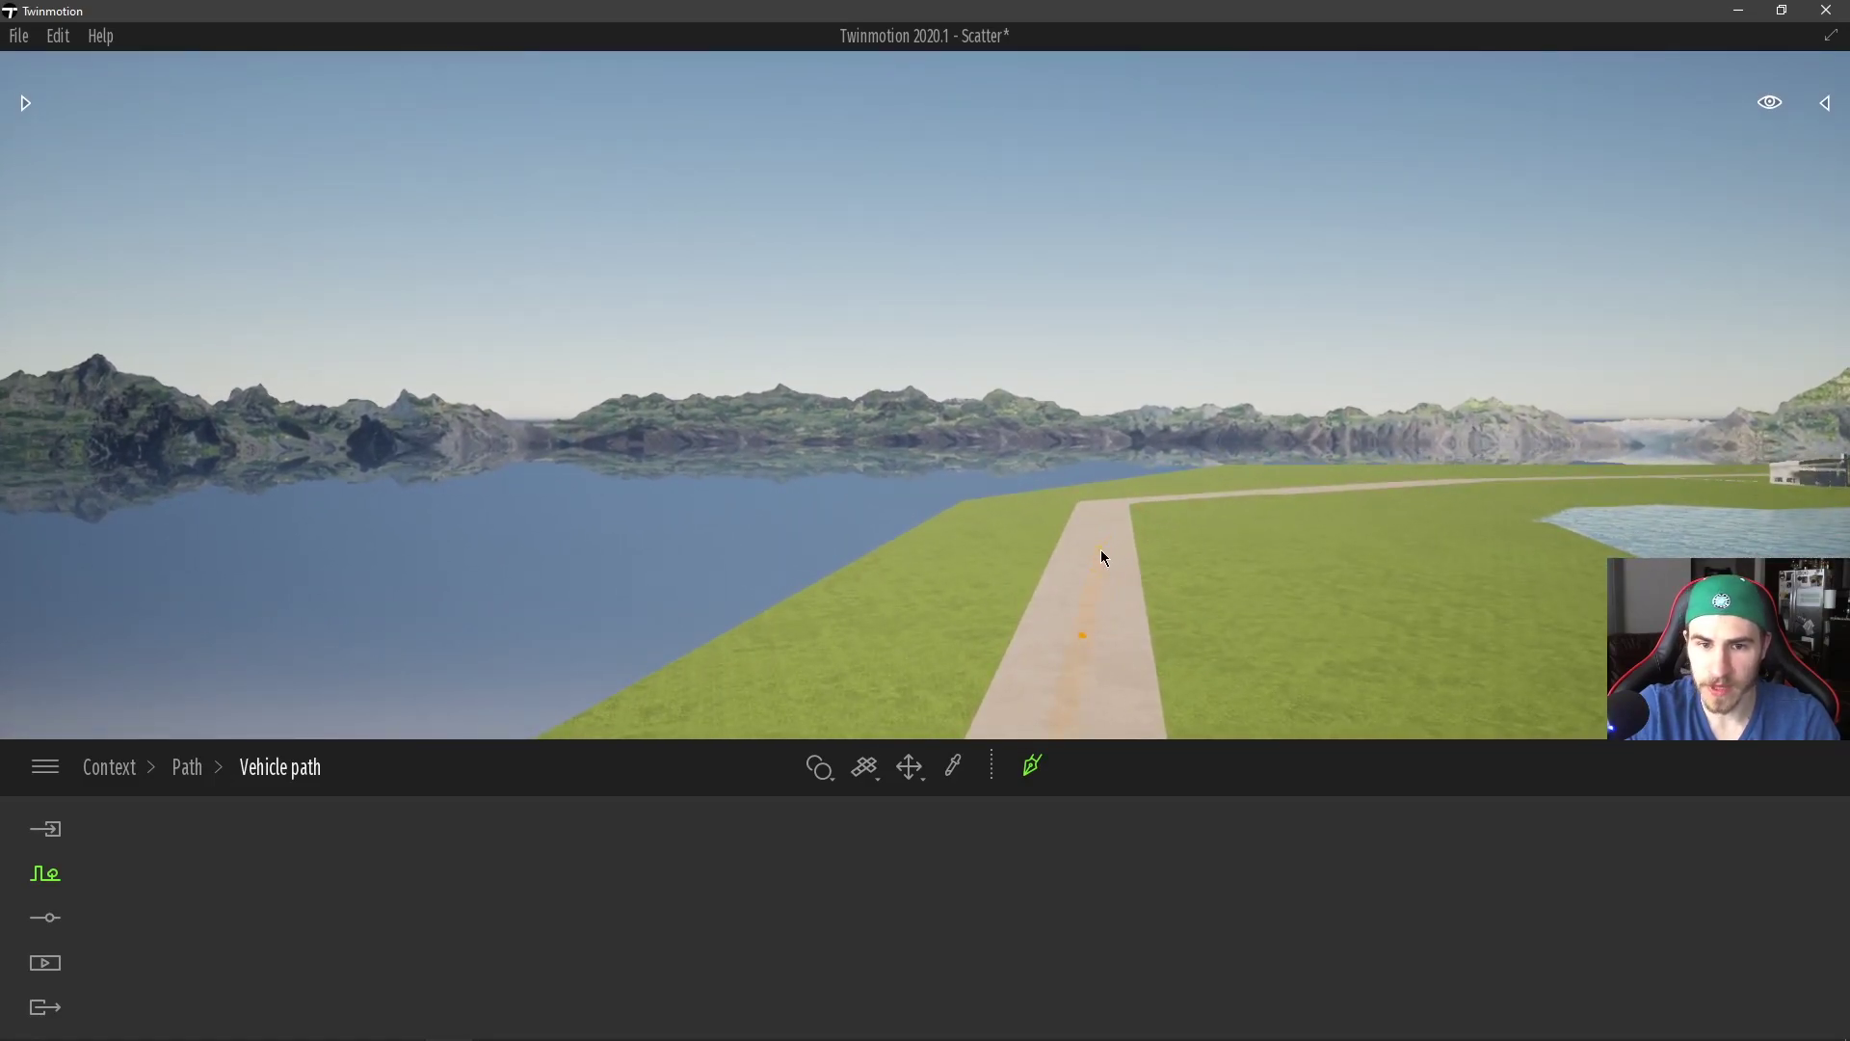
- Add path points leading up to and into the first bend, keeping them within the road
{"action": "right_click_drag", "start_coordinate": [1100, 551], "coordinate": [1123, 420]}
{"action": "key", "text": "w"}
{"action": "key", "text": "d"}
{"action": "key", "text": "w"}
{"action": "key", "text": "w"}
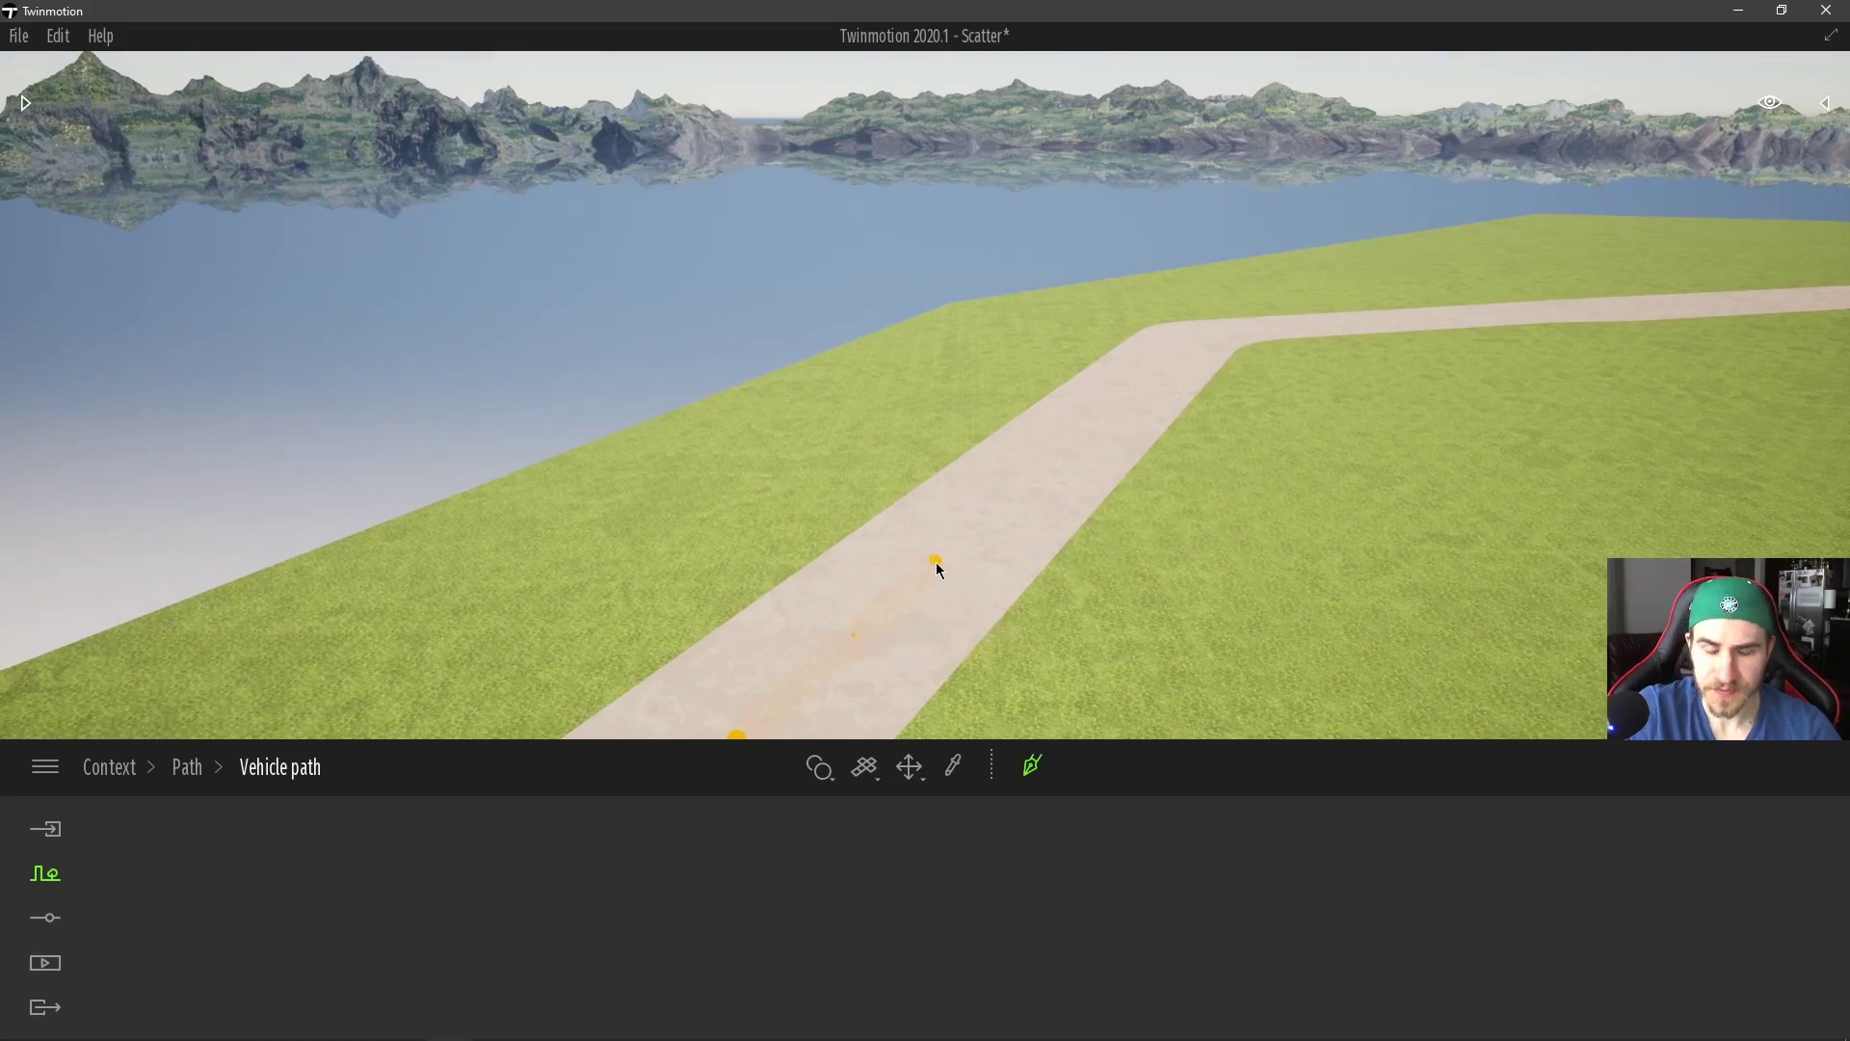
{"action": "left_click", "coordinate": [1080, 441]}
{"action": "right_click_drag", "start_coordinate": [1083, 405], "coordinate": [1096, 400]}
{"action": "key", "text": "w"}
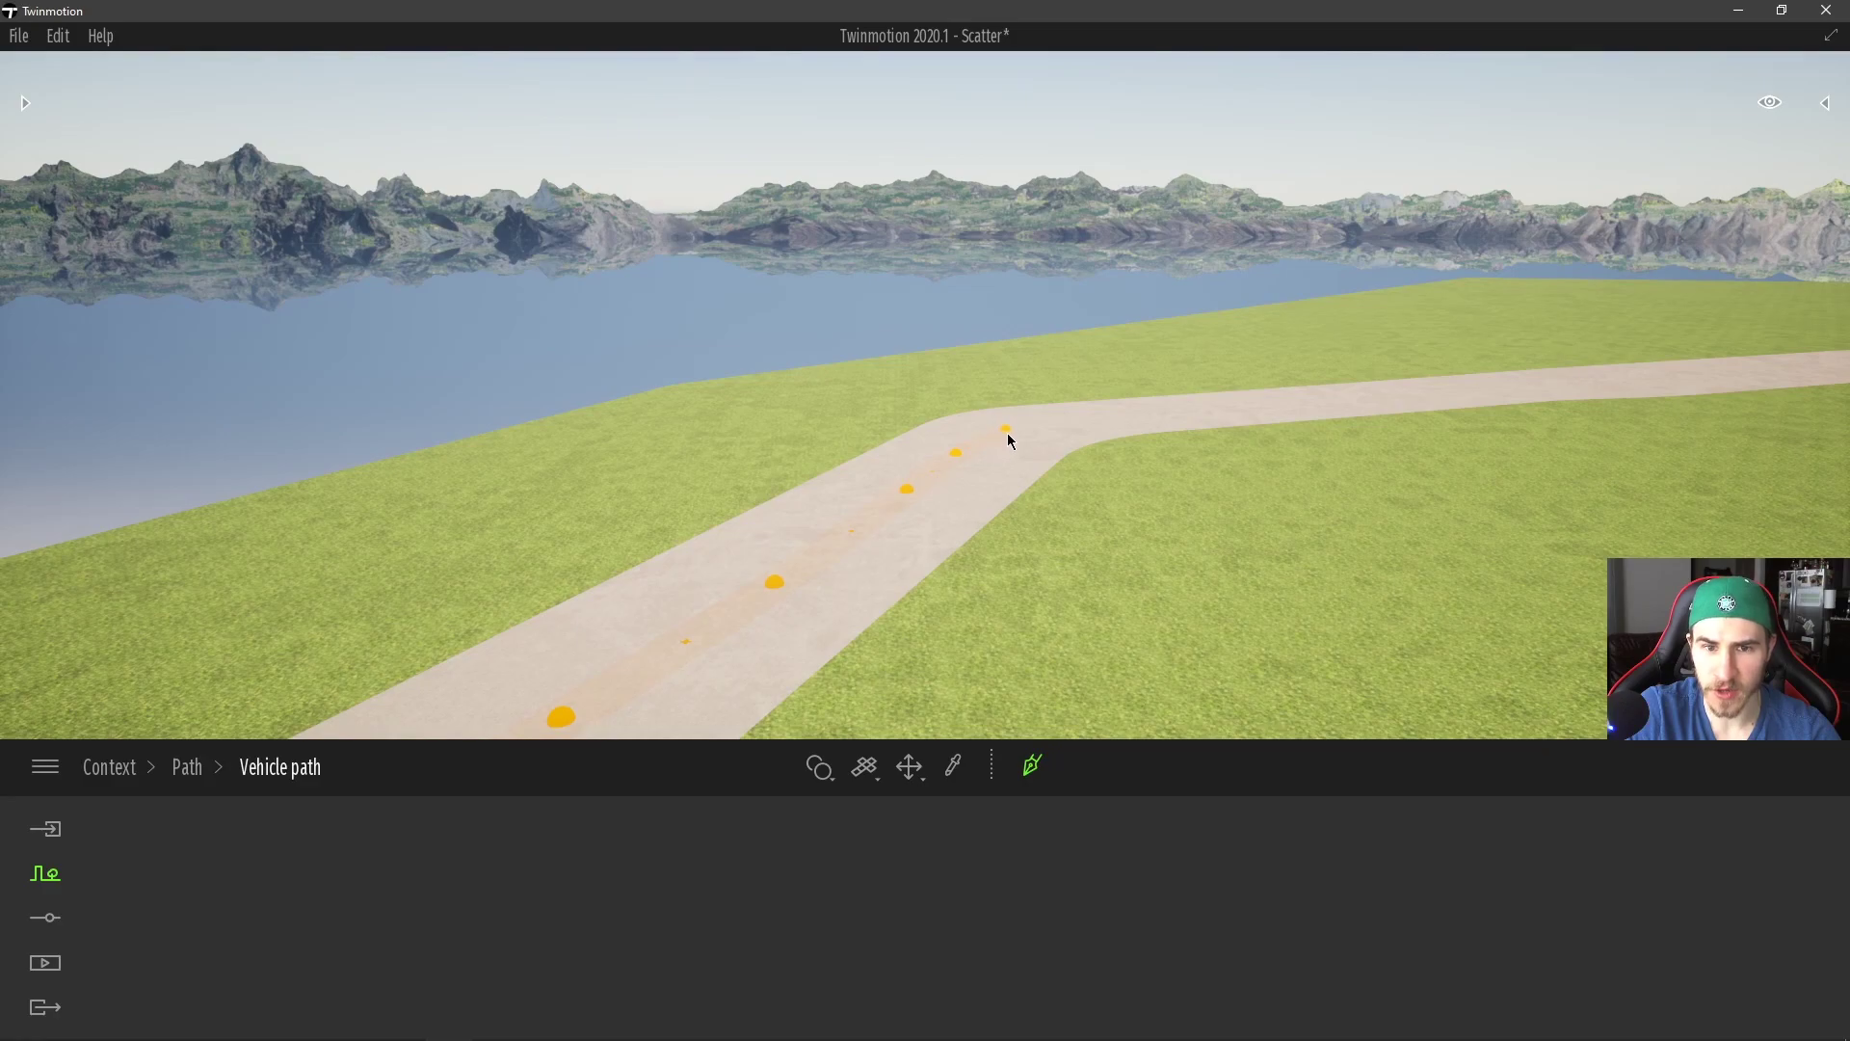
- Curve the vehicle path around the first bend and carry it onto the next stretch of road
{"action": "key", "text": "w"}
{"action": "right_click_drag", "start_coordinate": [978, 422], "coordinate": [987, 442]}
{"action": "scroll", "coordinate": [979, 445], "scroll_direction": "down", "scroll_amount": 5}
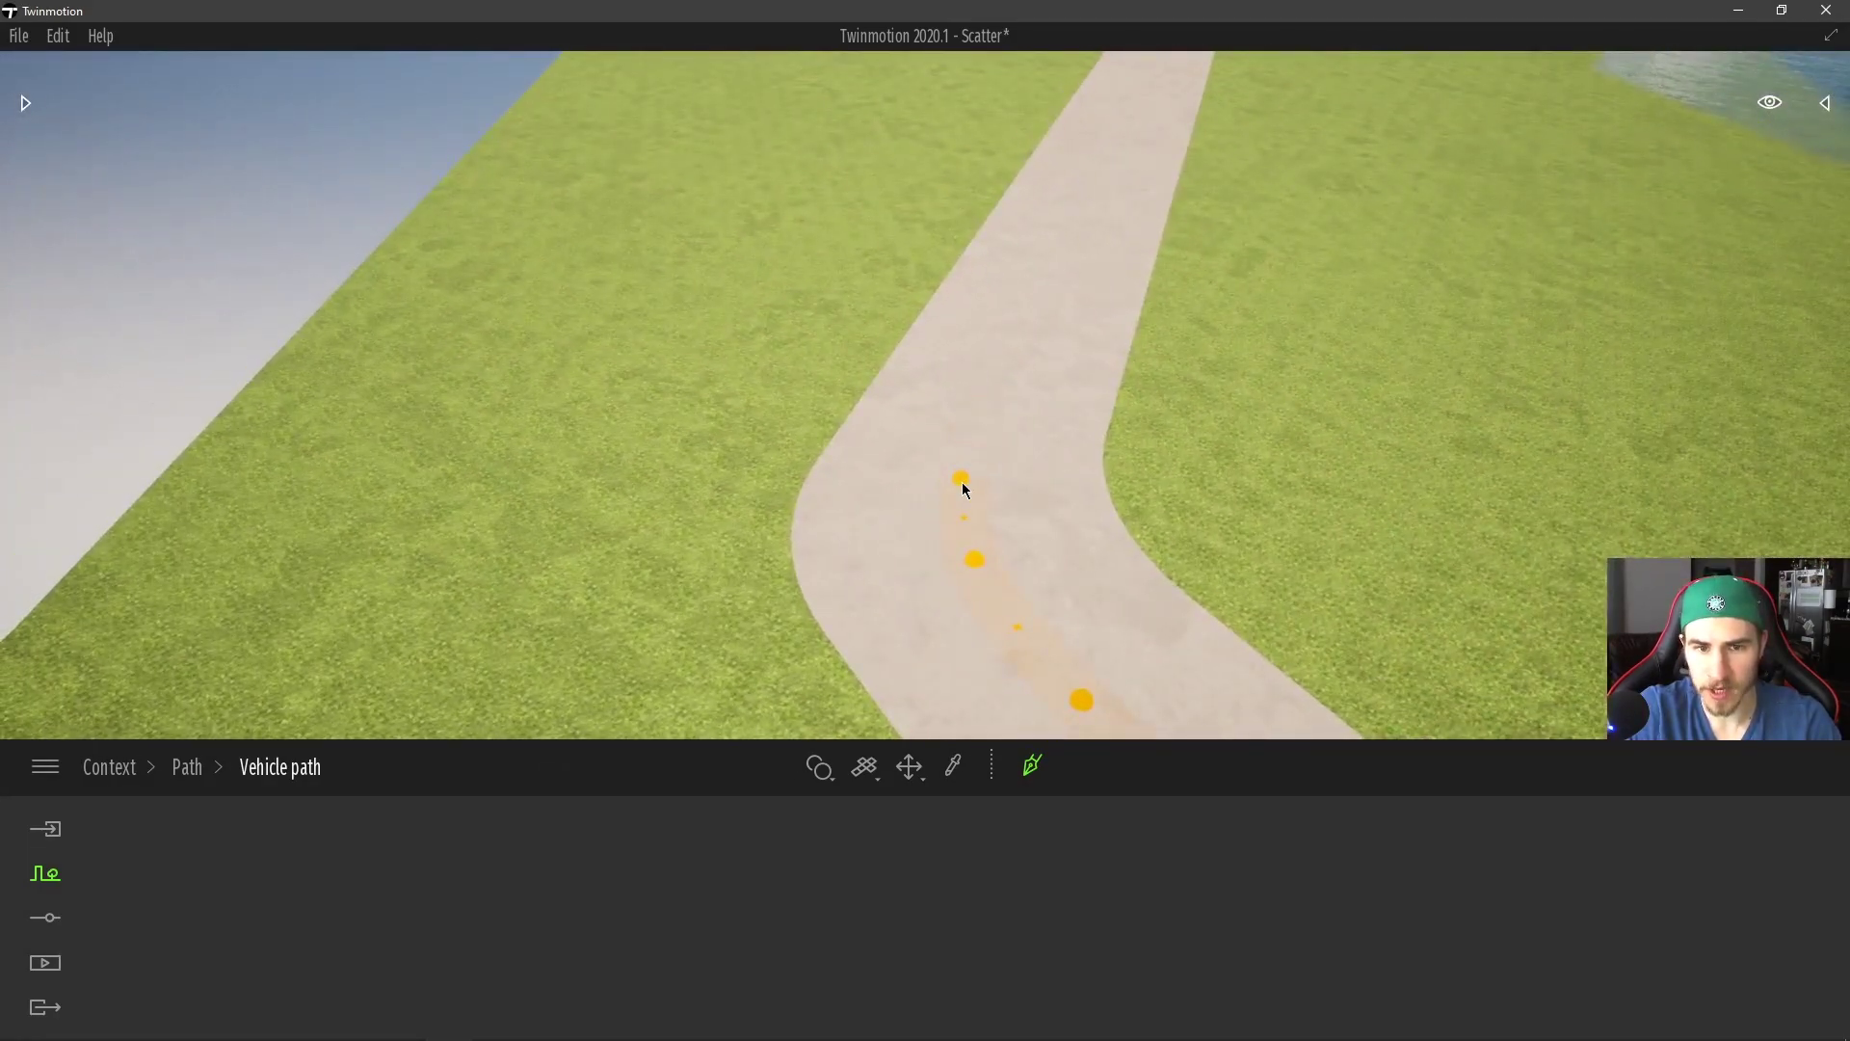
{"action": "scroll", "coordinate": [997, 401], "scroll_direction": "down", "scroll_amount": 5}
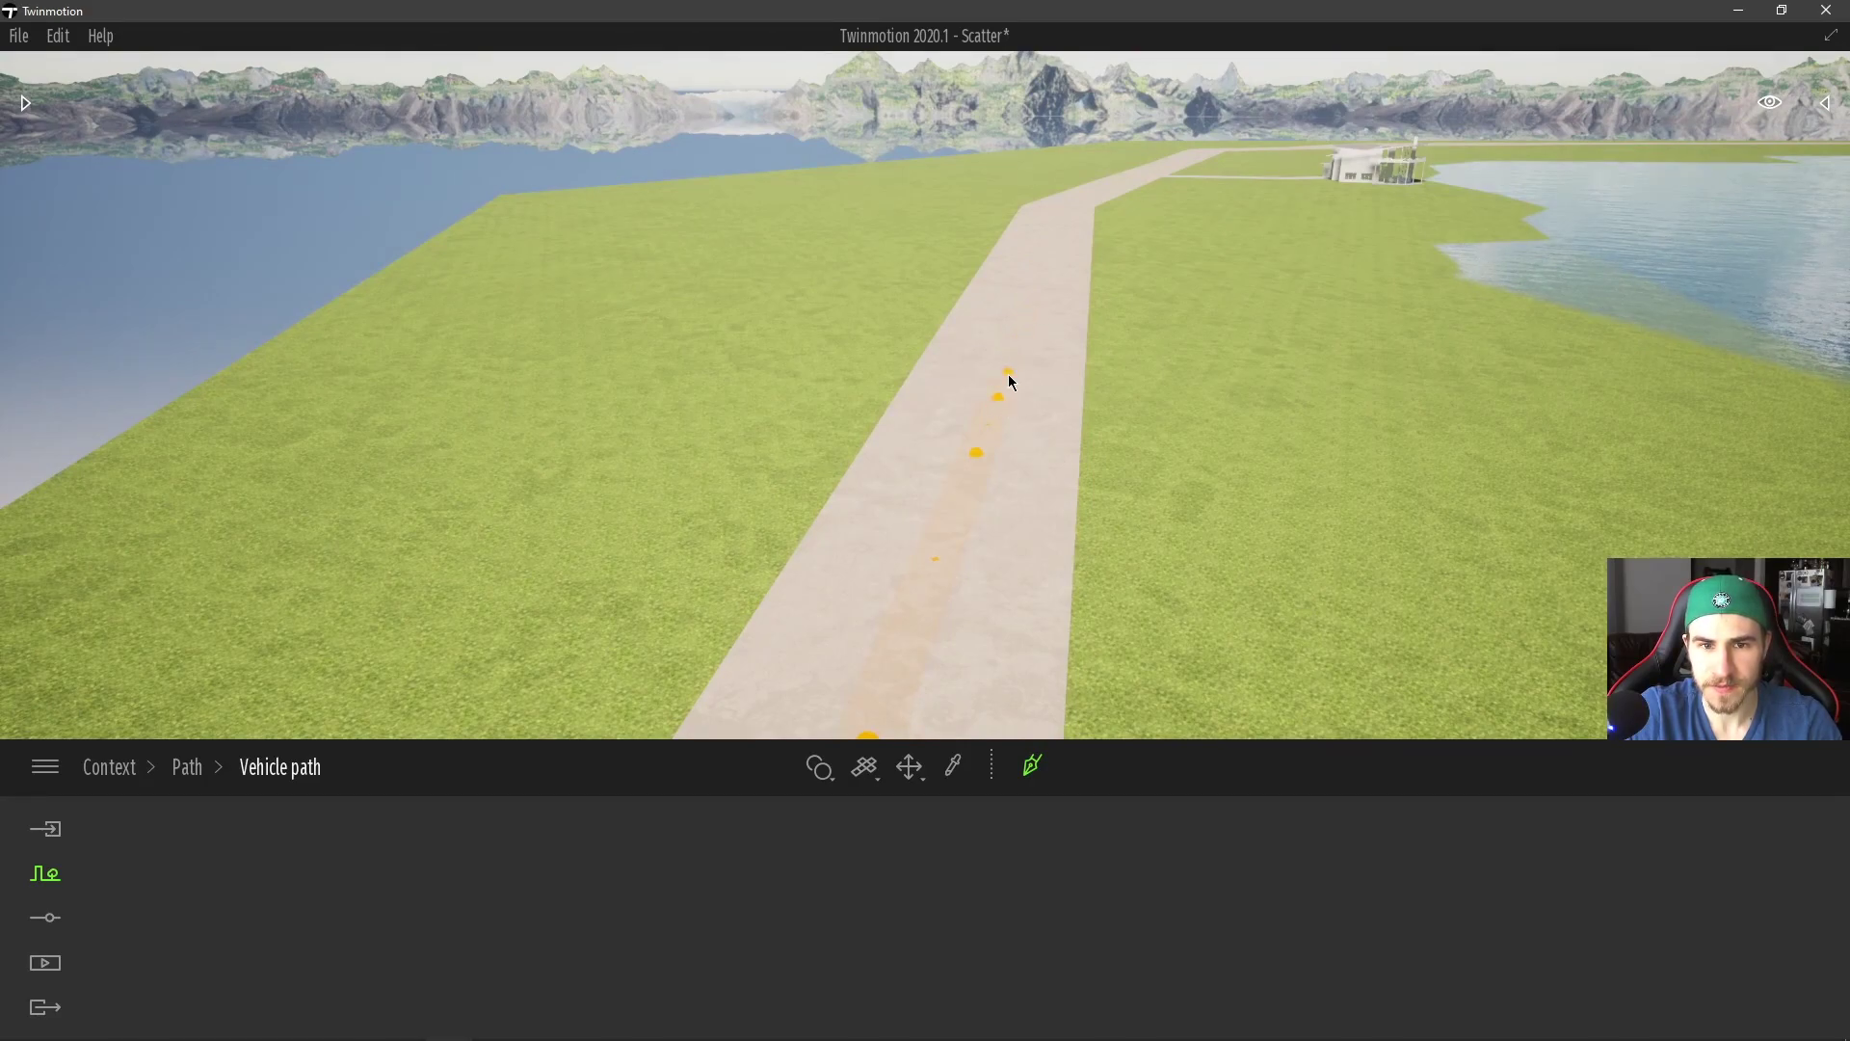
- Extend the vehicle path through the next bend and along the road towards the house's driveway
{"action": "right_click_drag", "start_coordinate": [1045, 260], "coordinate": [1040, 281]}
{"action": "key", "text": "w"}
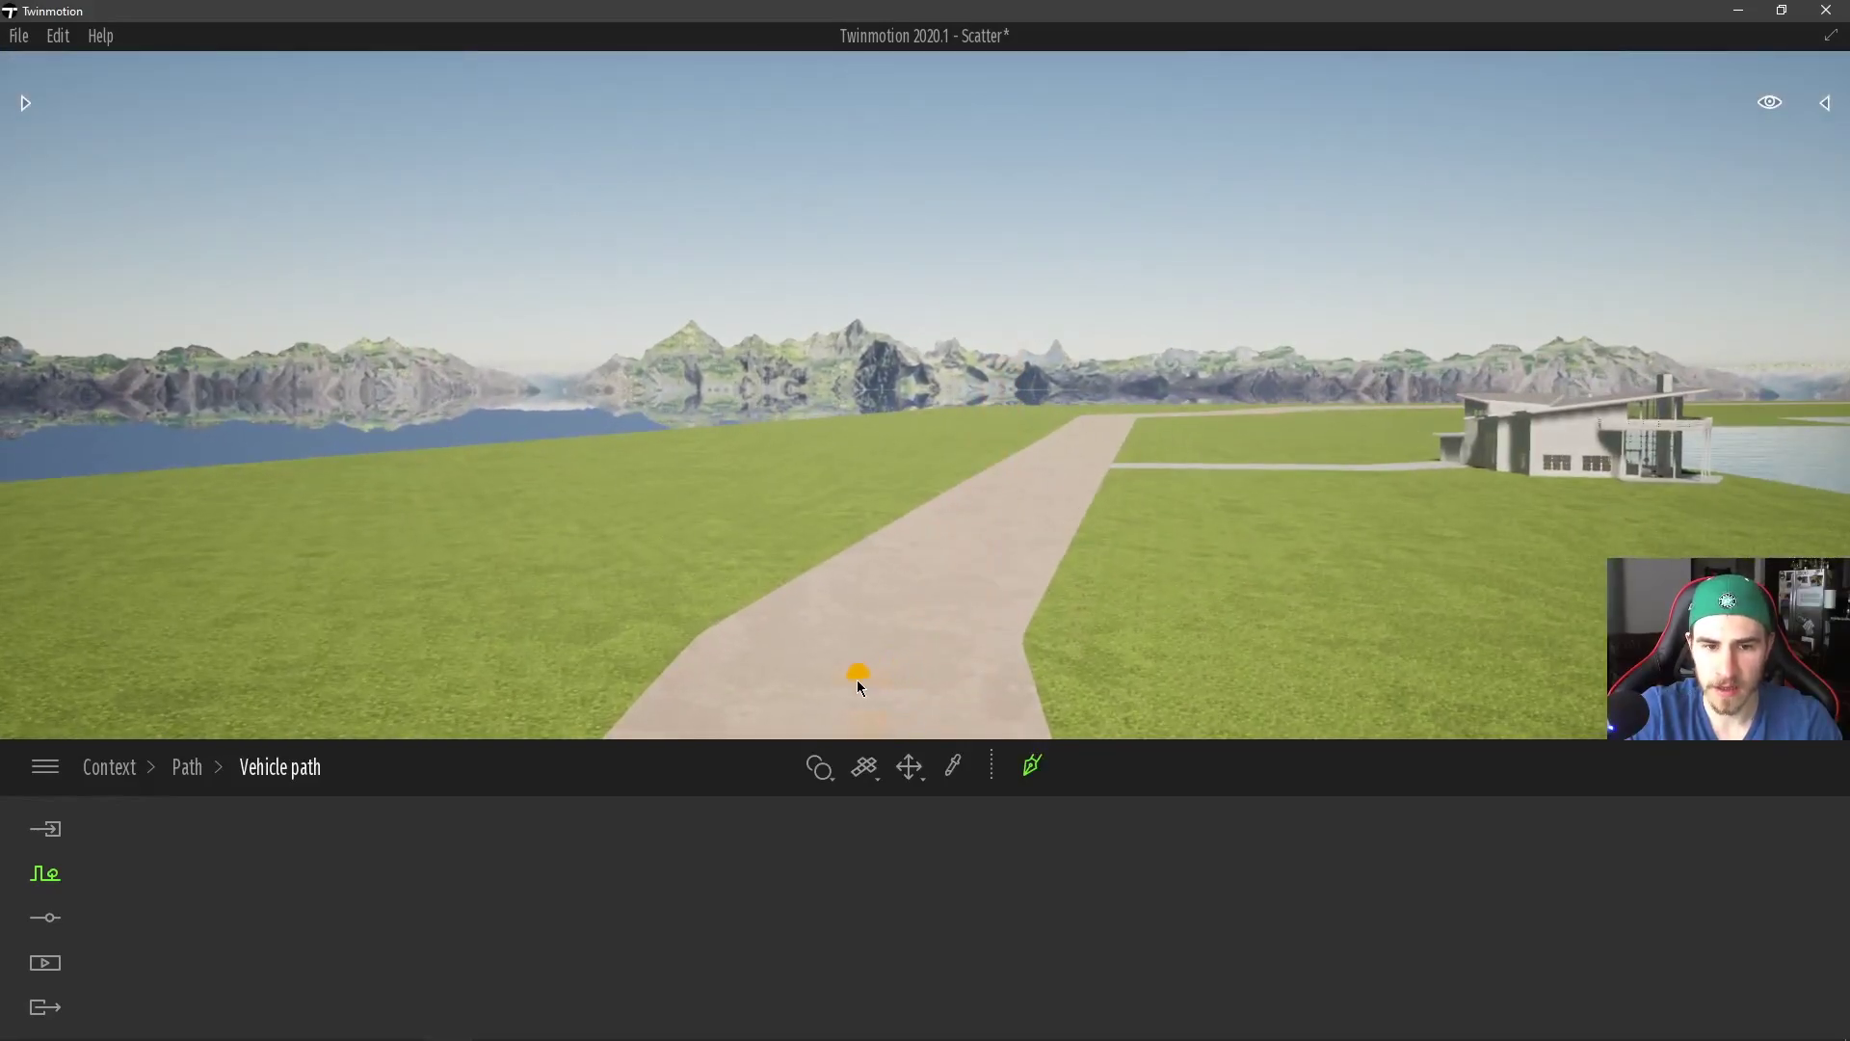
{"action": "left_click", "coordinate": [961, 560]}
{"action": "right_click_drag", "start_coordinate": [1120, 450], "coordinate": [1108, 479]}
{"action": "key", "text": "w"}
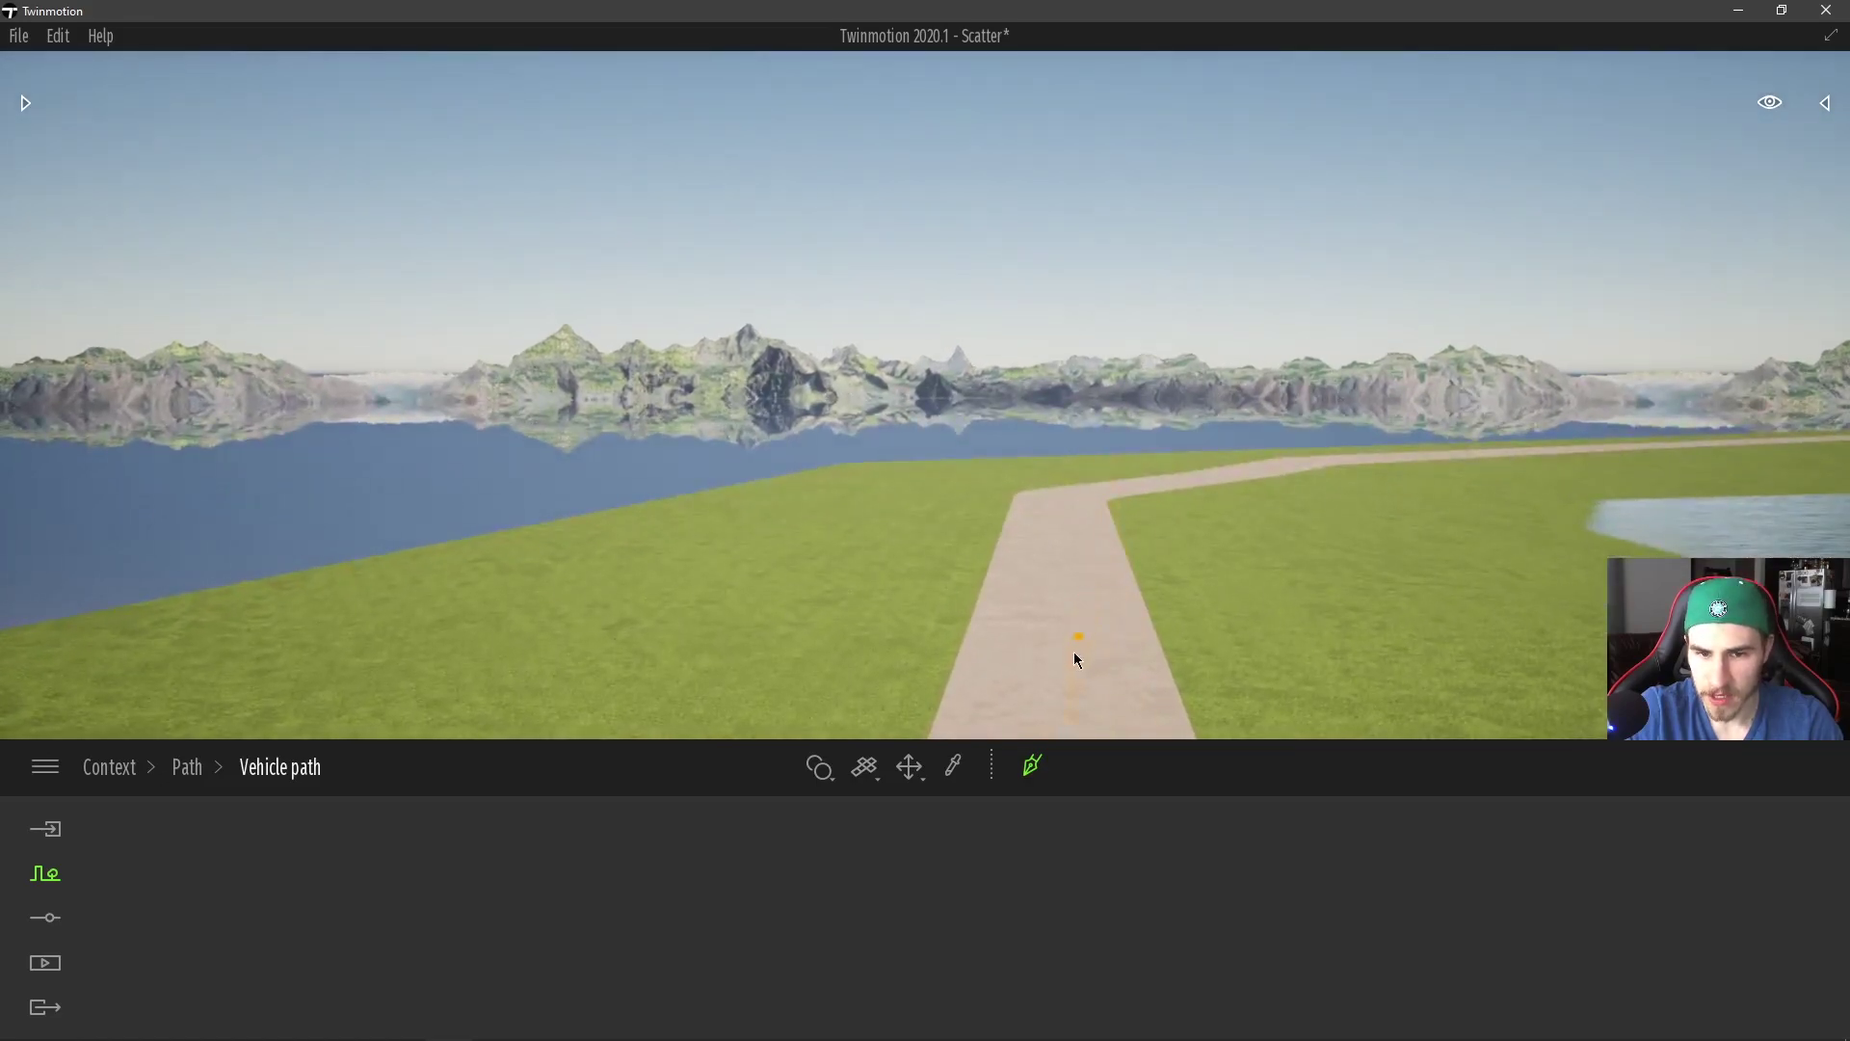
{"action": "key", "text": "s"}
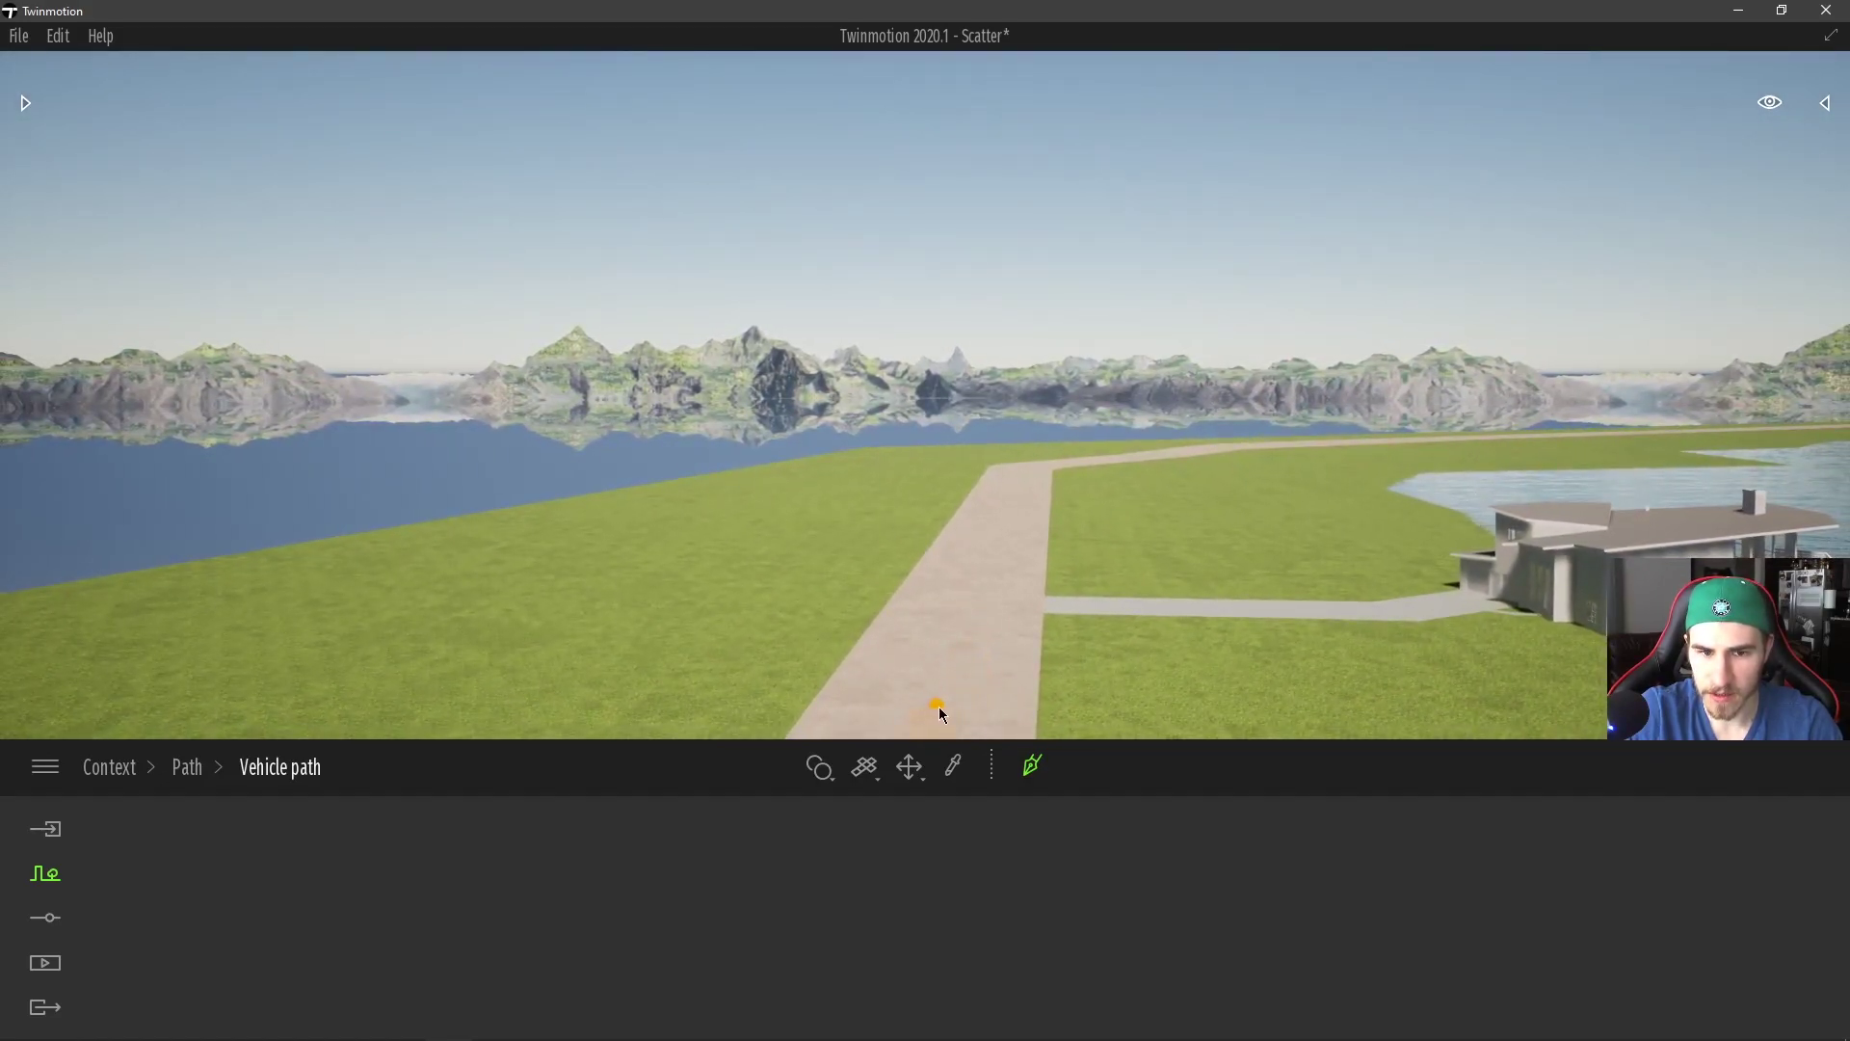
- Continue the vehicle path past the driveway and around the bend beyond the house
{"action": "left_click", "coordinate": [1022, 474]}
{"action": "key", "text": "w"}
{"action": "right_click_drag", "start_coordinate": [1022, 472], "coordinate": [1023, 473]}
{"action": "right_click_drag", "start_coordinate": [990, 533], "coordinate": [991, 535]}
{"action": "left_click", "coordinate": [933, 628]}
{"action": "left_click", "coordinate": [1079, 478]}
{"action": "right_click_drag", "start_coordinate": [1083, 477], "coordinate": [1085, 478]}
{"action": "key", "text": "w"}
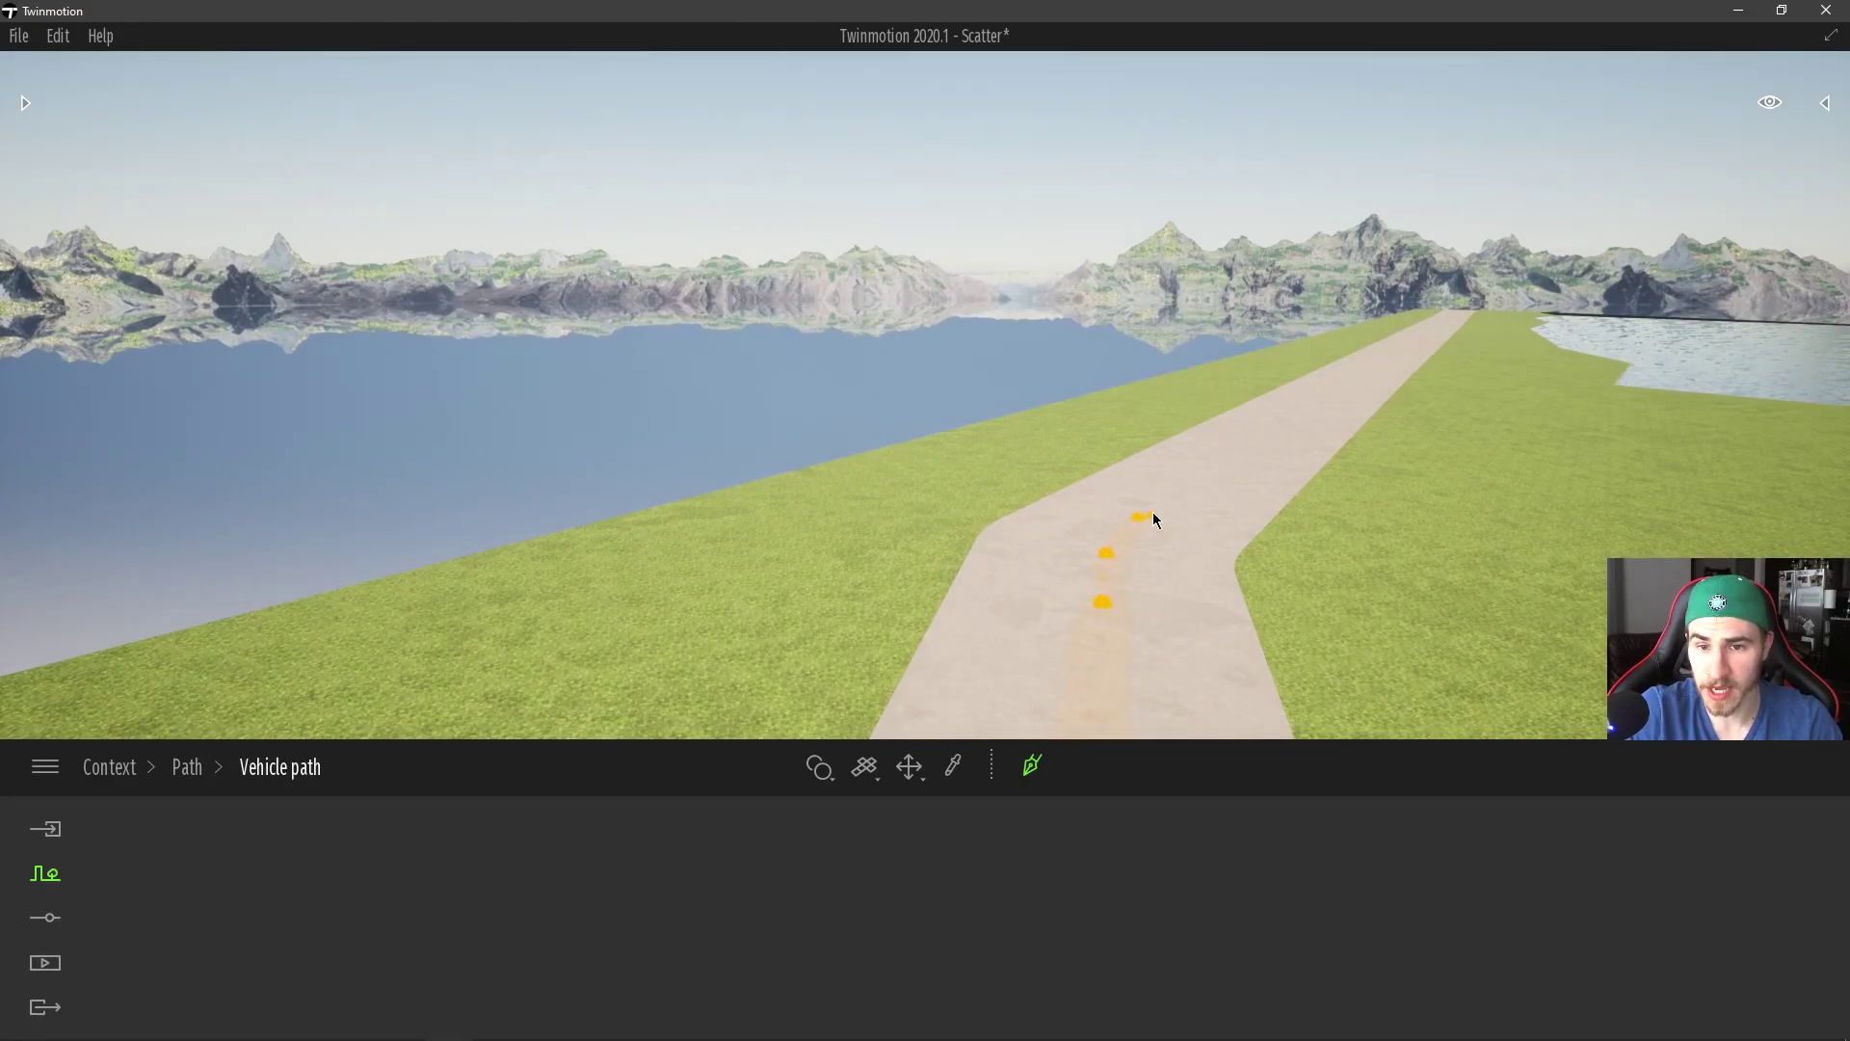
- Add points along the final straight stretch to bring the vehicle path towards the other end of the road
{"action": "key", "text": "Up"}
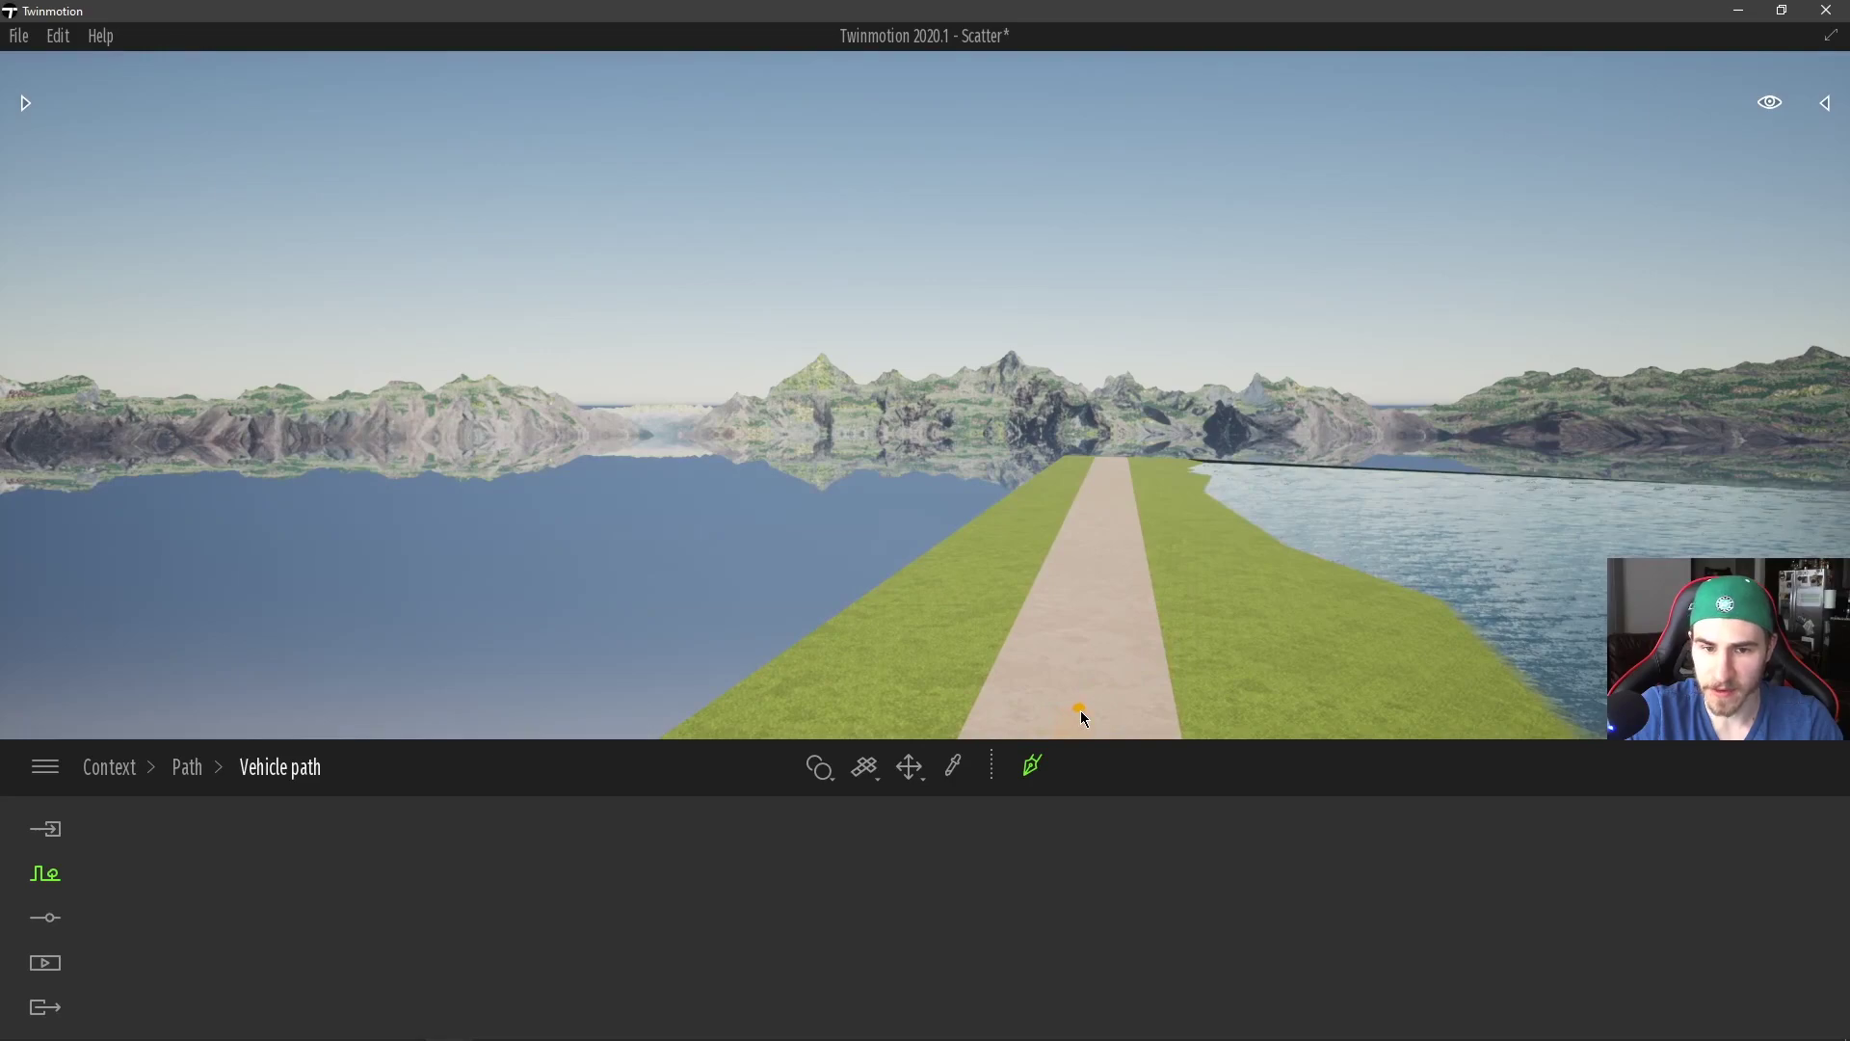
{"action": "right_click_drag", "start_coordinate": [1139, 443], "coordinate": [1080, 505]}
{"action": "key", "text": "w"}
{"action": "left_click", "coordinate": [1018, 677]}
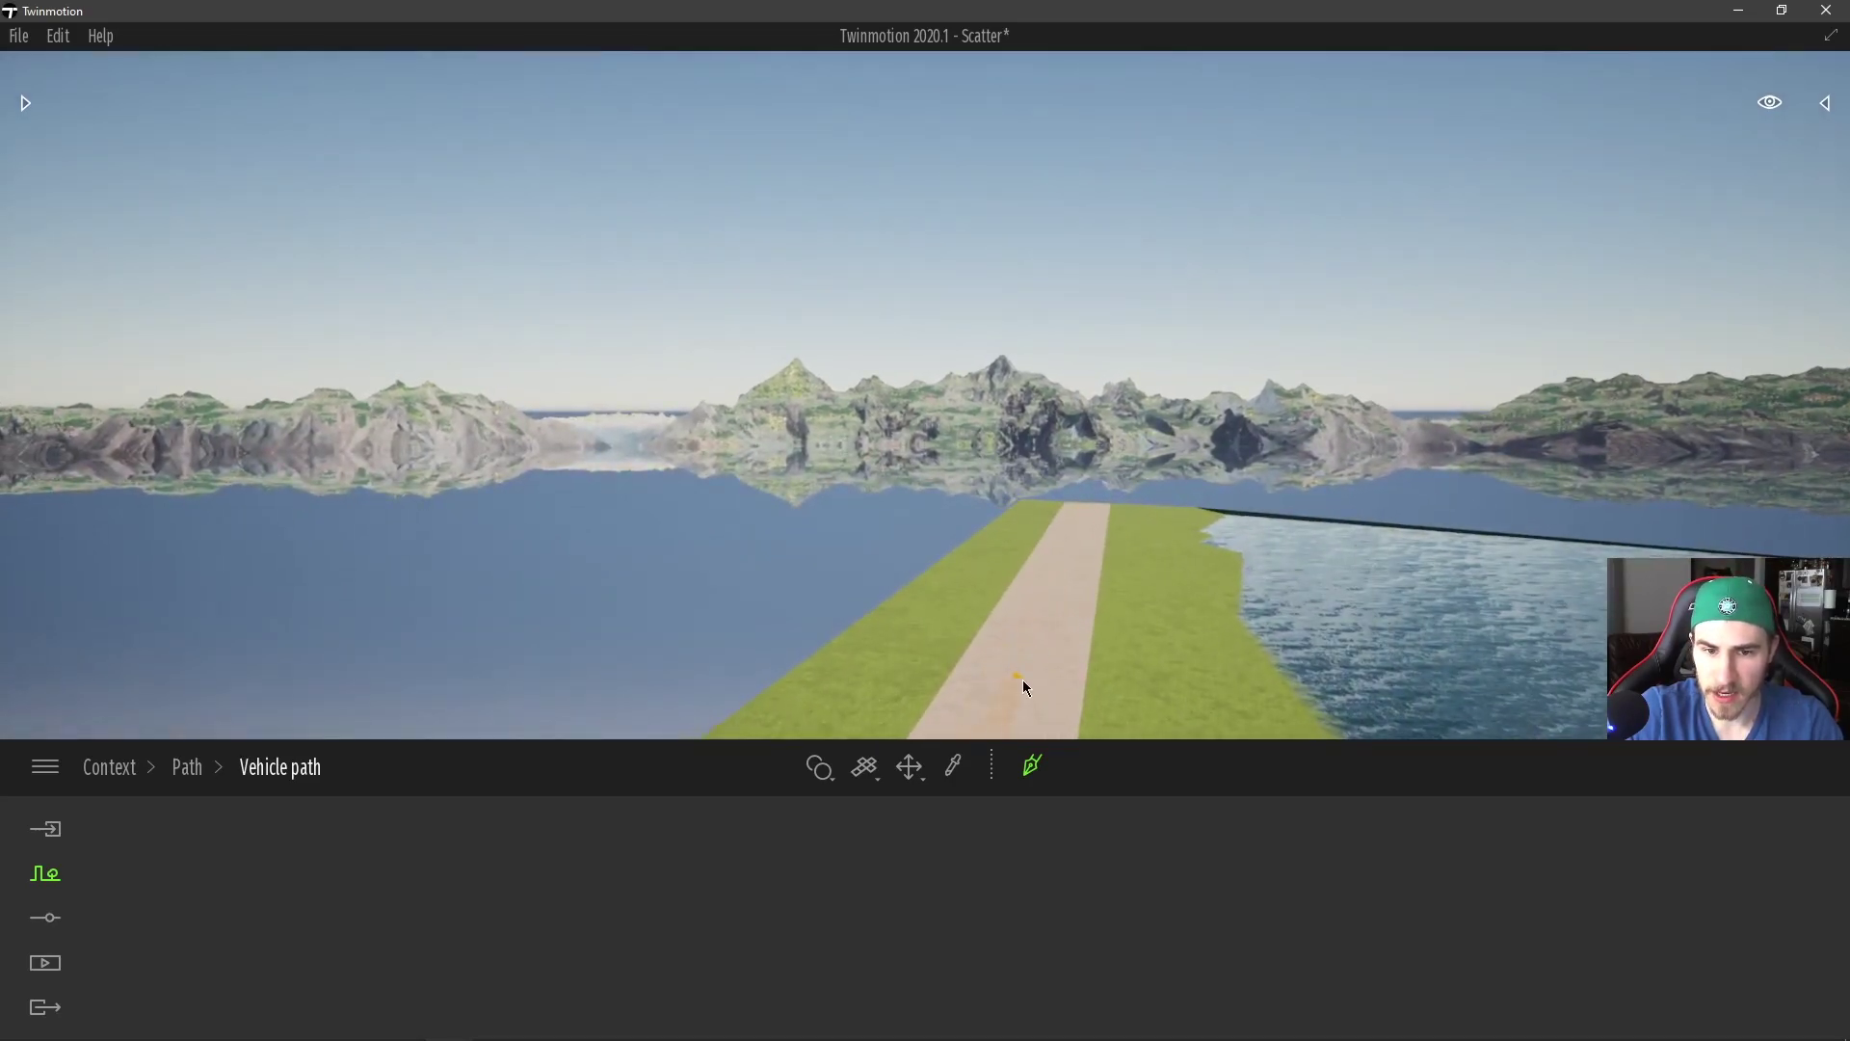
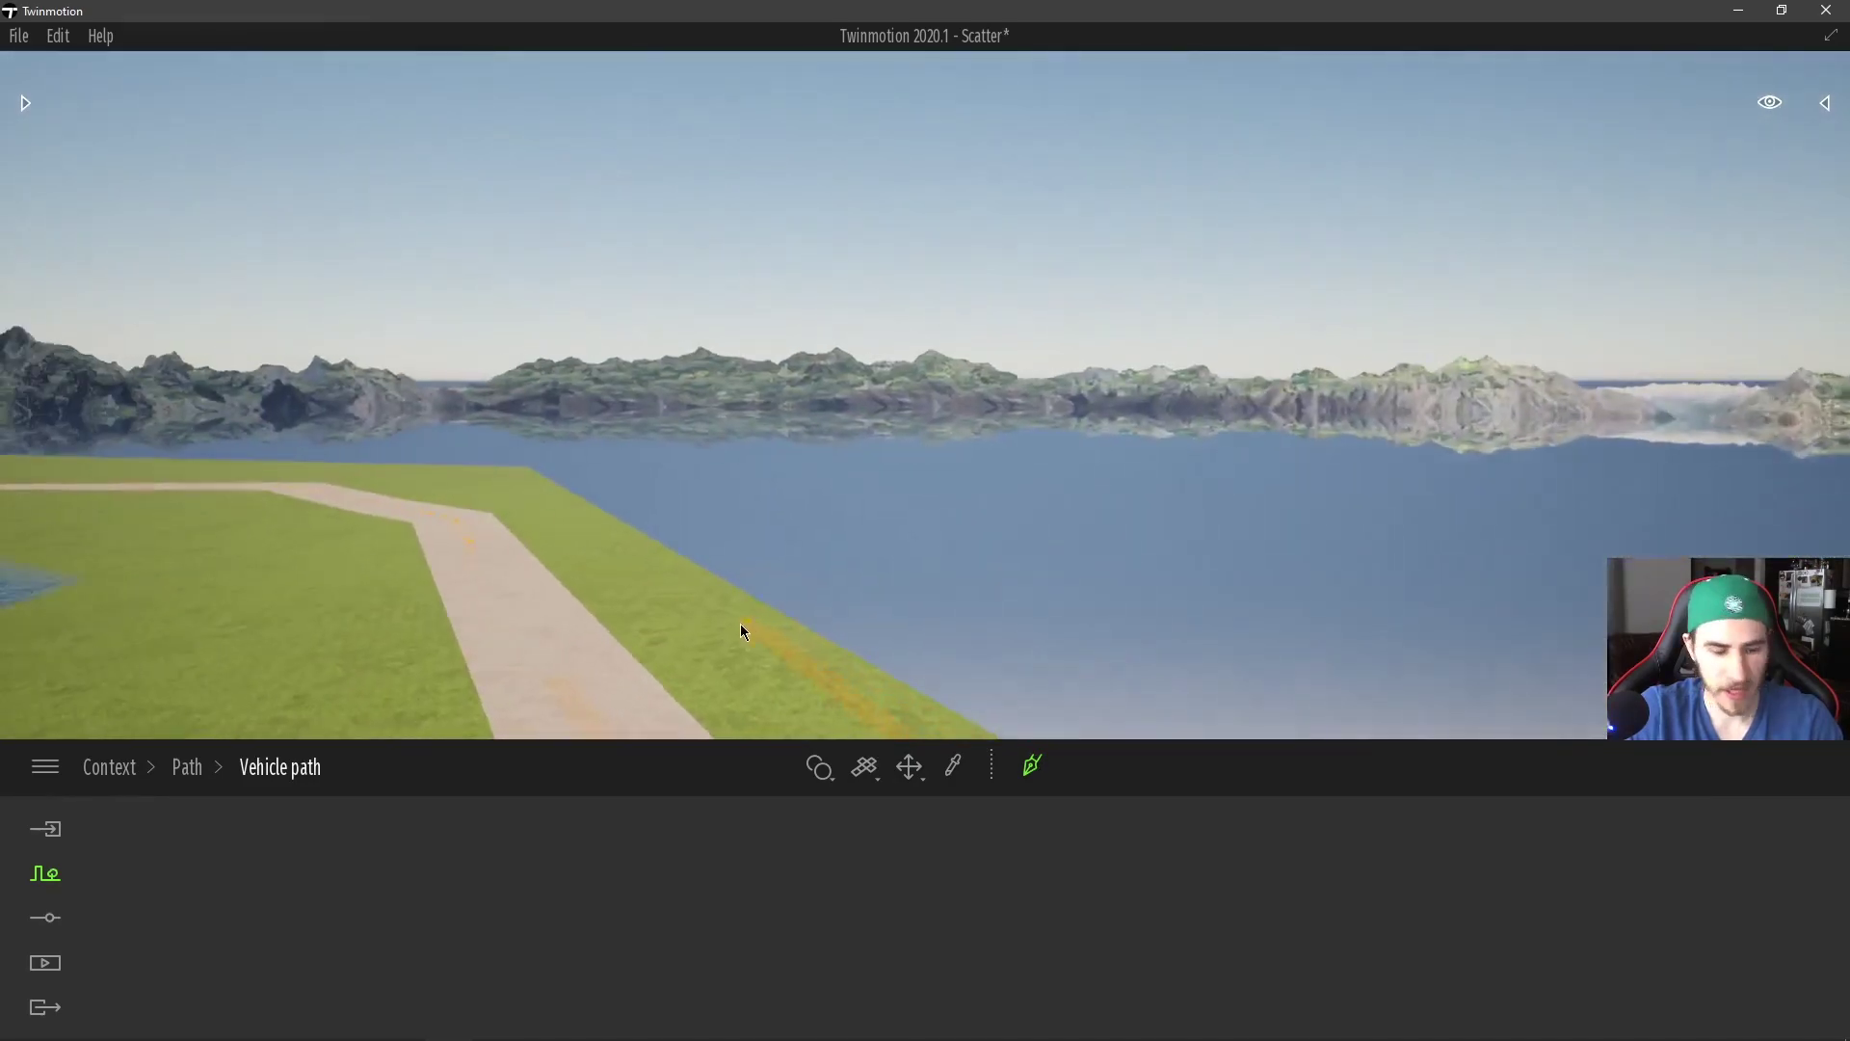
- Finish drawing the vehicle path and select it on the road for editing
{"action": "right_click_drag", "start_coordinate": [847, 506], "coordinate": [174, 665]}
{"action": "right_click_drag", "start_coordinate": [655, 580], "coordinate": [755, 551]}
{"action": "right_click_drag", "start_coordinate": [840, 505], "coordinate": [879, 456]}
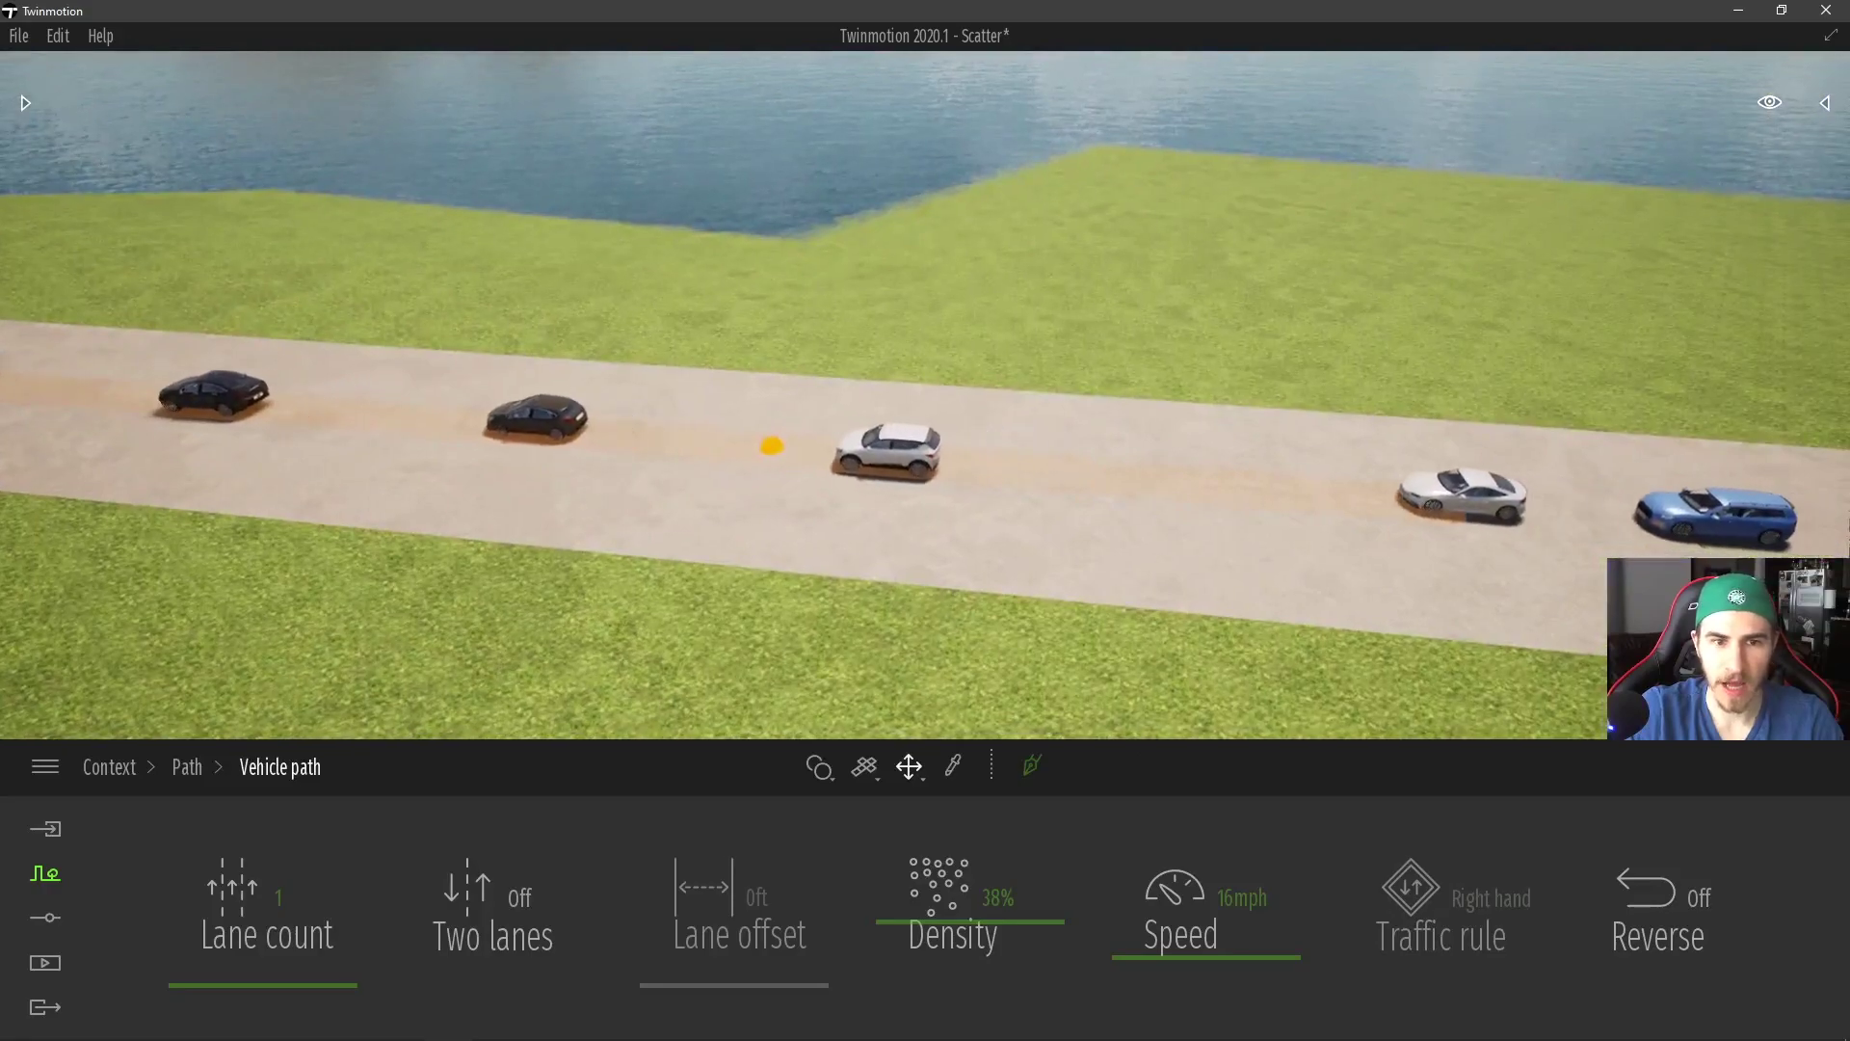
{"action": "left_click", "coordinate": [772, 446]}
- Examine the vehicle traffic along the road and around its bends up to the house
{"action": "right_click_drag", "start_coordinate": [781, 512], "coordinate": [983, 438]}
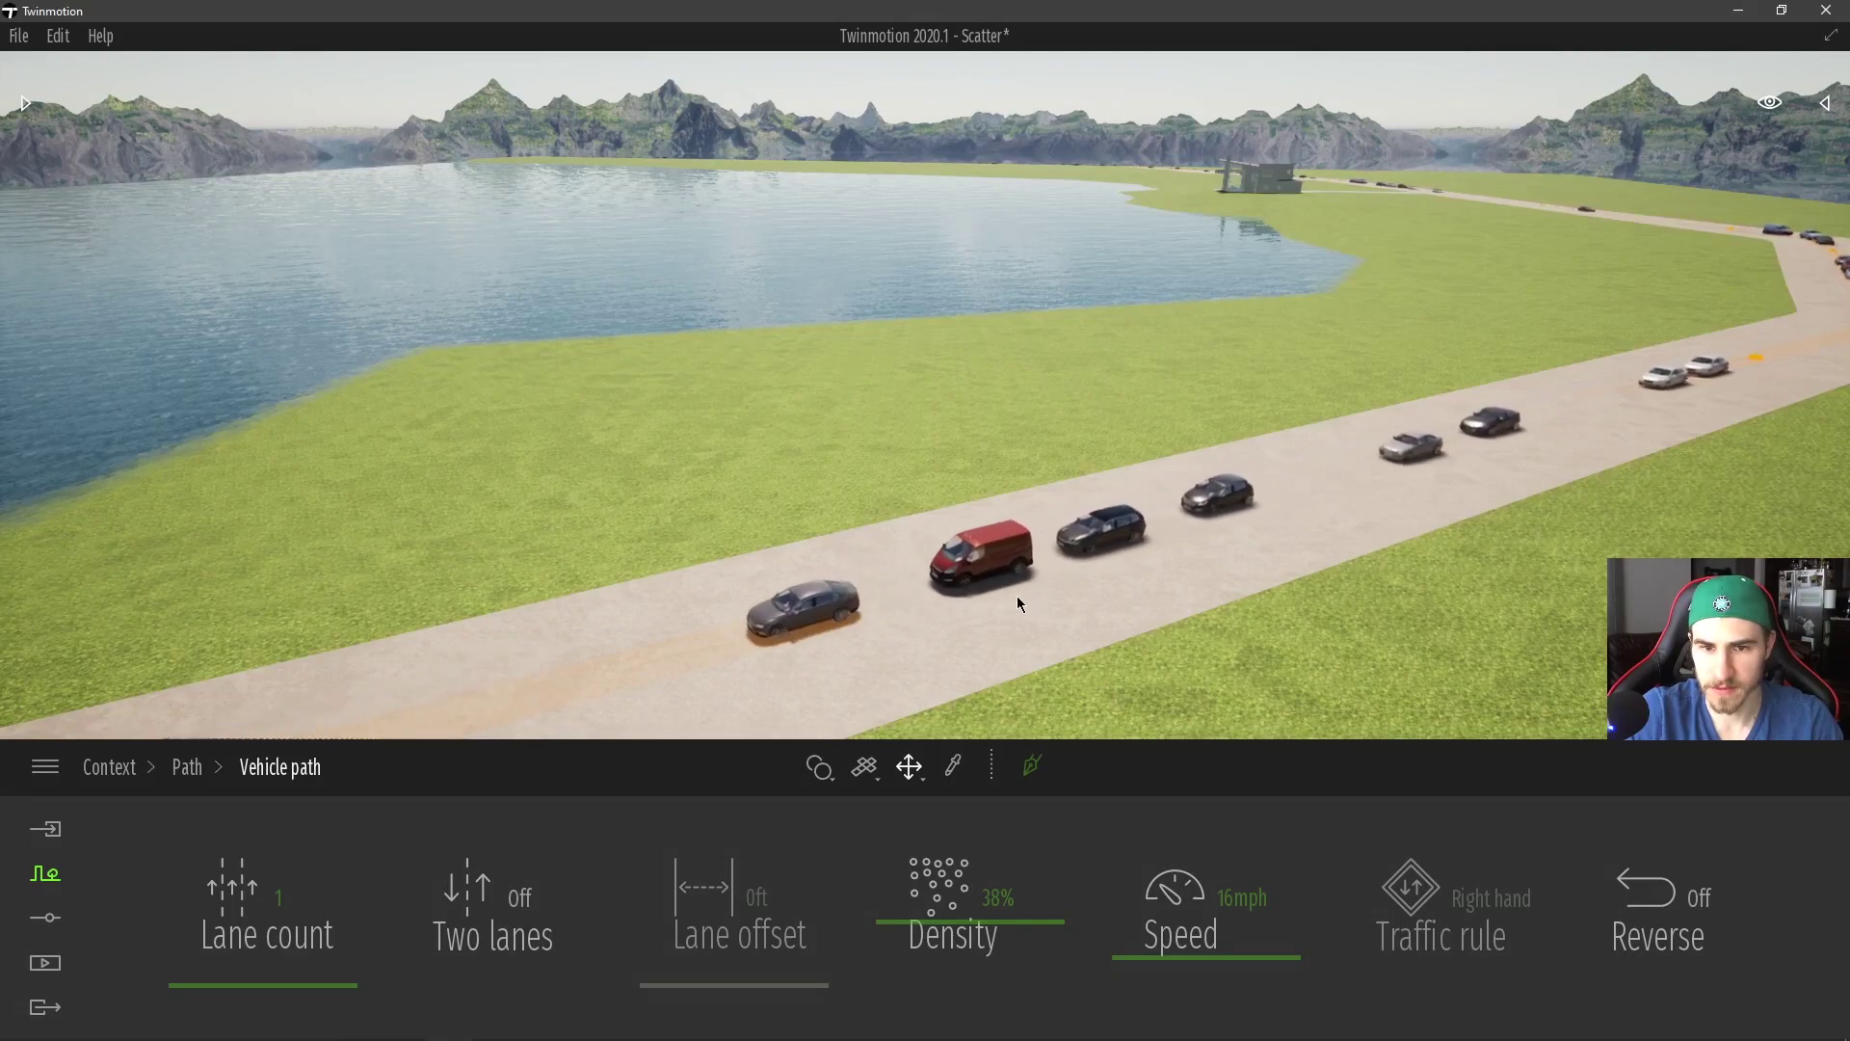
{"action": "right_click_drag", "start_coordinate": [956, 622], "coordinate": [530, 471]}
{"action": "key", "text": "w"}
{"action": "key", "text": "d"}
{"action": "key", "text": "w"}
{"action": "key", "text": "d"}
{"action": "key", "text": "w"}
{"action": "key", "text": "d"}
{"action": "key", "text": "w"}
{"action": "key", "text": "d"}
{"action": "key", "text": "w"}
{"action": "key", "text": "d"}
- Set the vehicle path's lane count to 5
{"action": "right_click_drag", "start_coordinate": [1021, 536], "coordinate": [1054, 537]}
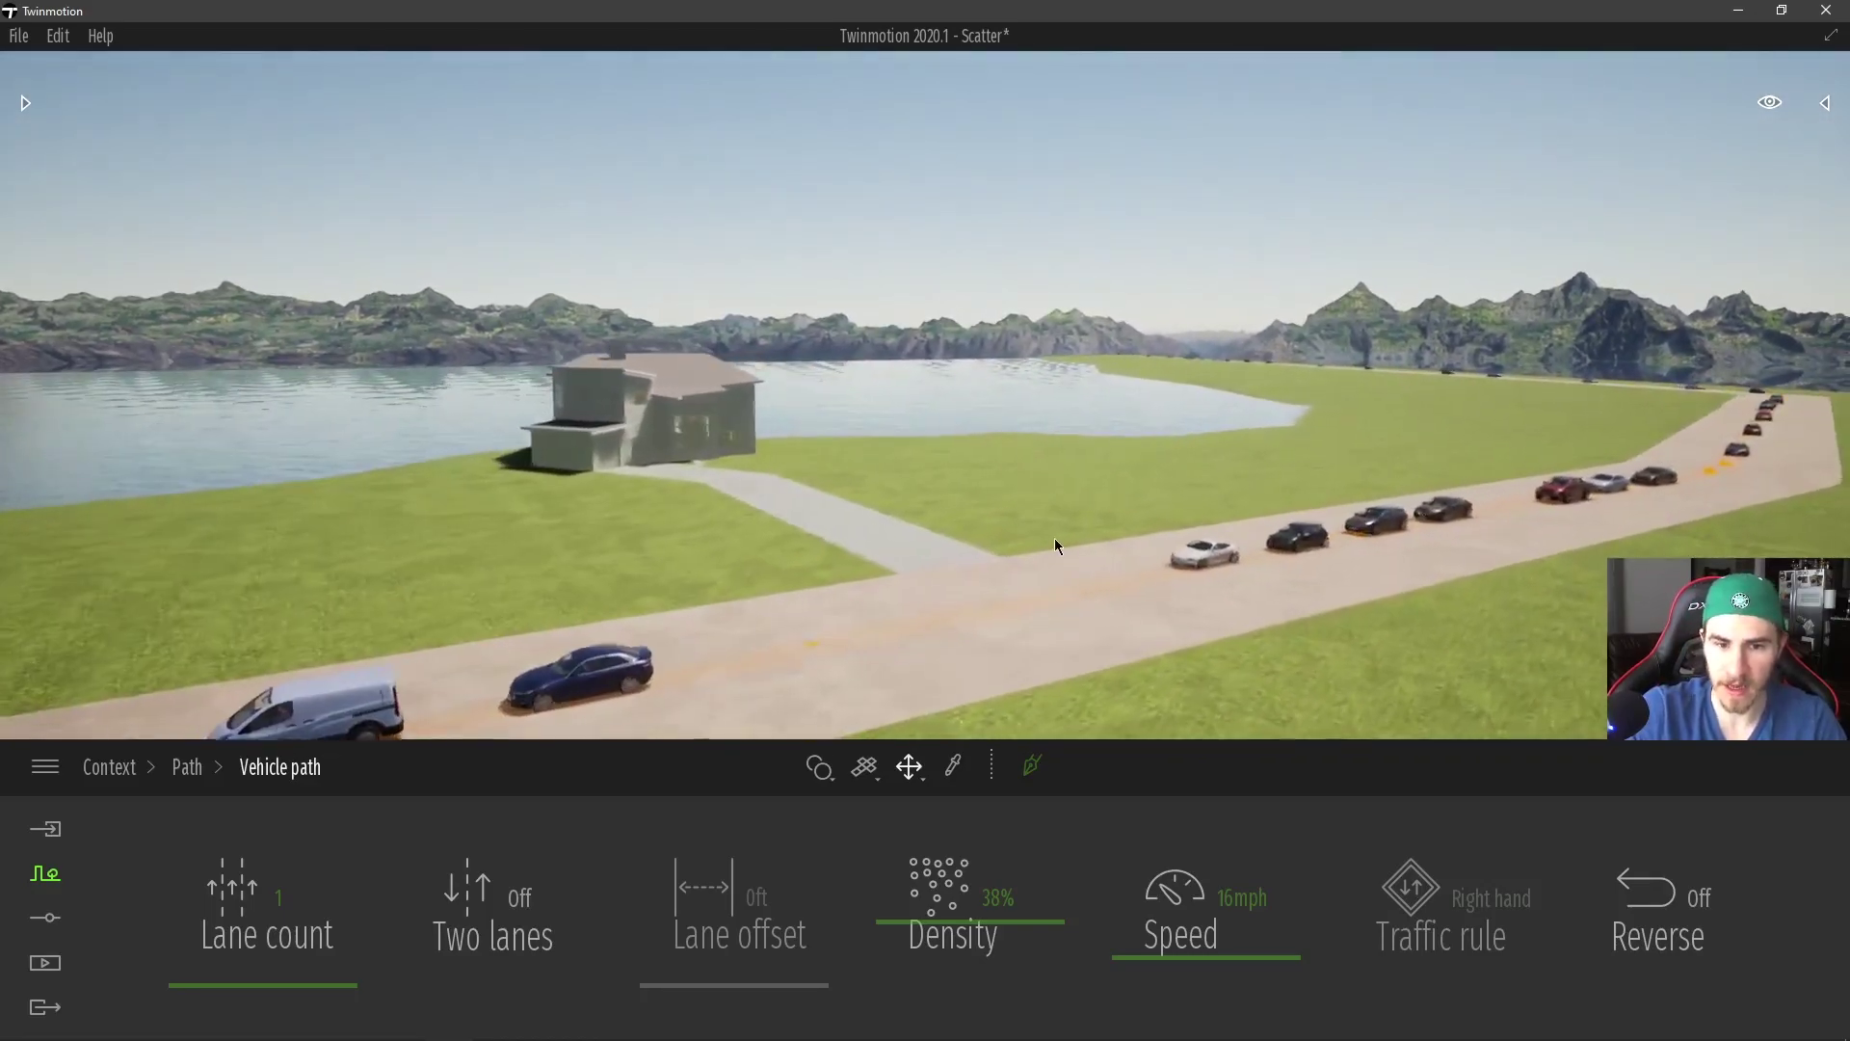
{"action": "right_click_drag", "start_coordinate": [1586, 548], "coordinate": [1600, 545]}
{"action": "right_click_drag", "start_coordinate": [1023, 553], "coordinate": [1108, 546]}
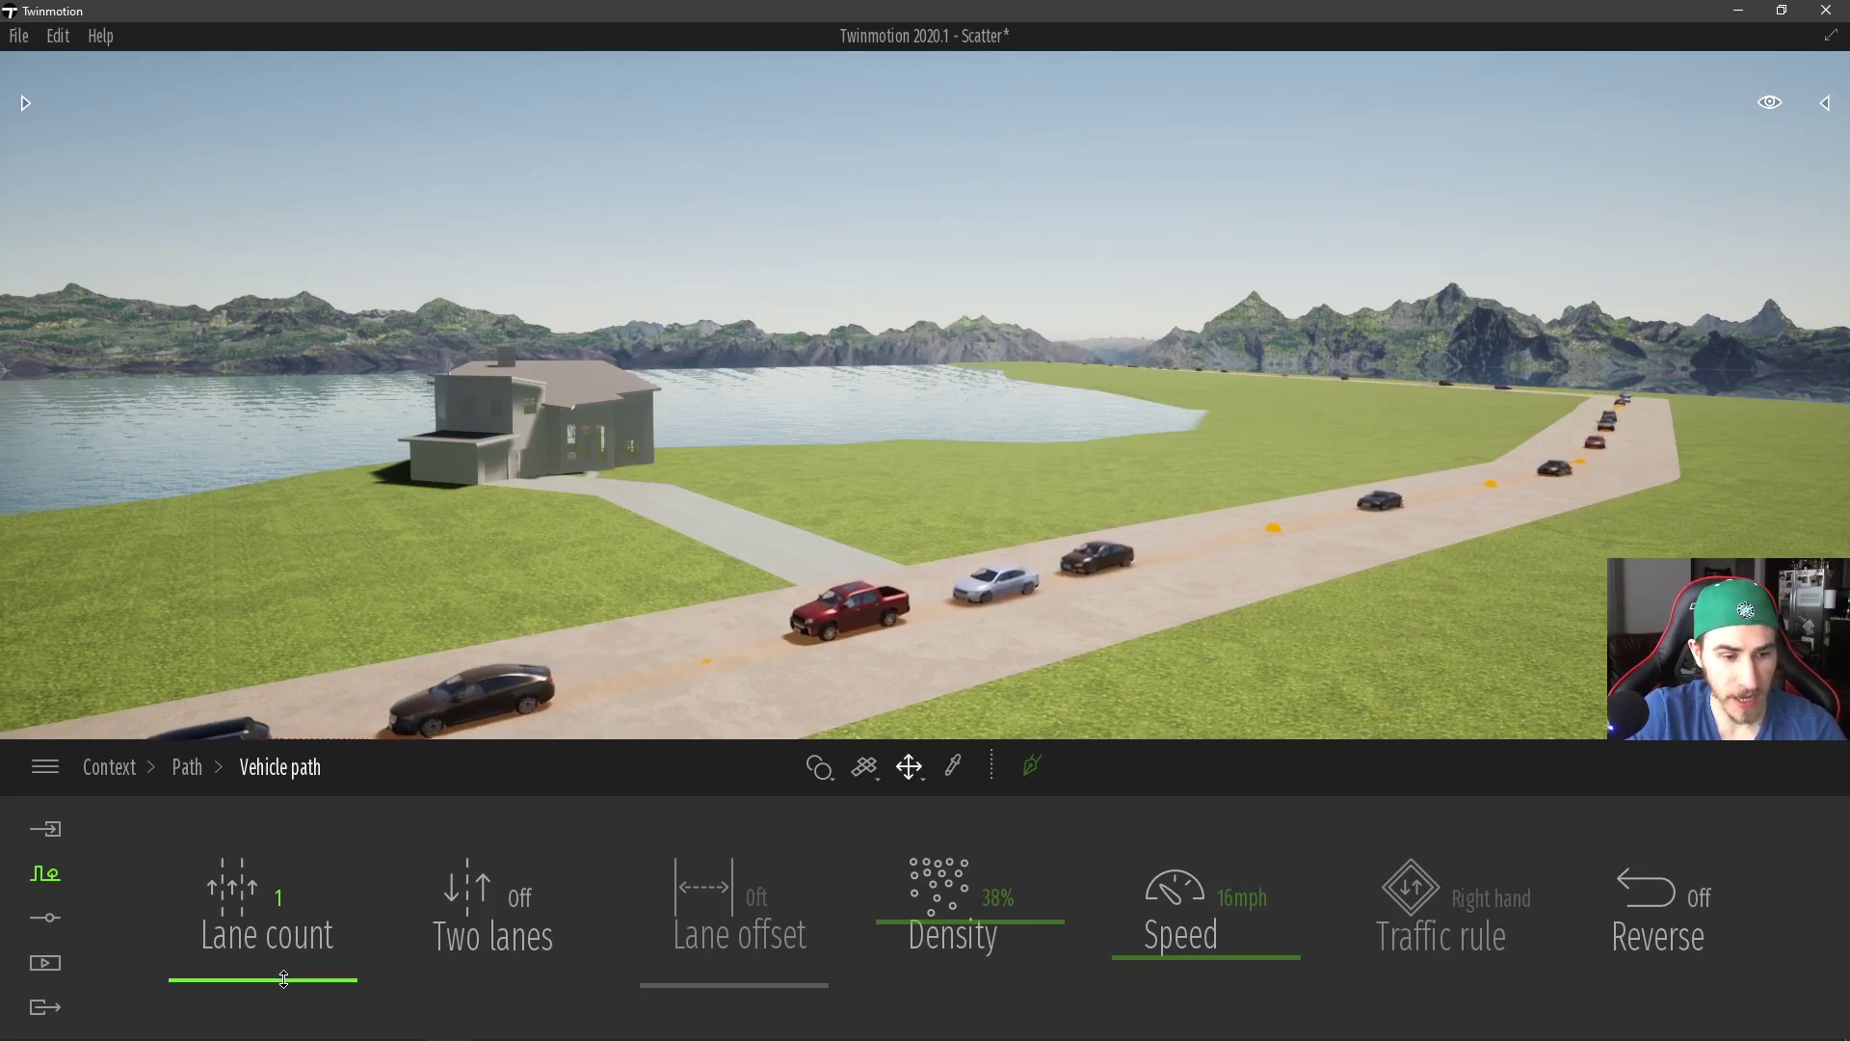
{"action": "left_click_drag", "start_coordinate": [305, 971], "coordinate": [328, 964]}
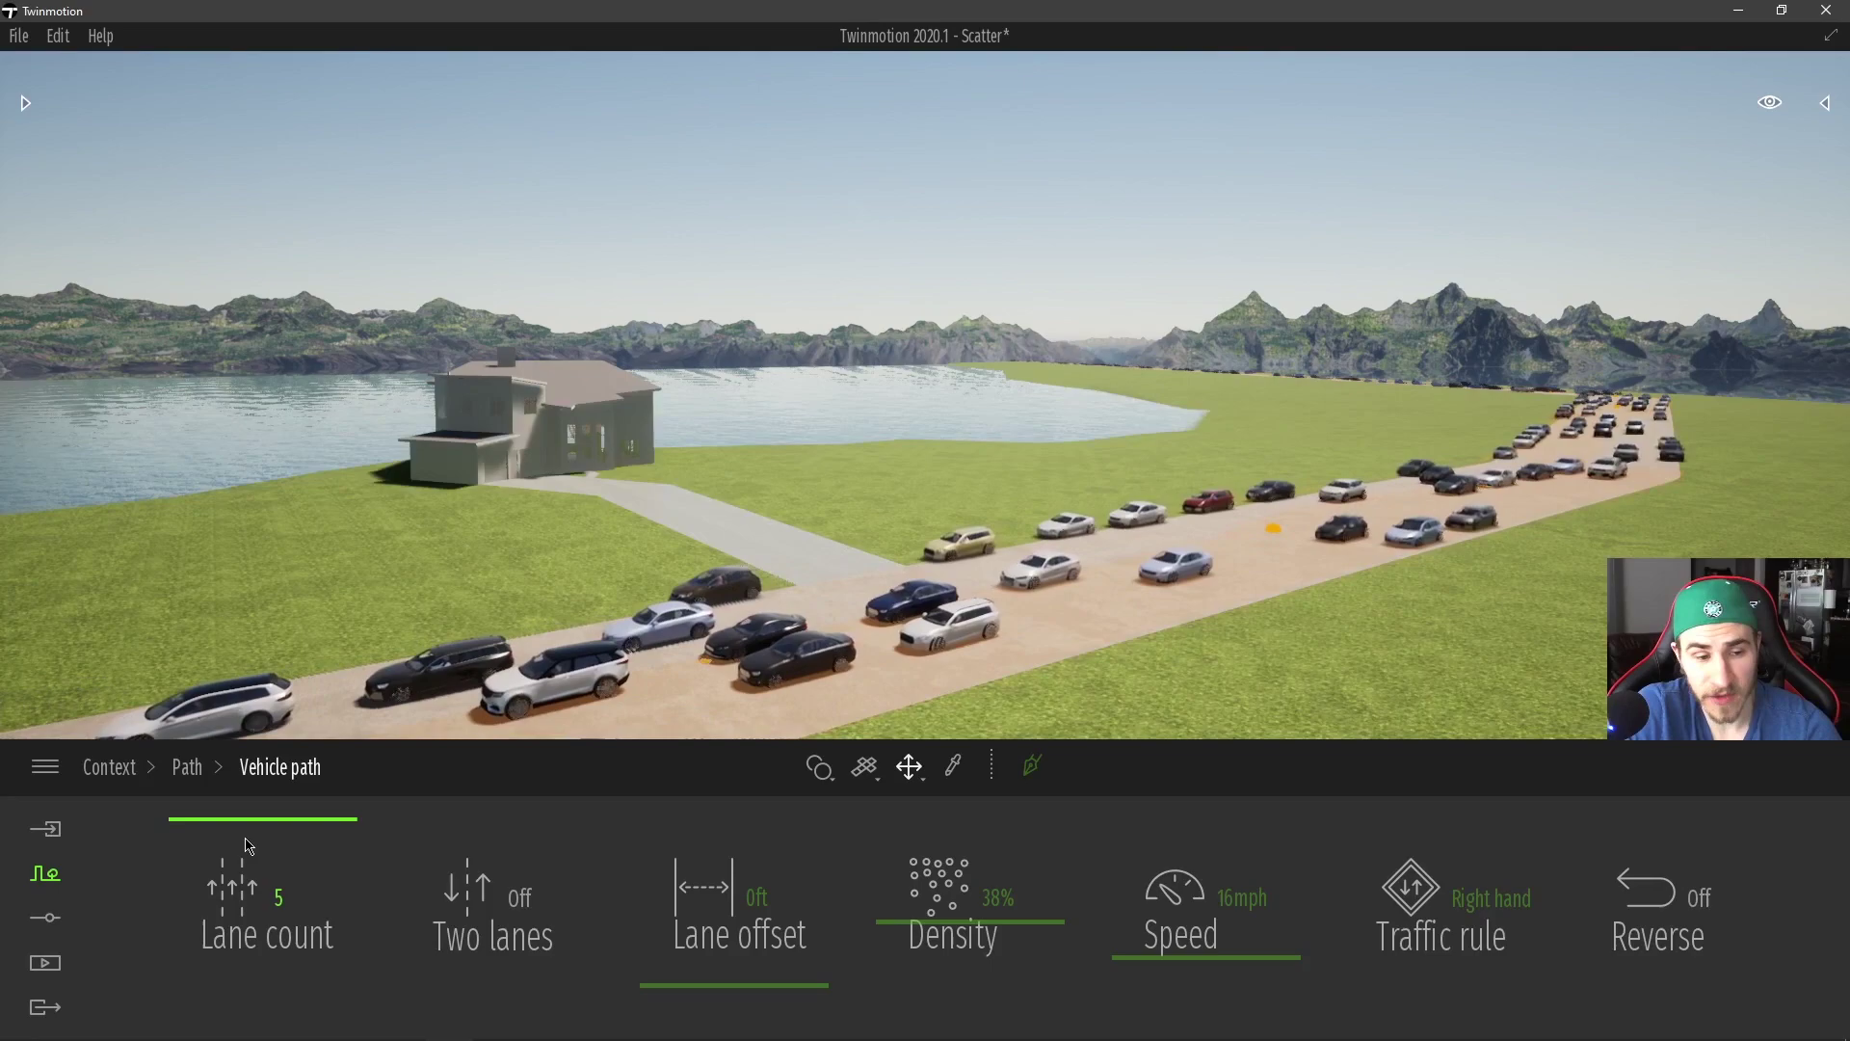
- Set the vehicle path's lane count to 1 and turn on its Two lanes option
{"action": "left_click", "coordinate": [260, 902]}
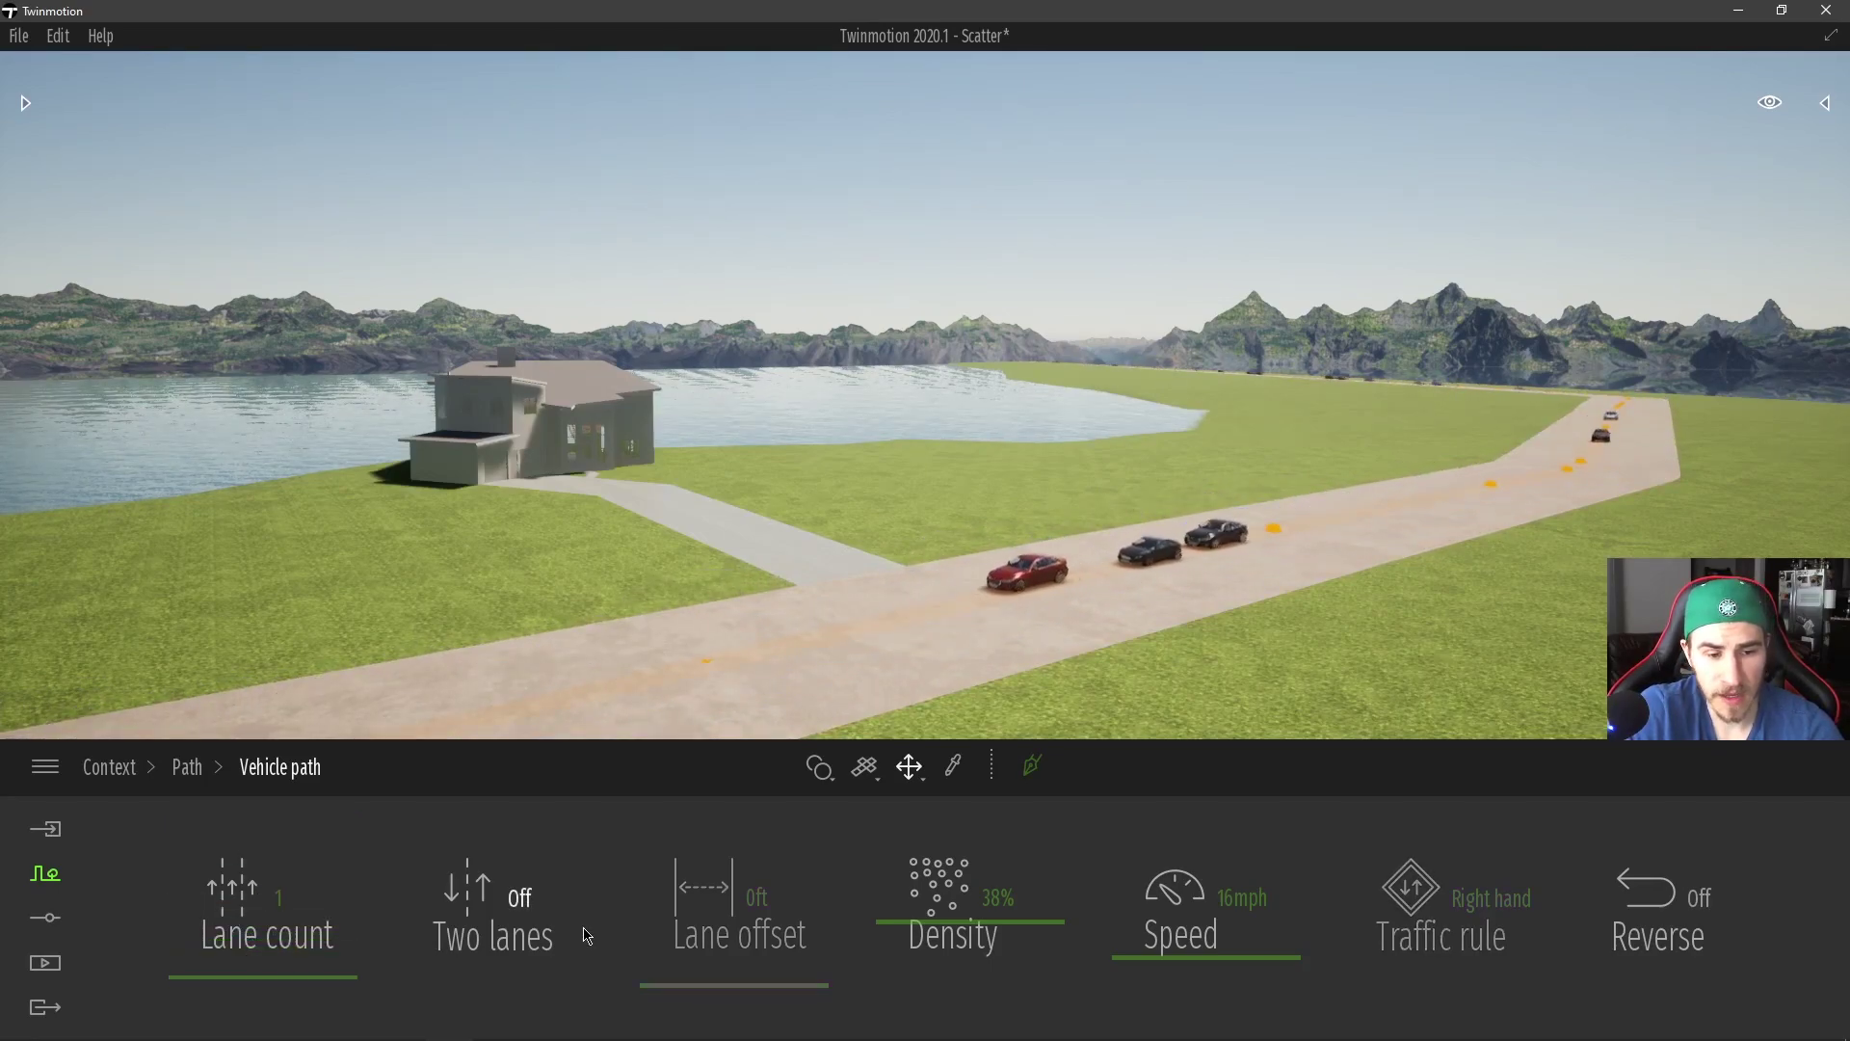
{"action": "left_click", "coordinate": [500, 934]}
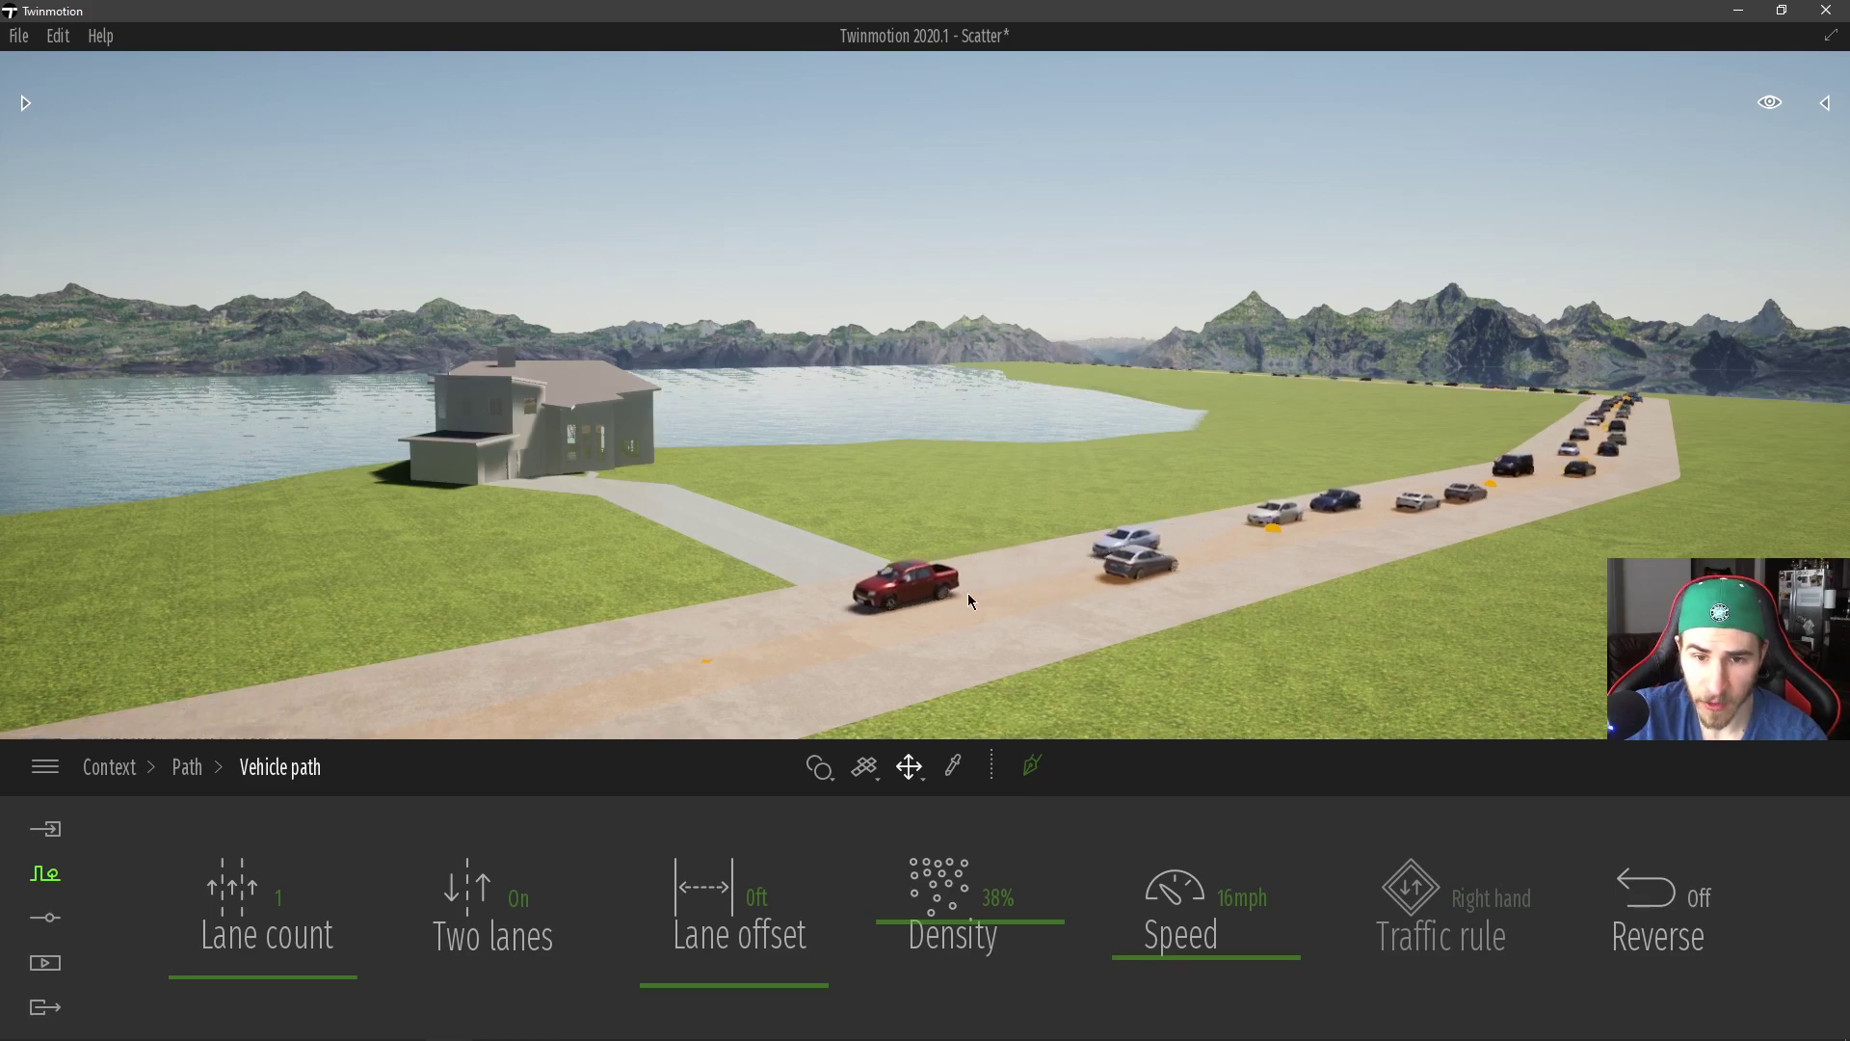
- Examine the two-way traffic up close along the road
{"action": "key", "text": "w"}
{"action": "right_click_drag", "start_coordinate": [829, 618], "coordinate": [949, 613]}
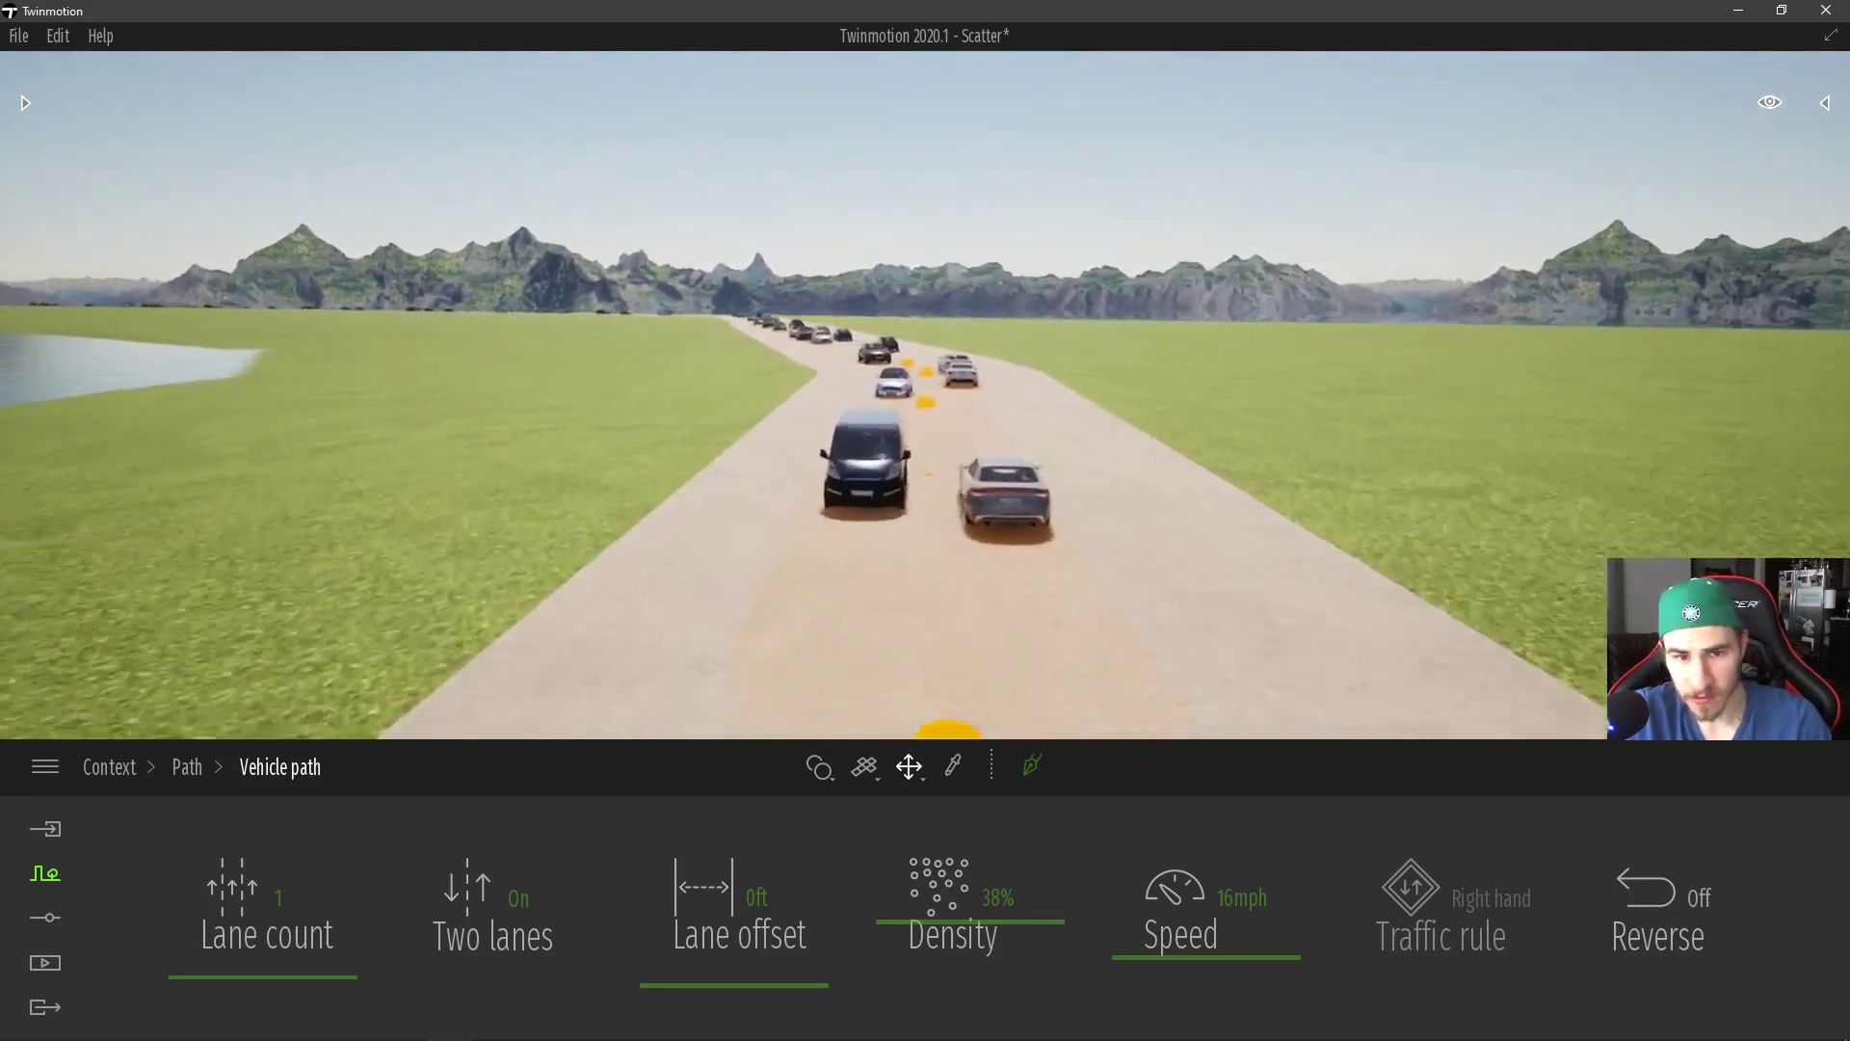
{"action": "right_click_drag", "start_coordinate": [870, 561], "coordinate": [863, 565]}
{"action": "key", "text": "w"}
{"action": "key", "text": "a"}
{"action": "key", "text": "d"}
{"action": "key", "text": "w"}
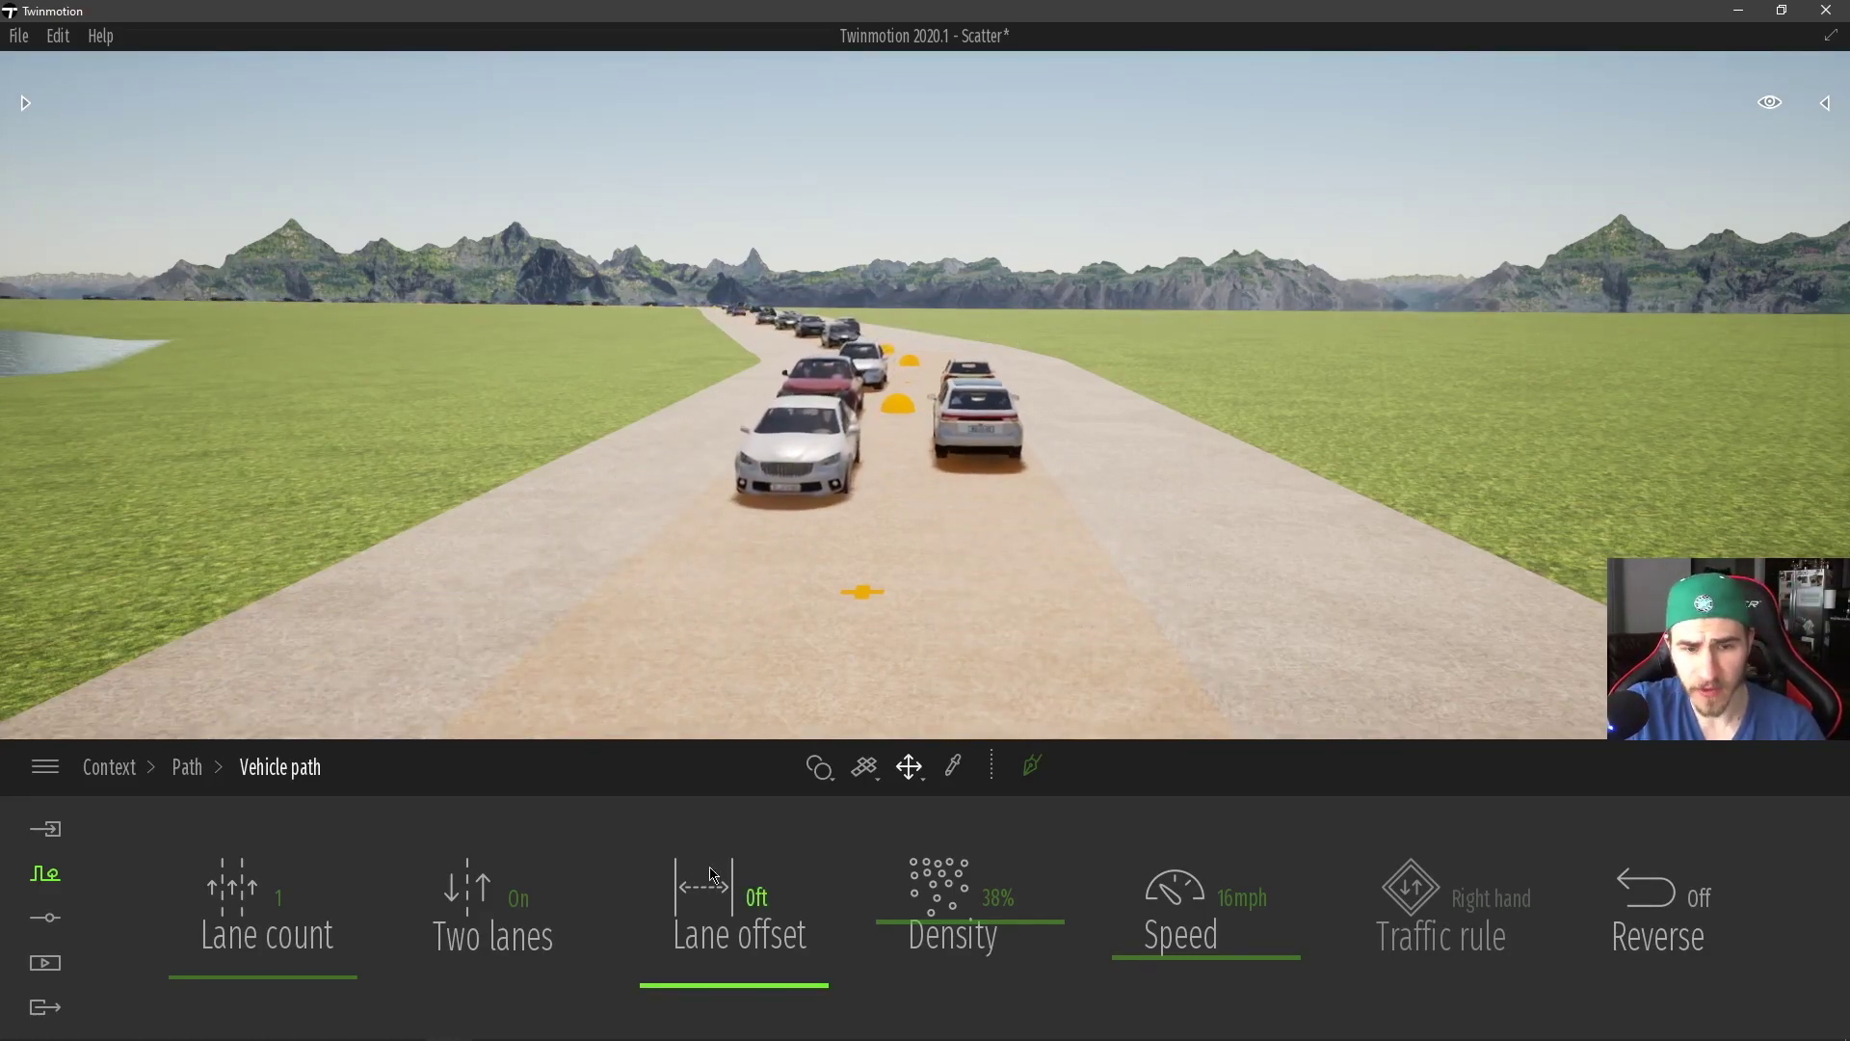
{"action": "scroll", "coordinate": [778, 680], "scroll_direction": "down", "scroll_amount": 3}
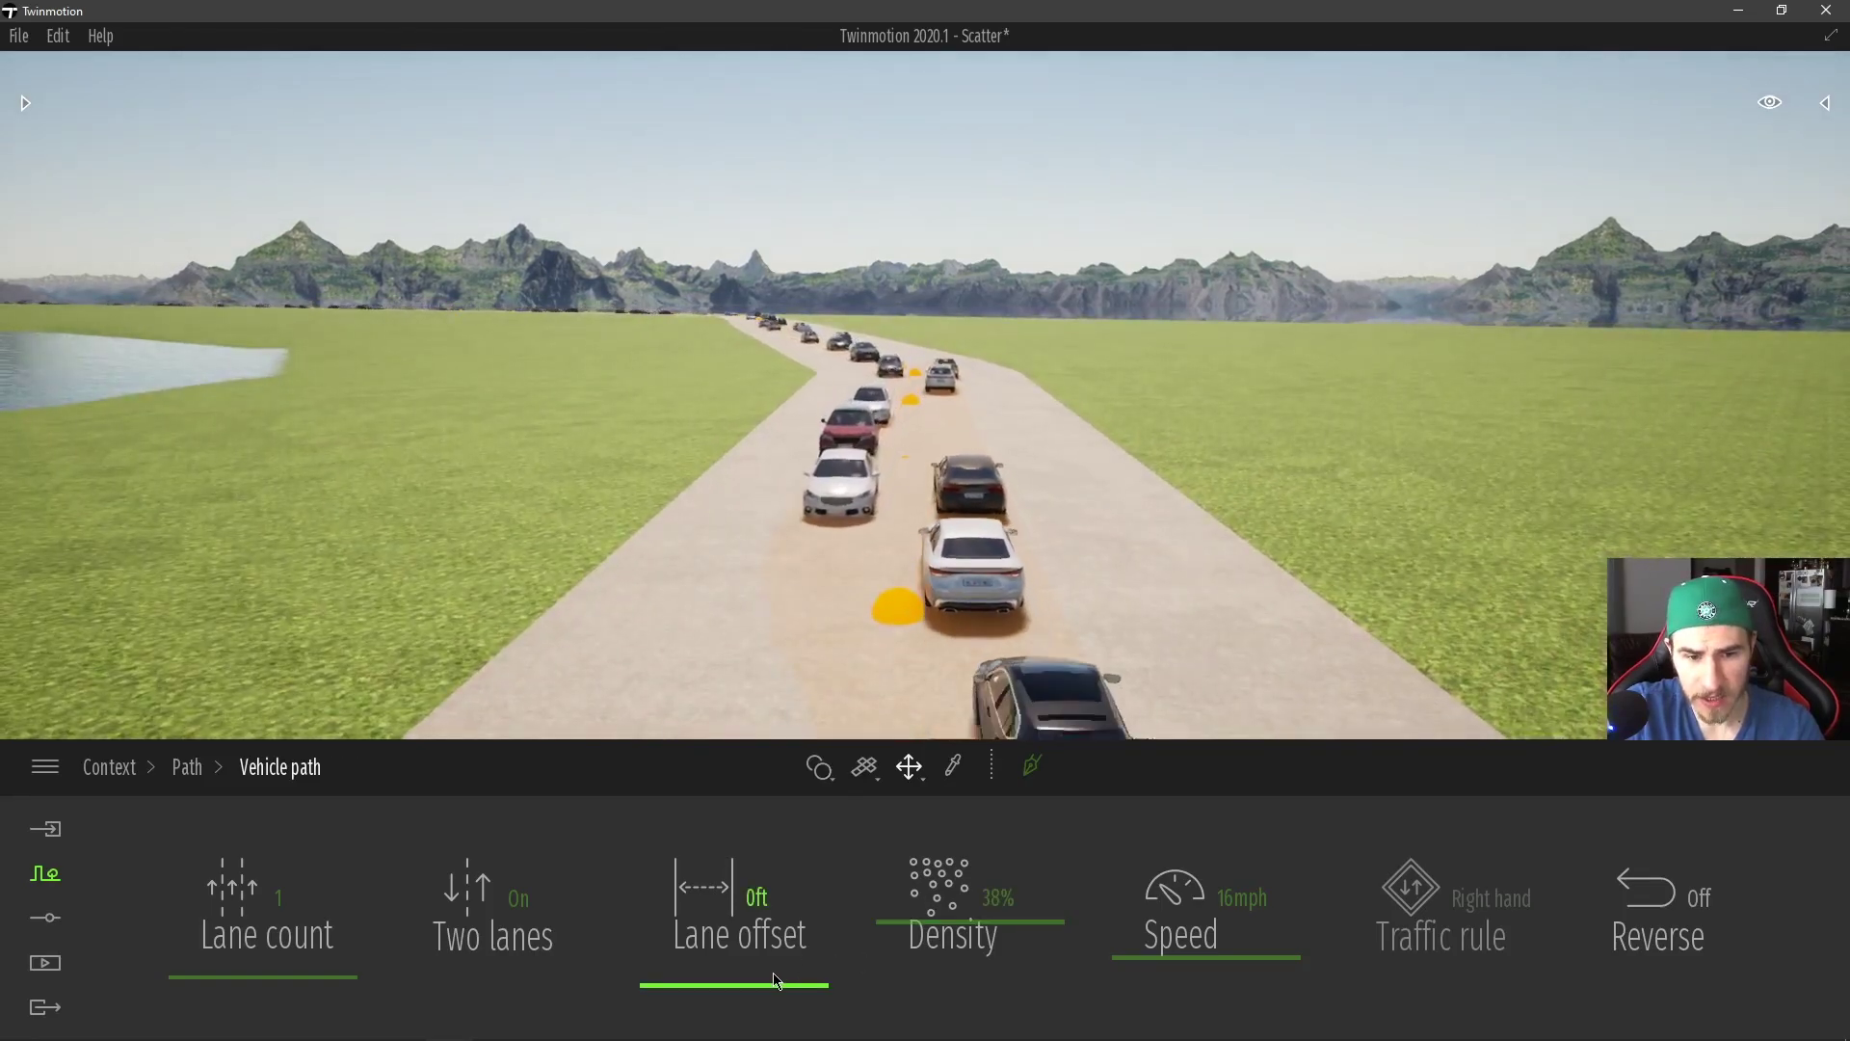
- Raise the vehicle path's lane offset to 10 ft, try 50 ft, and reduce the offset to 2 ft
{"action": "left_click_drag", "start_coordinate": [777, 982], "coordinate": [780, 828]}
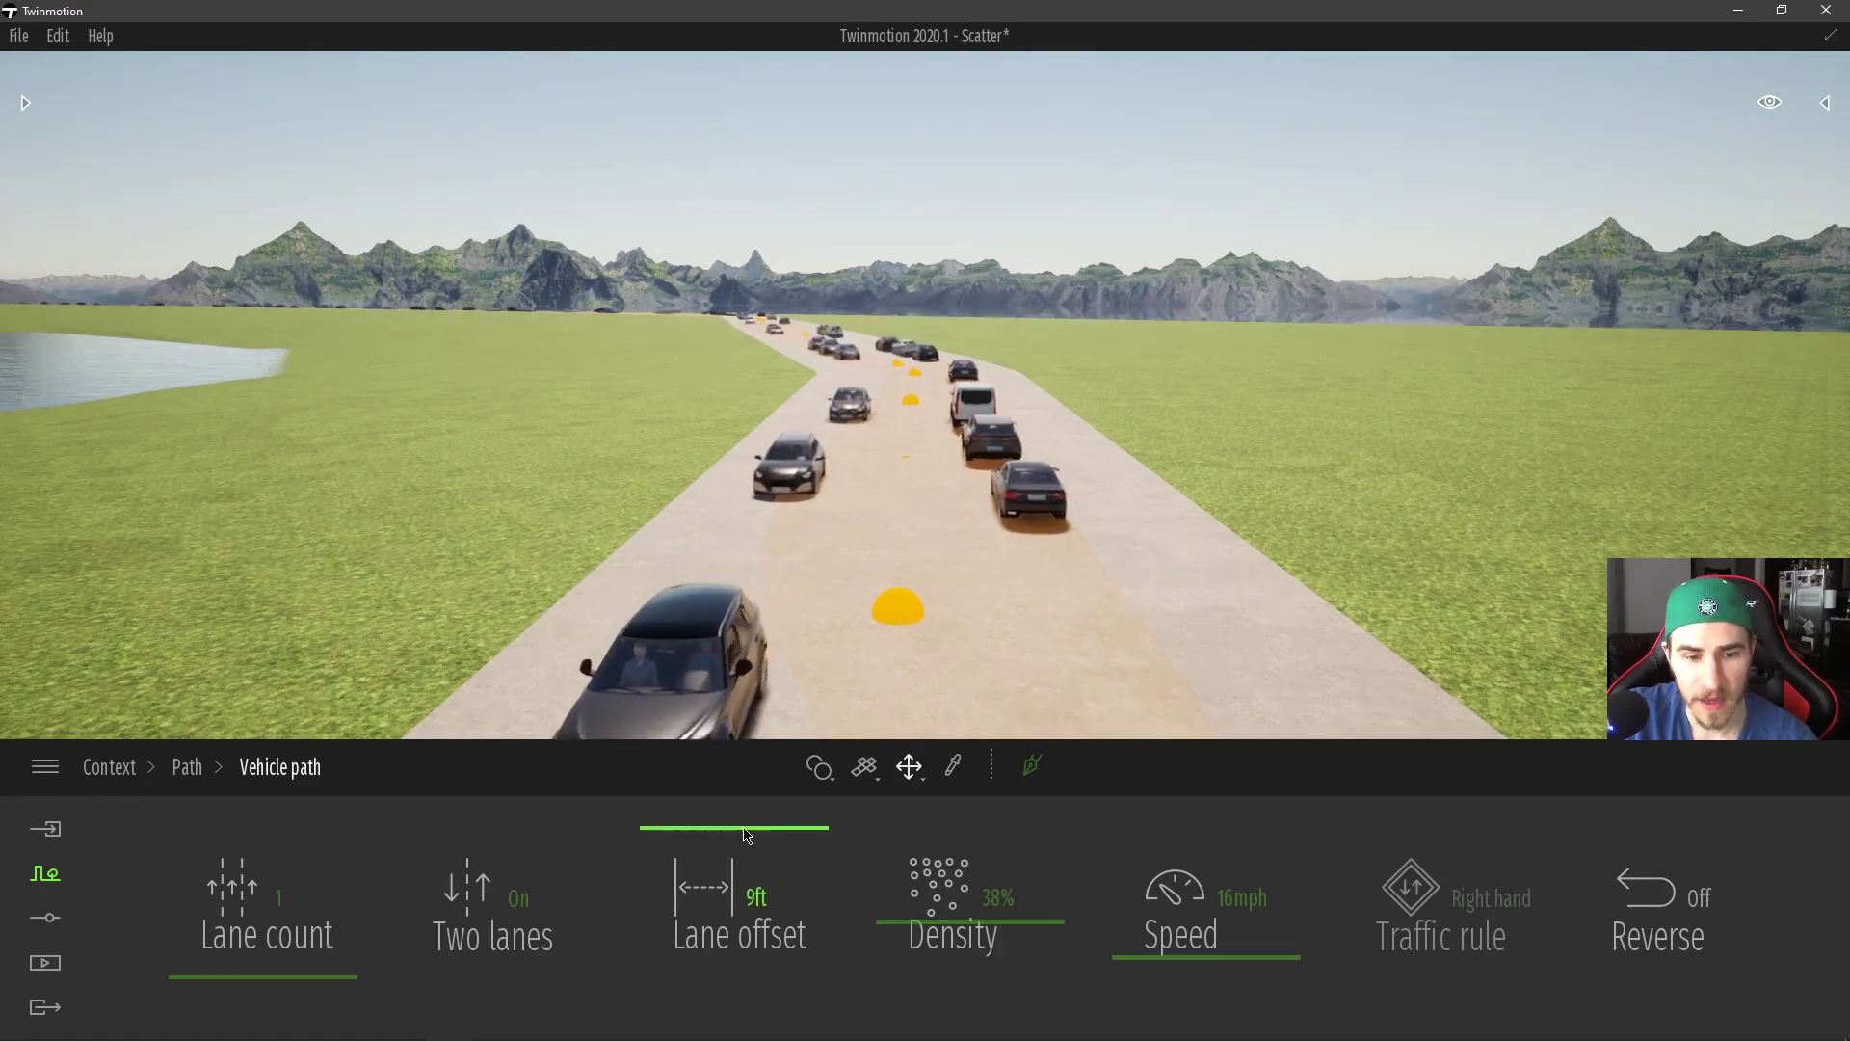
{"action": "left_click_drag", "start_coordinate": [749, 832], "coordinate": [751, 798]}
{"action": "left_click", "coordinate": [753, 901]}
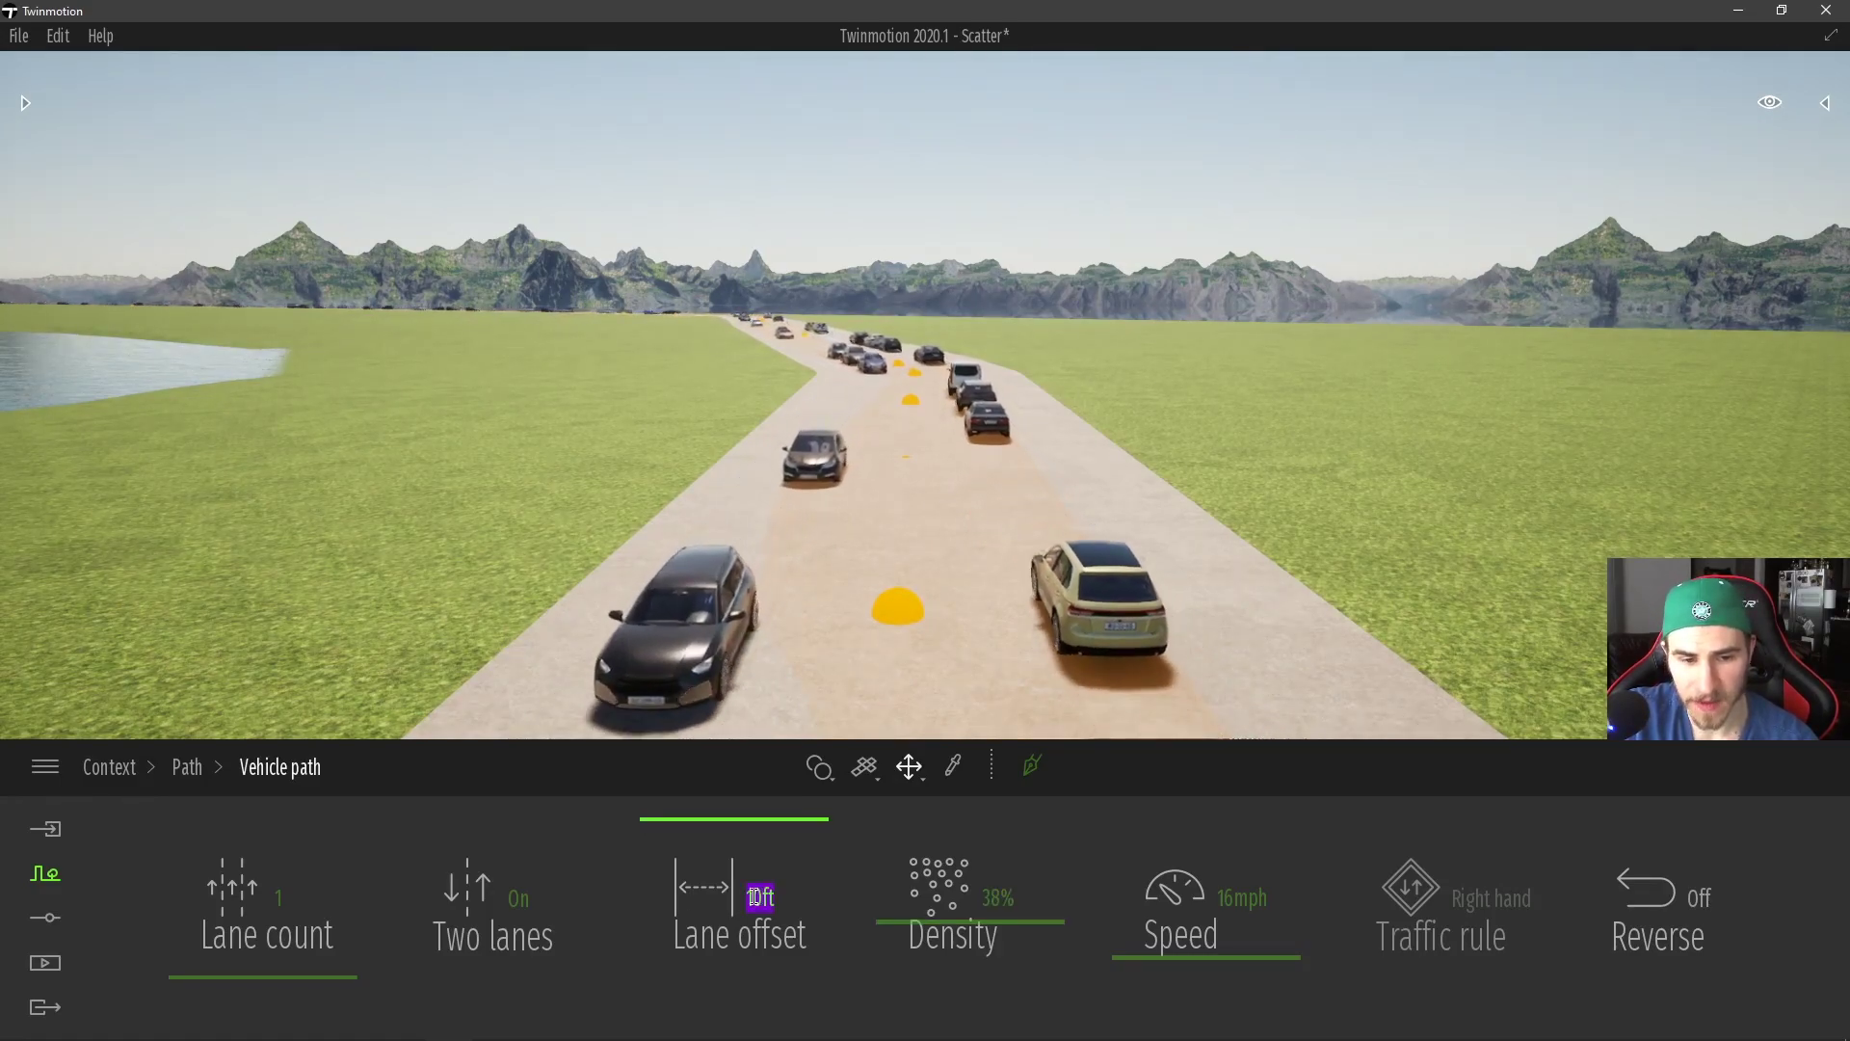
{"action": "type", "text": "50"}
{"action": "key", "text": "Return"}
{"action": "left_click", "coordinate": [747, 901]}
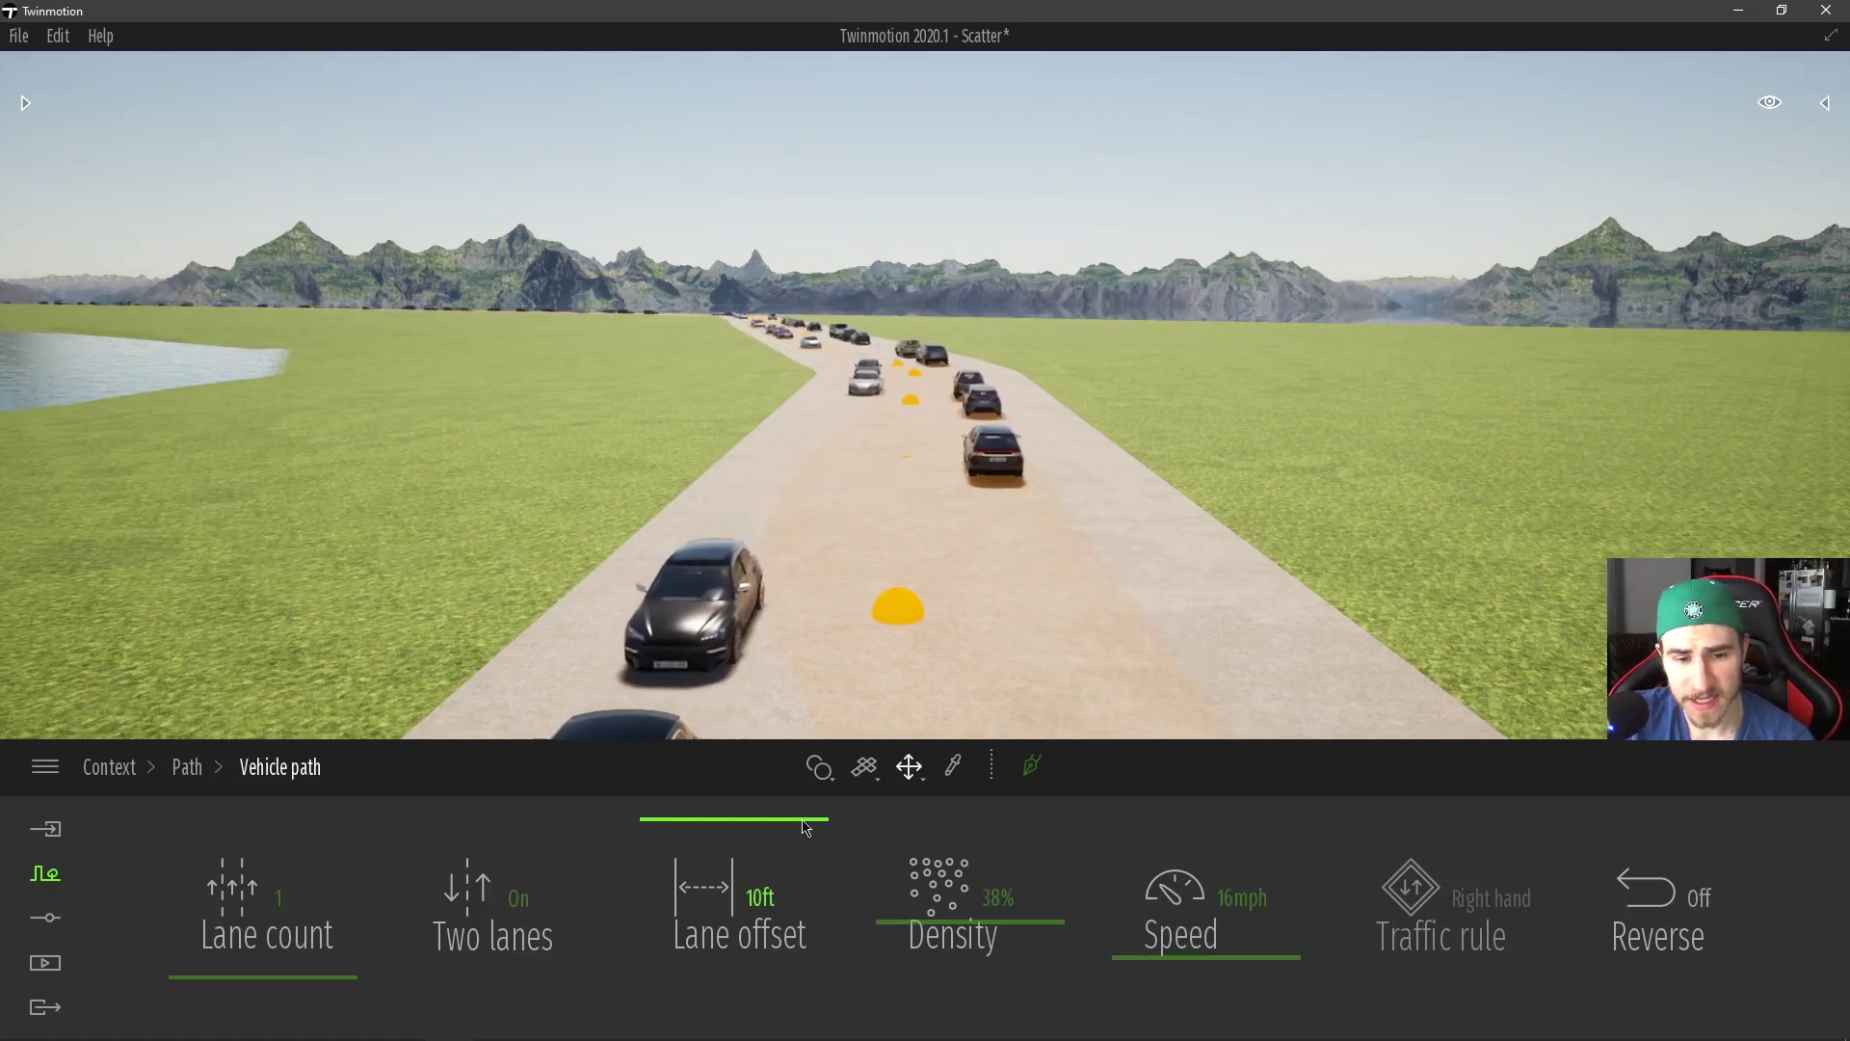
{"action": "left_click_drag", "start_coordinate": [773, 826], "coordinate": [758, 942]}
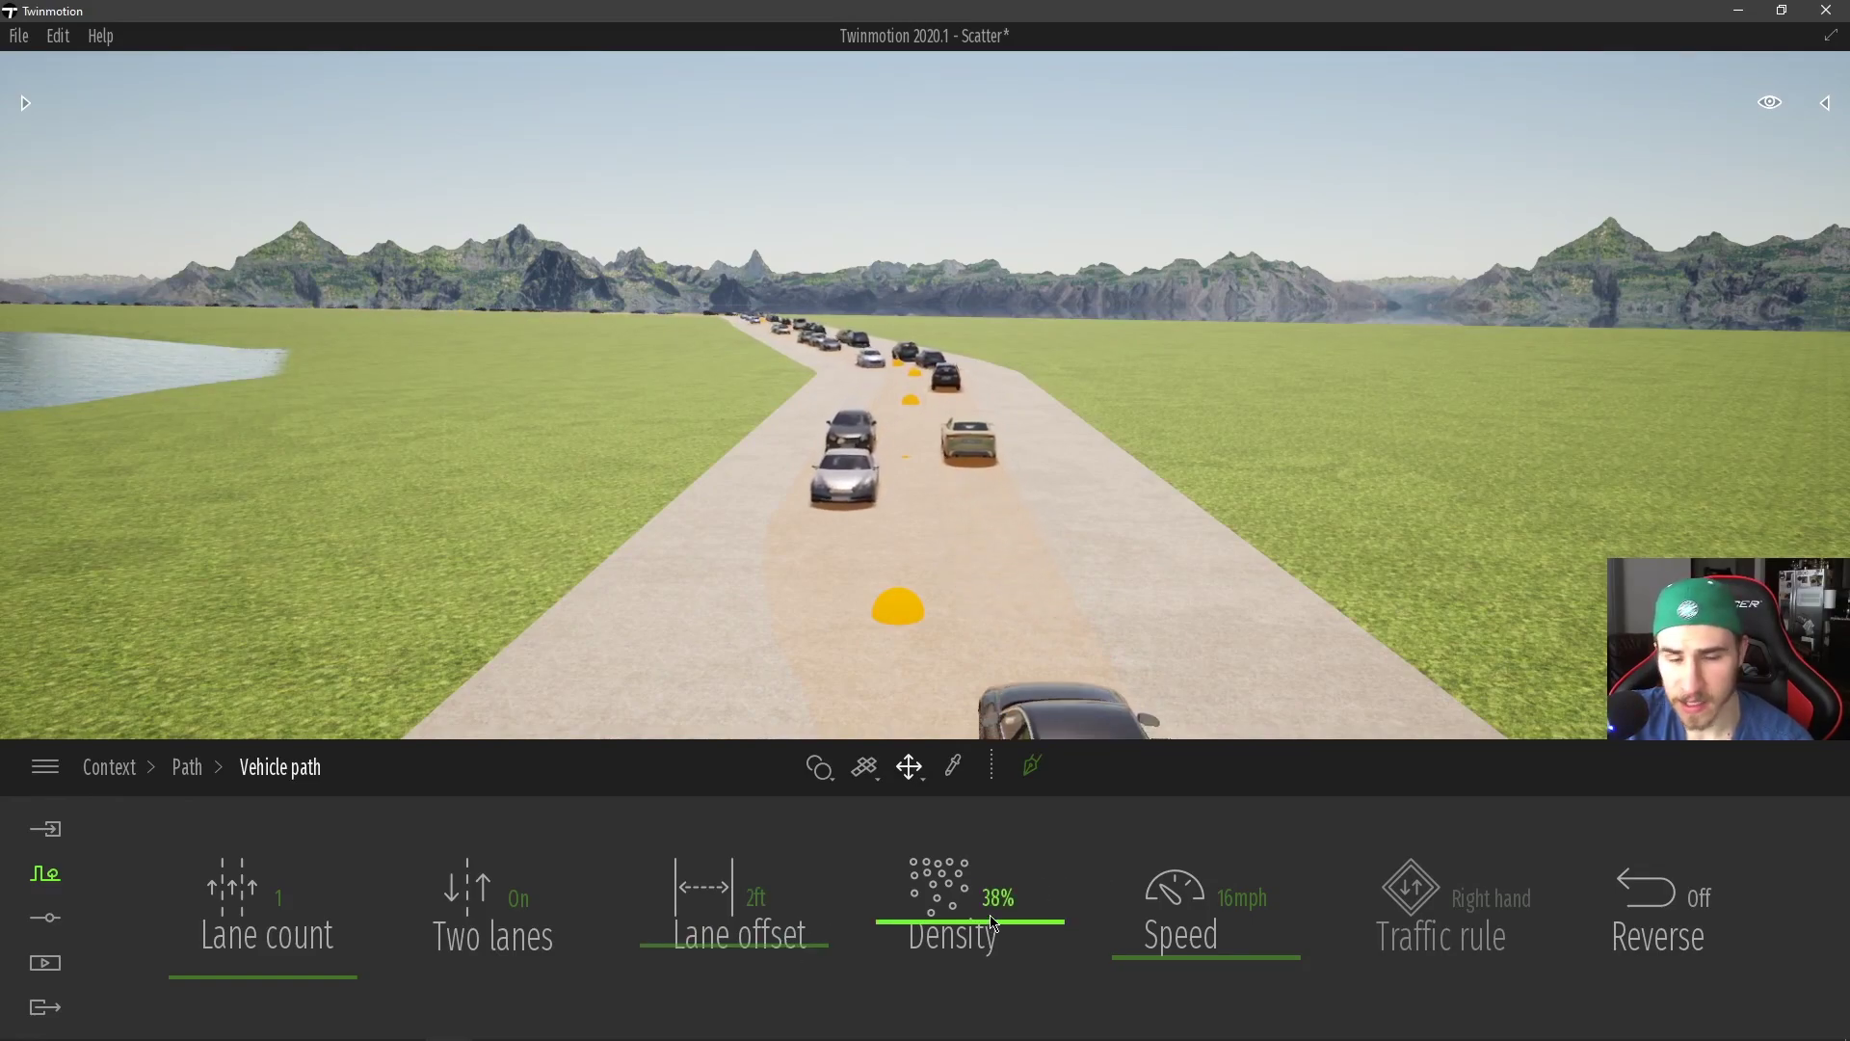
- Test the vehicle path's density at 58% and reduce it to 23%
{"action": "left_click_drag", "start_coordinate": [994, 922], "coordinate": [998, 905]}
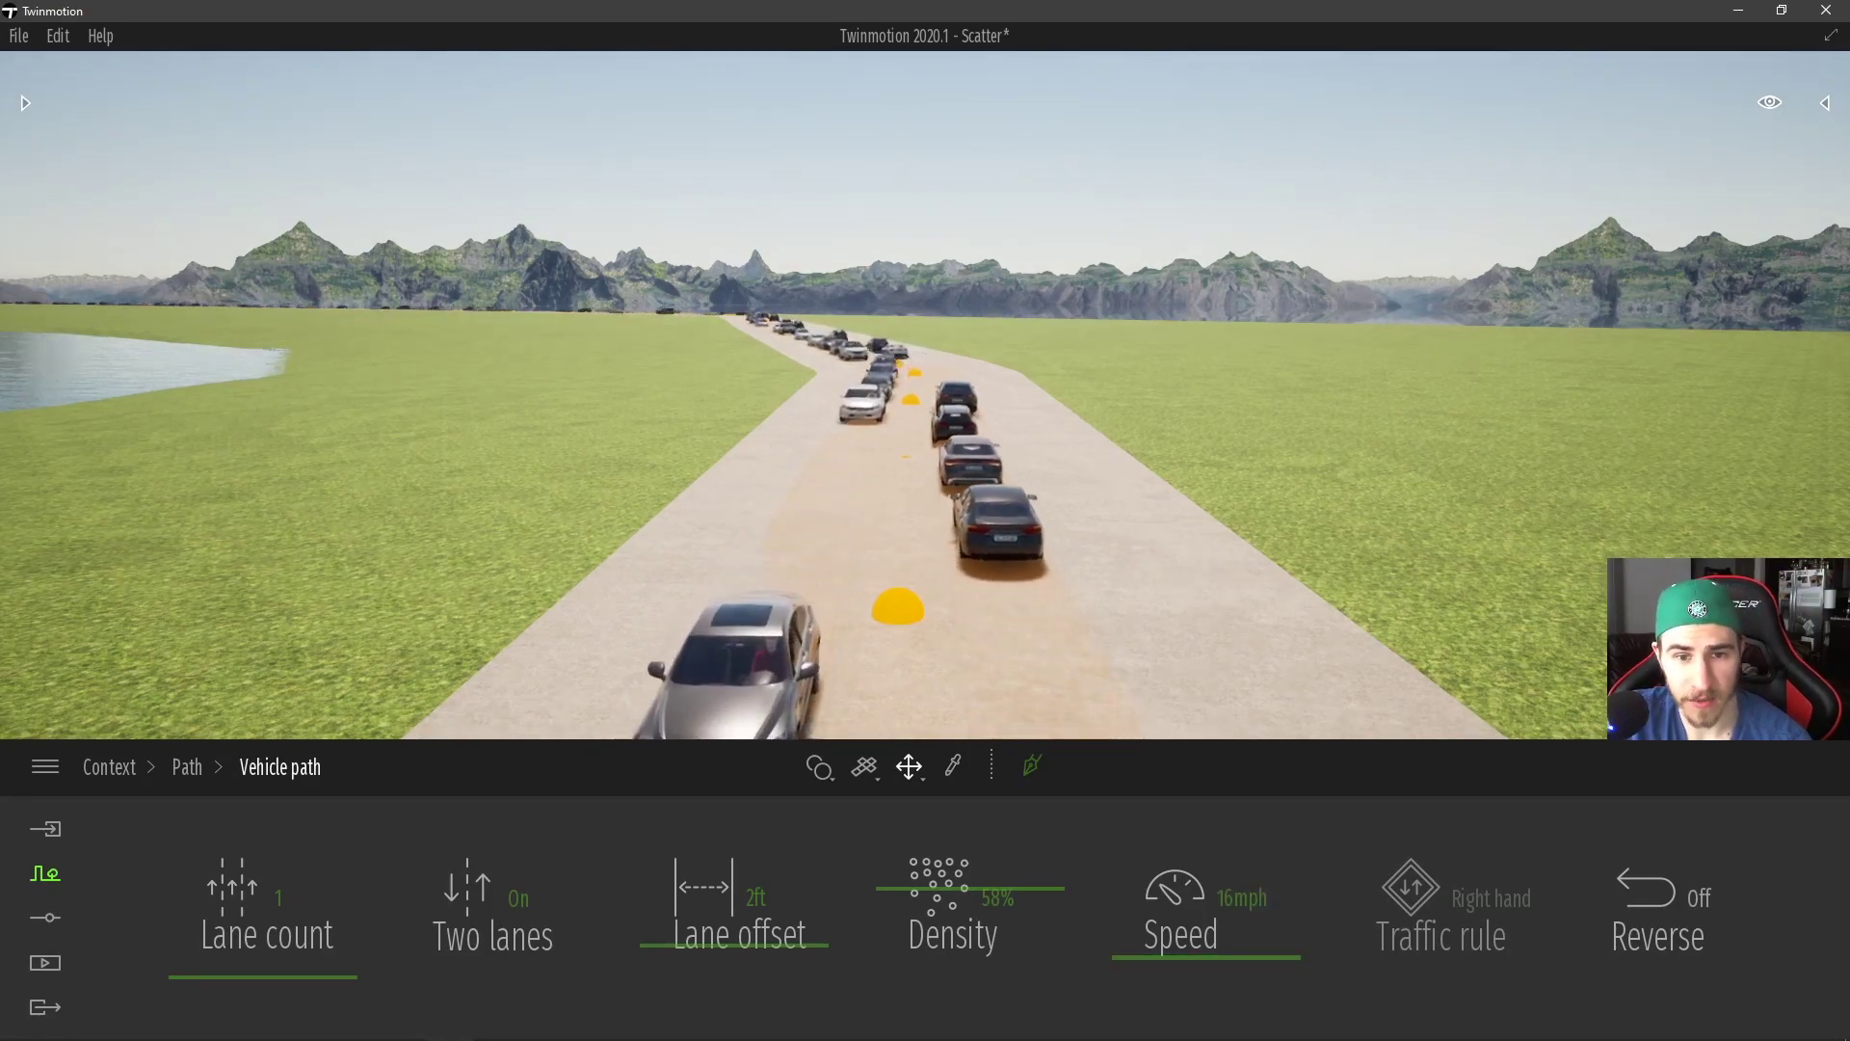
{"action": "right_click_drag", "start_coordinate": [875, 555], "coordinate": [771, 442]}
{"action": "scroll", "coordinate": [772, 442], "scroll_direction": "down", "scroll_amount": 4}
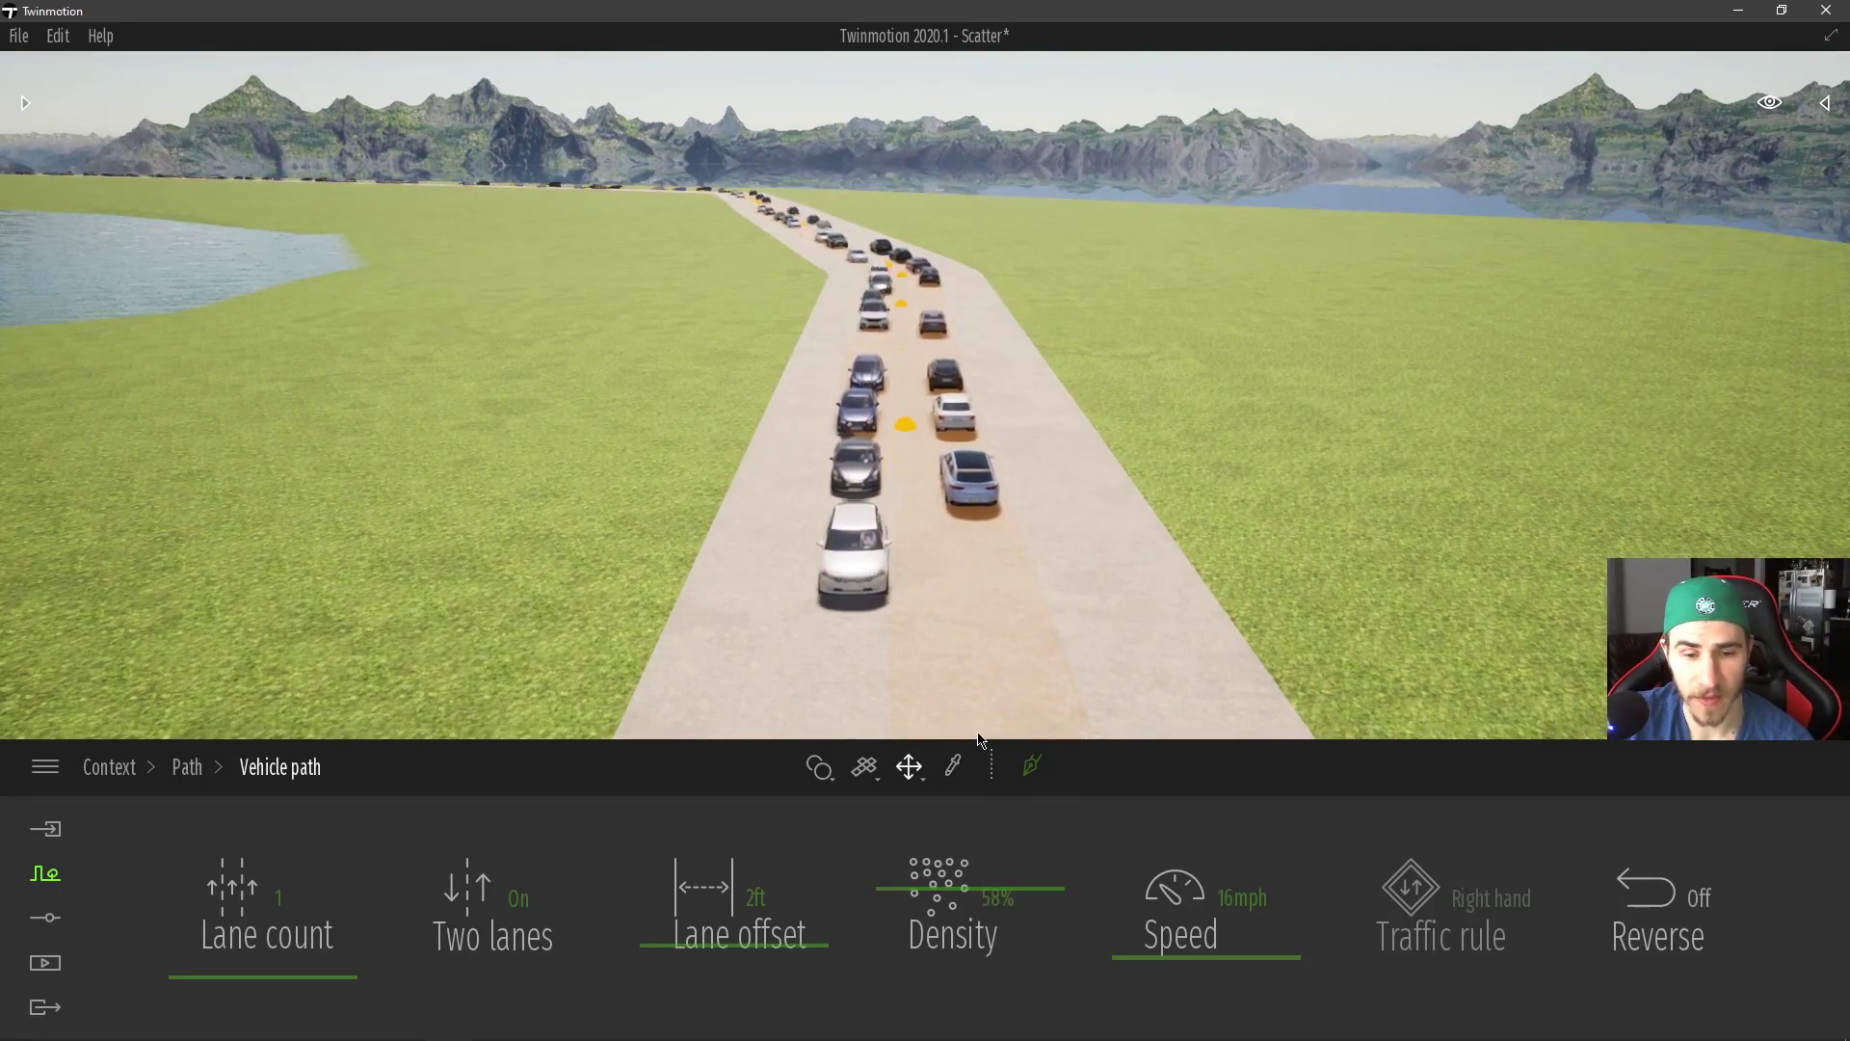
{"action": "left_click_drag", "start_coordinate": [1007, 930], "coordinate": [958, 947]}
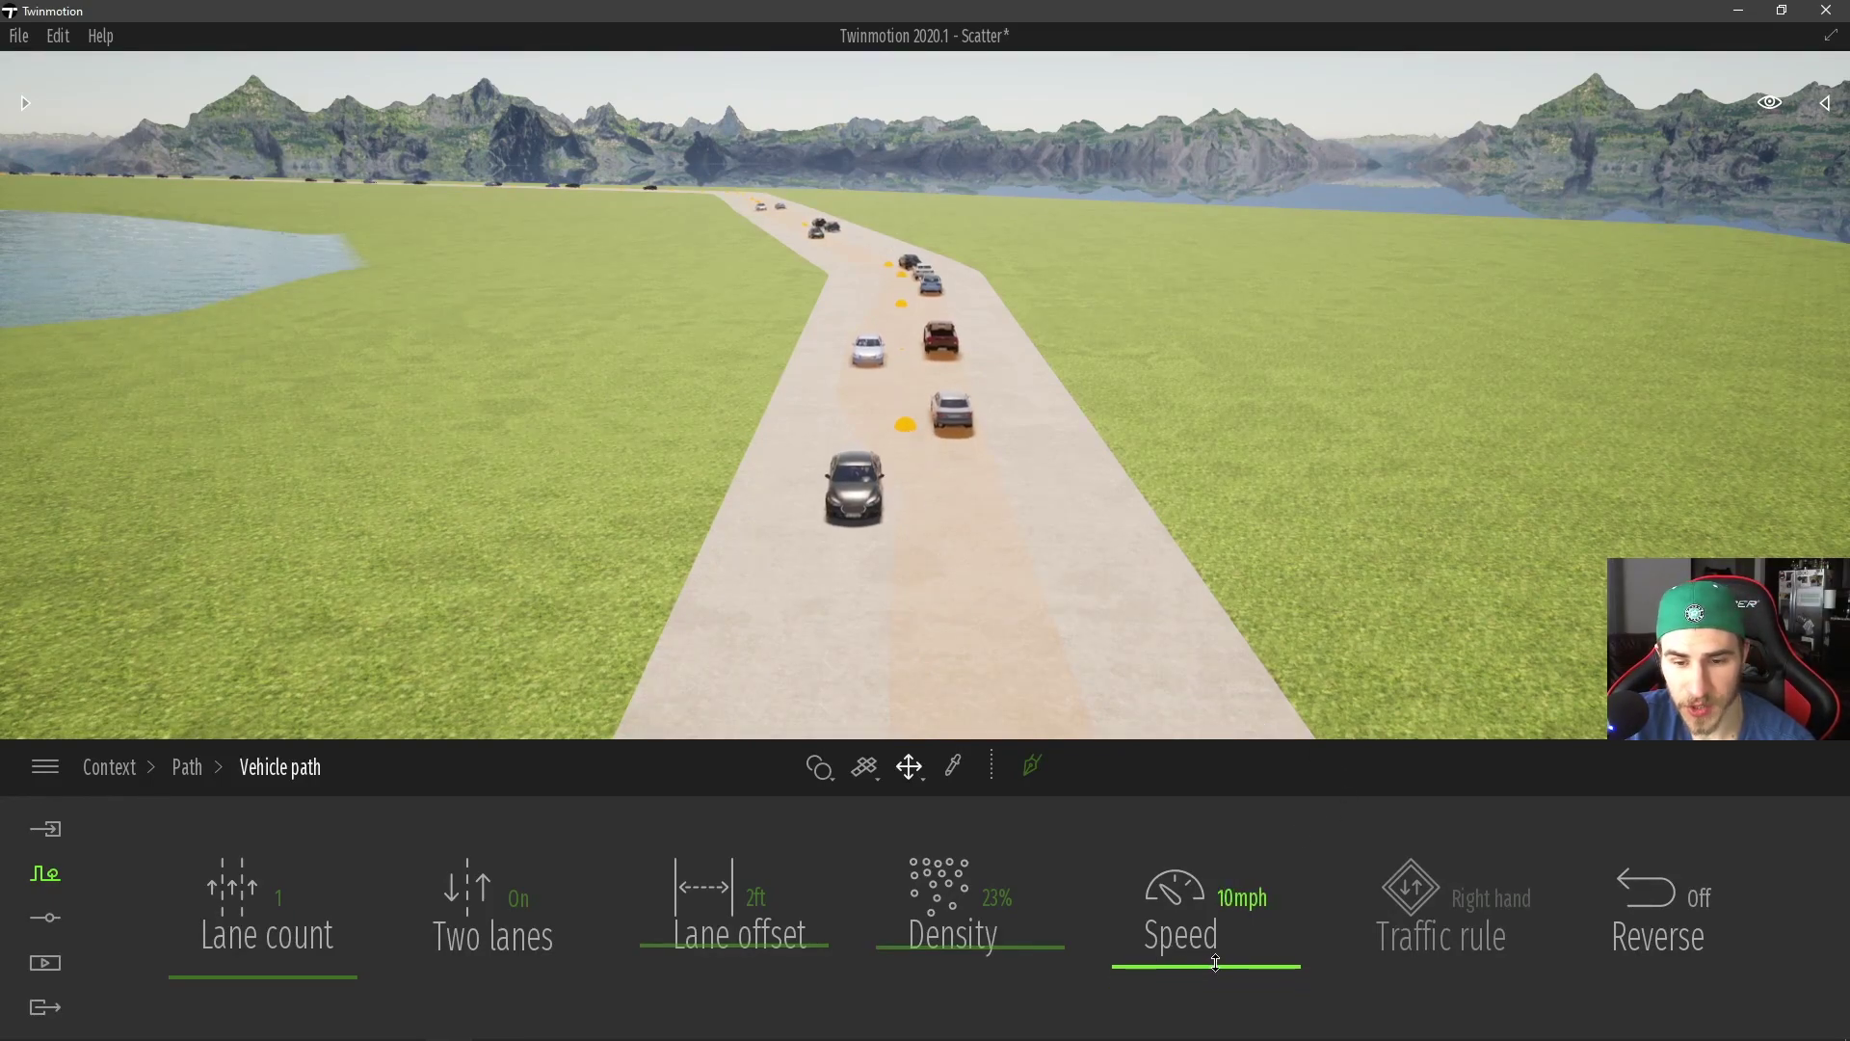
- Raise the vehicle path's speed to 93 mph and try entering 150 mph
{"action": "left_click_drag", "start_coordinate": [1236, 923], "coordinate": [1283, 797]}
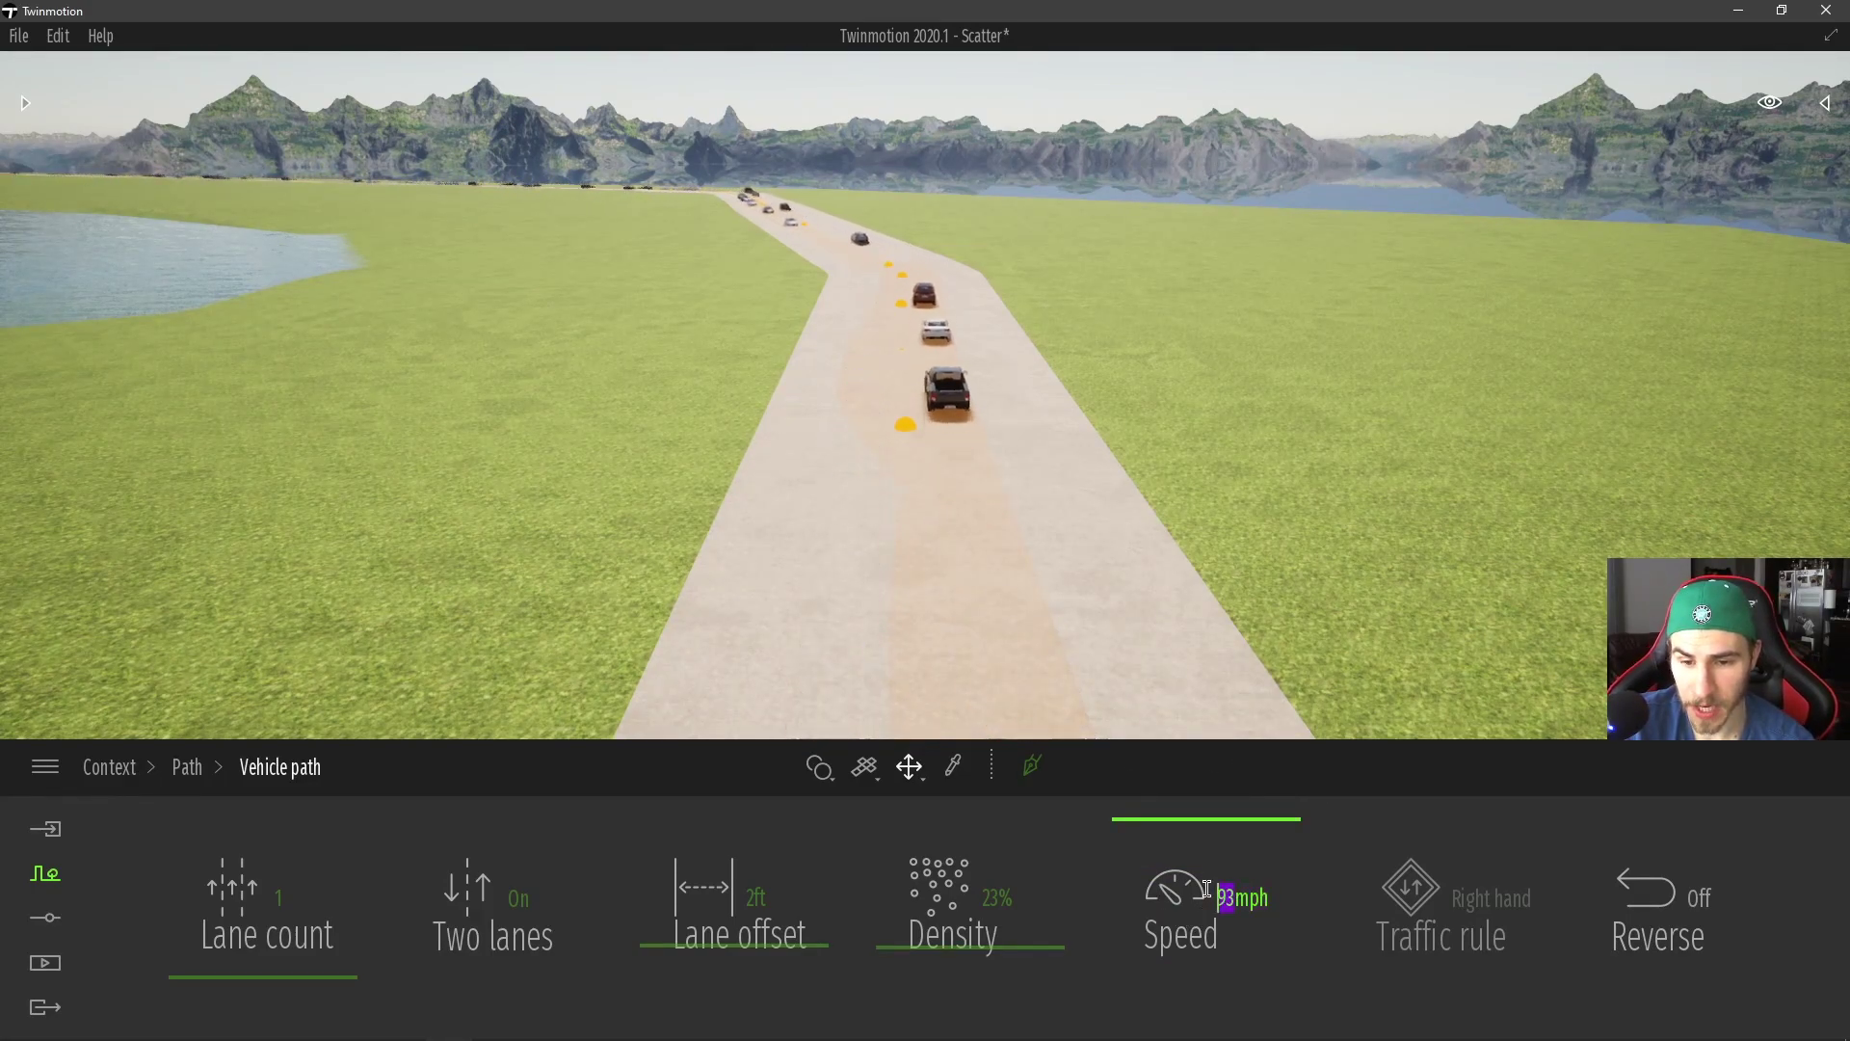
{"action": "type", "text": "150"}
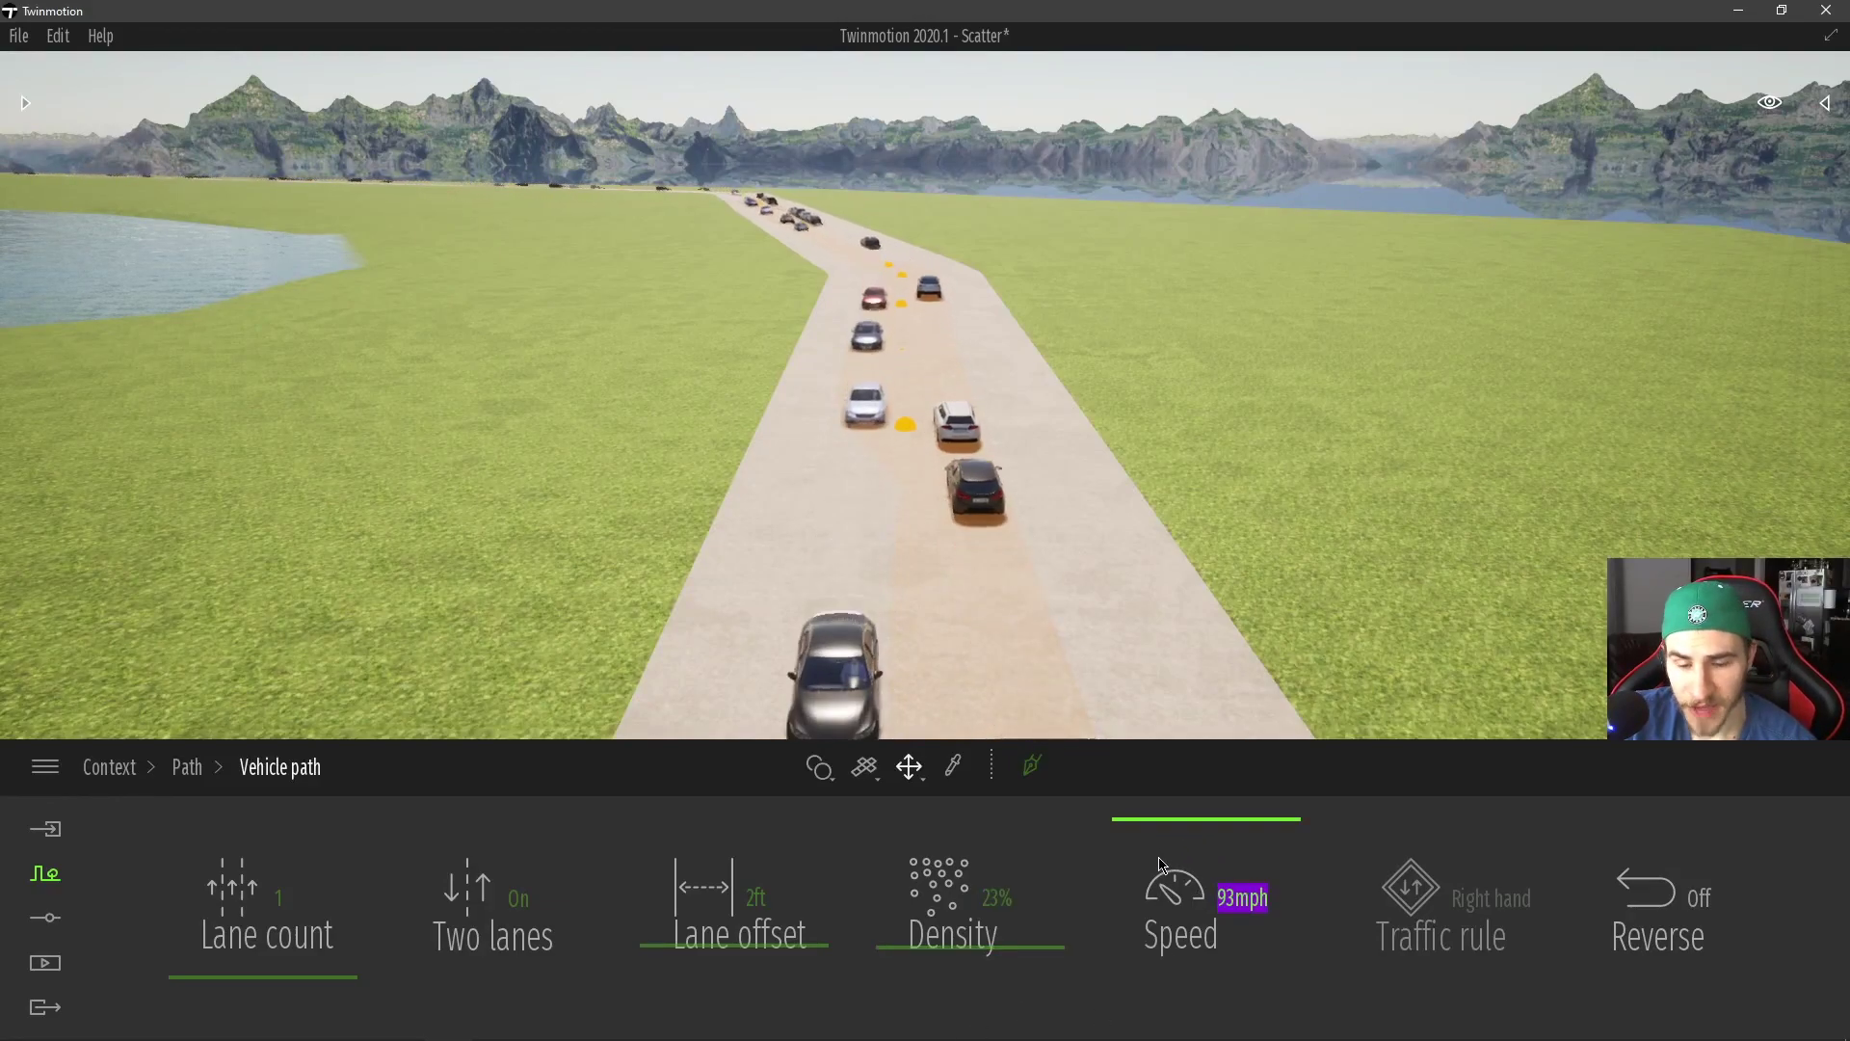
{"action": "left_click", "coordinate": [1196, 828]}
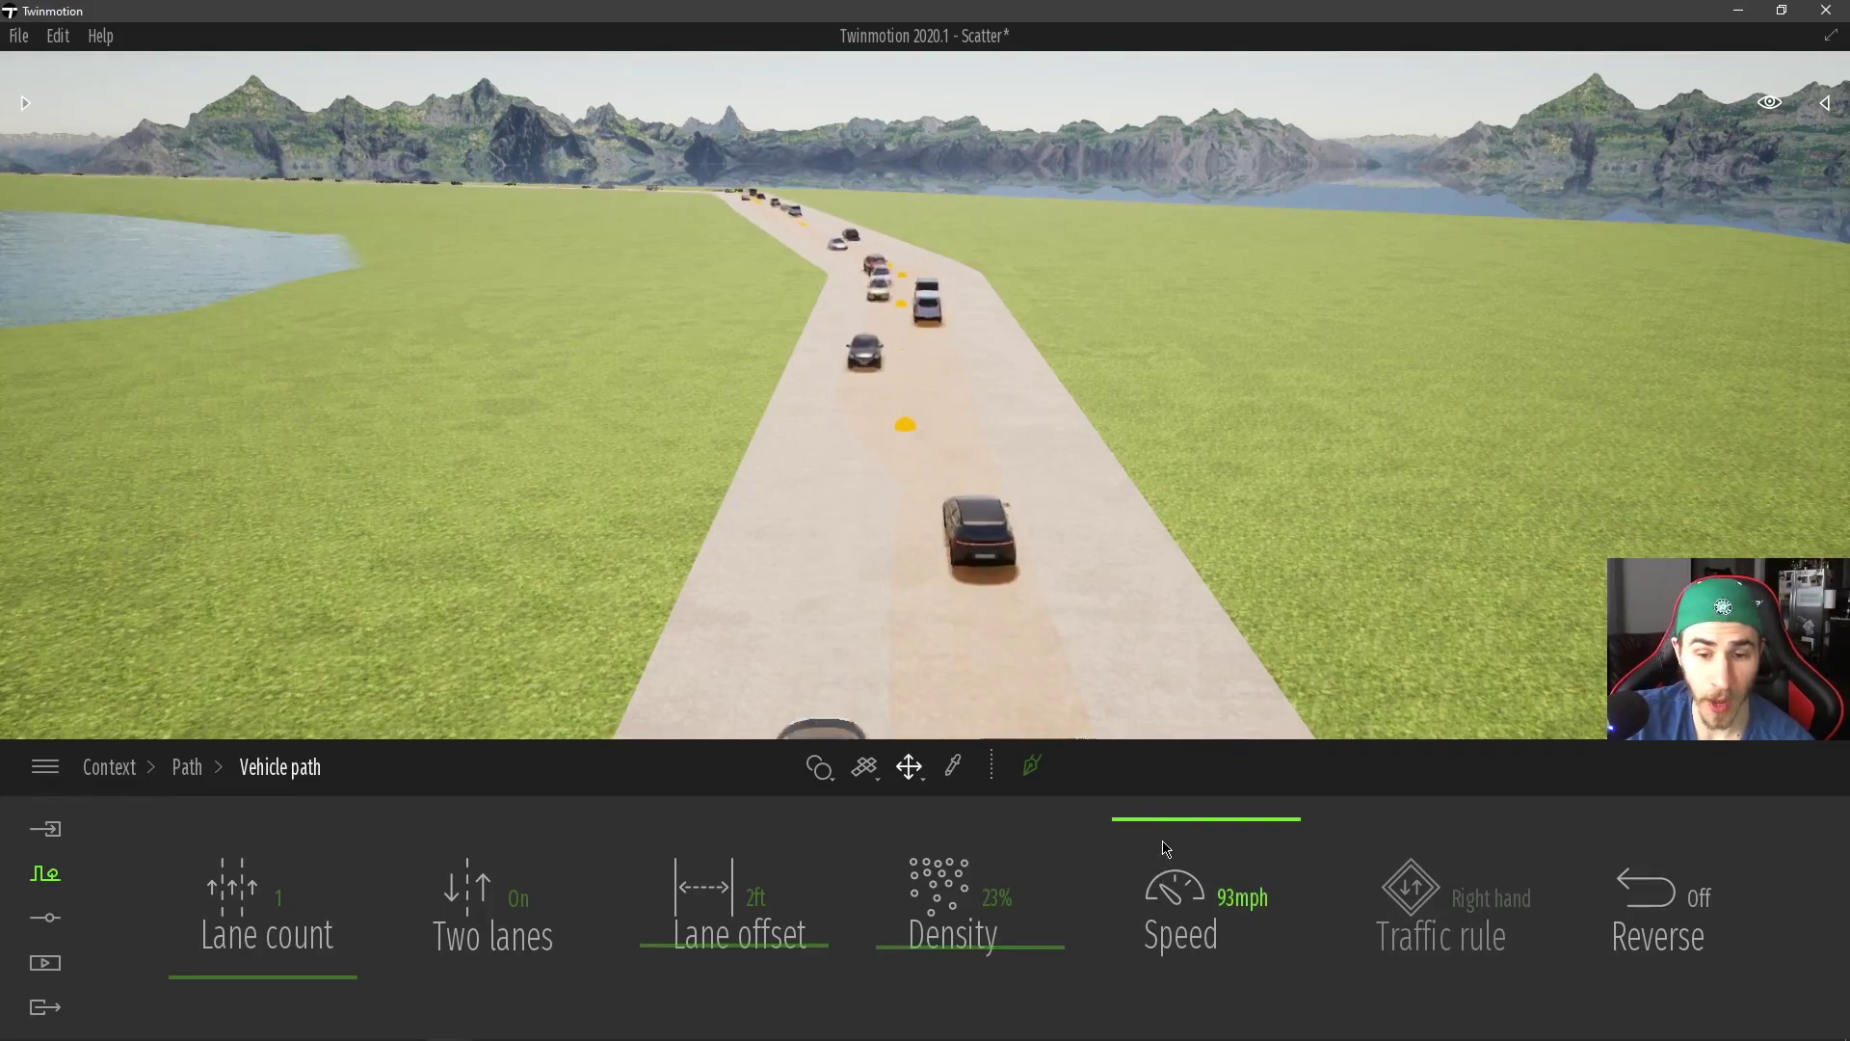
- Lower the vehicle path's speed to 38 mph
{"action": "left_click_drag", "start_coordinate": [1215, 857], "coordinate": [1255, 888]}
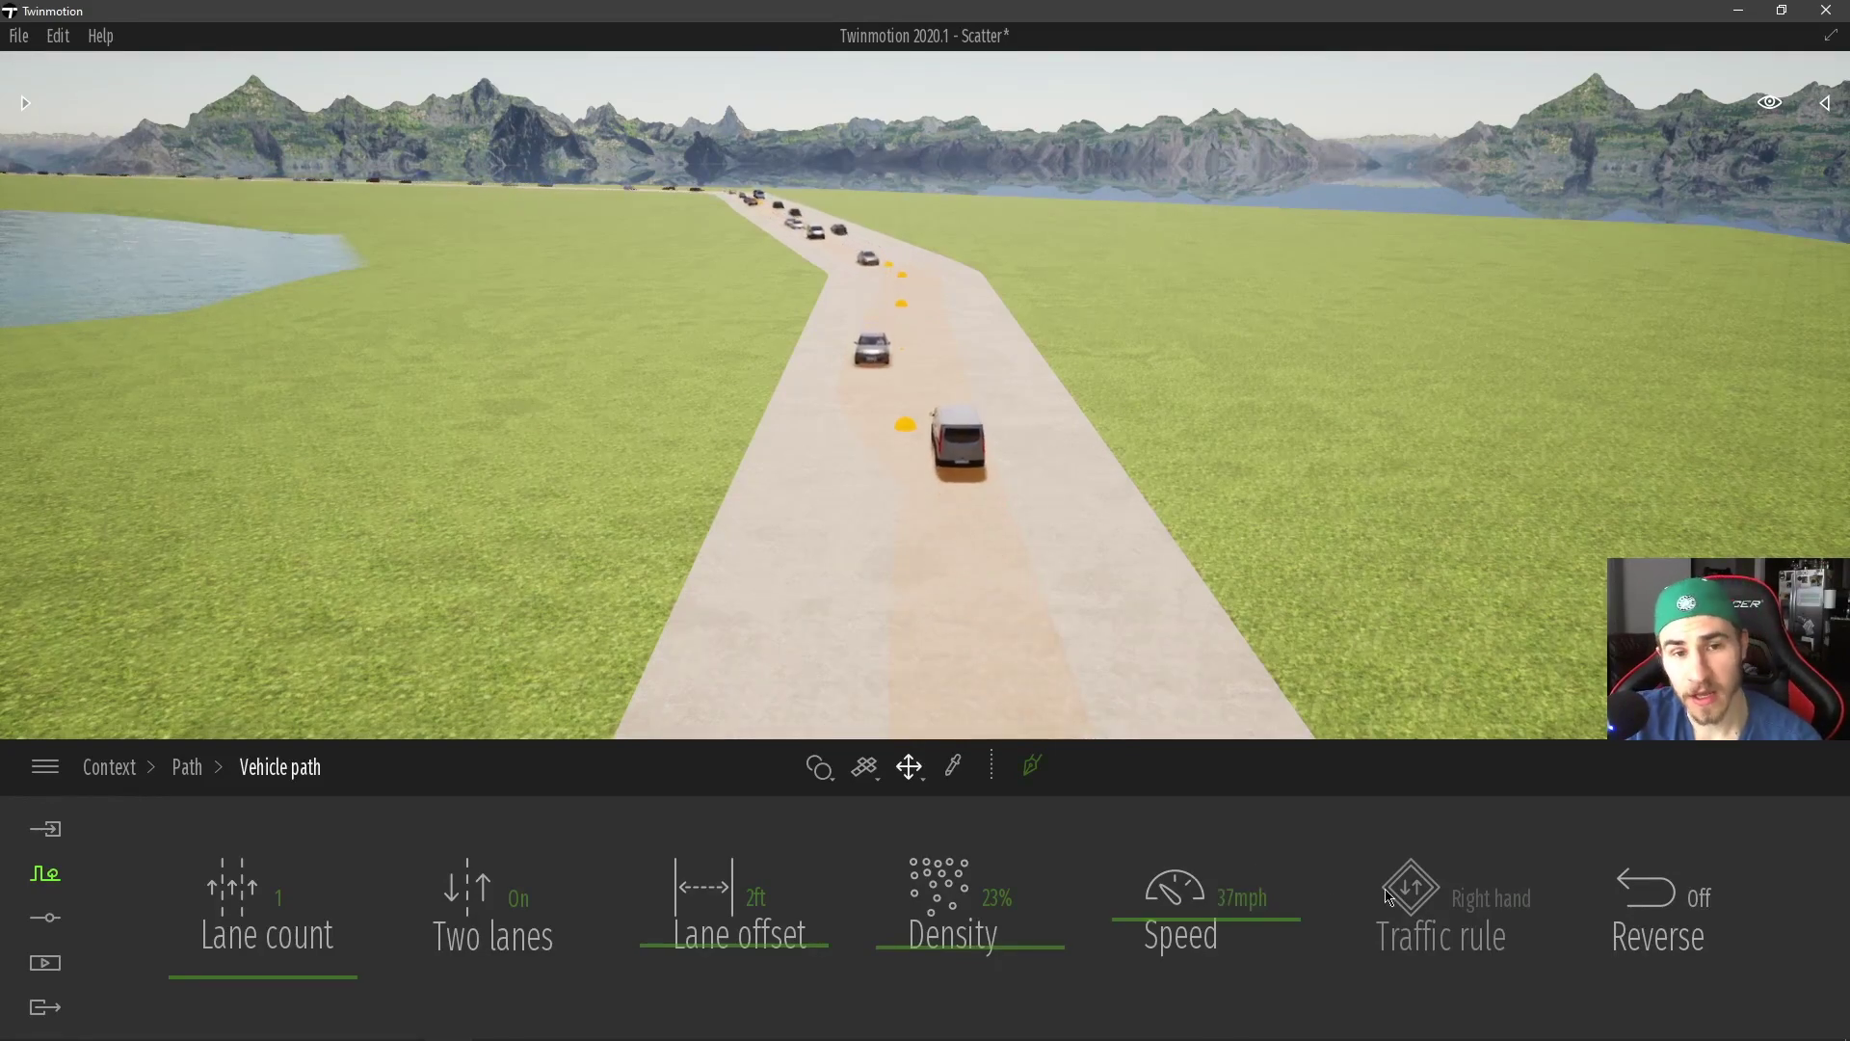
{"action": "left_click_drag", "start_coordinate": [1185, 924], "coordinate": [1199, 881]}
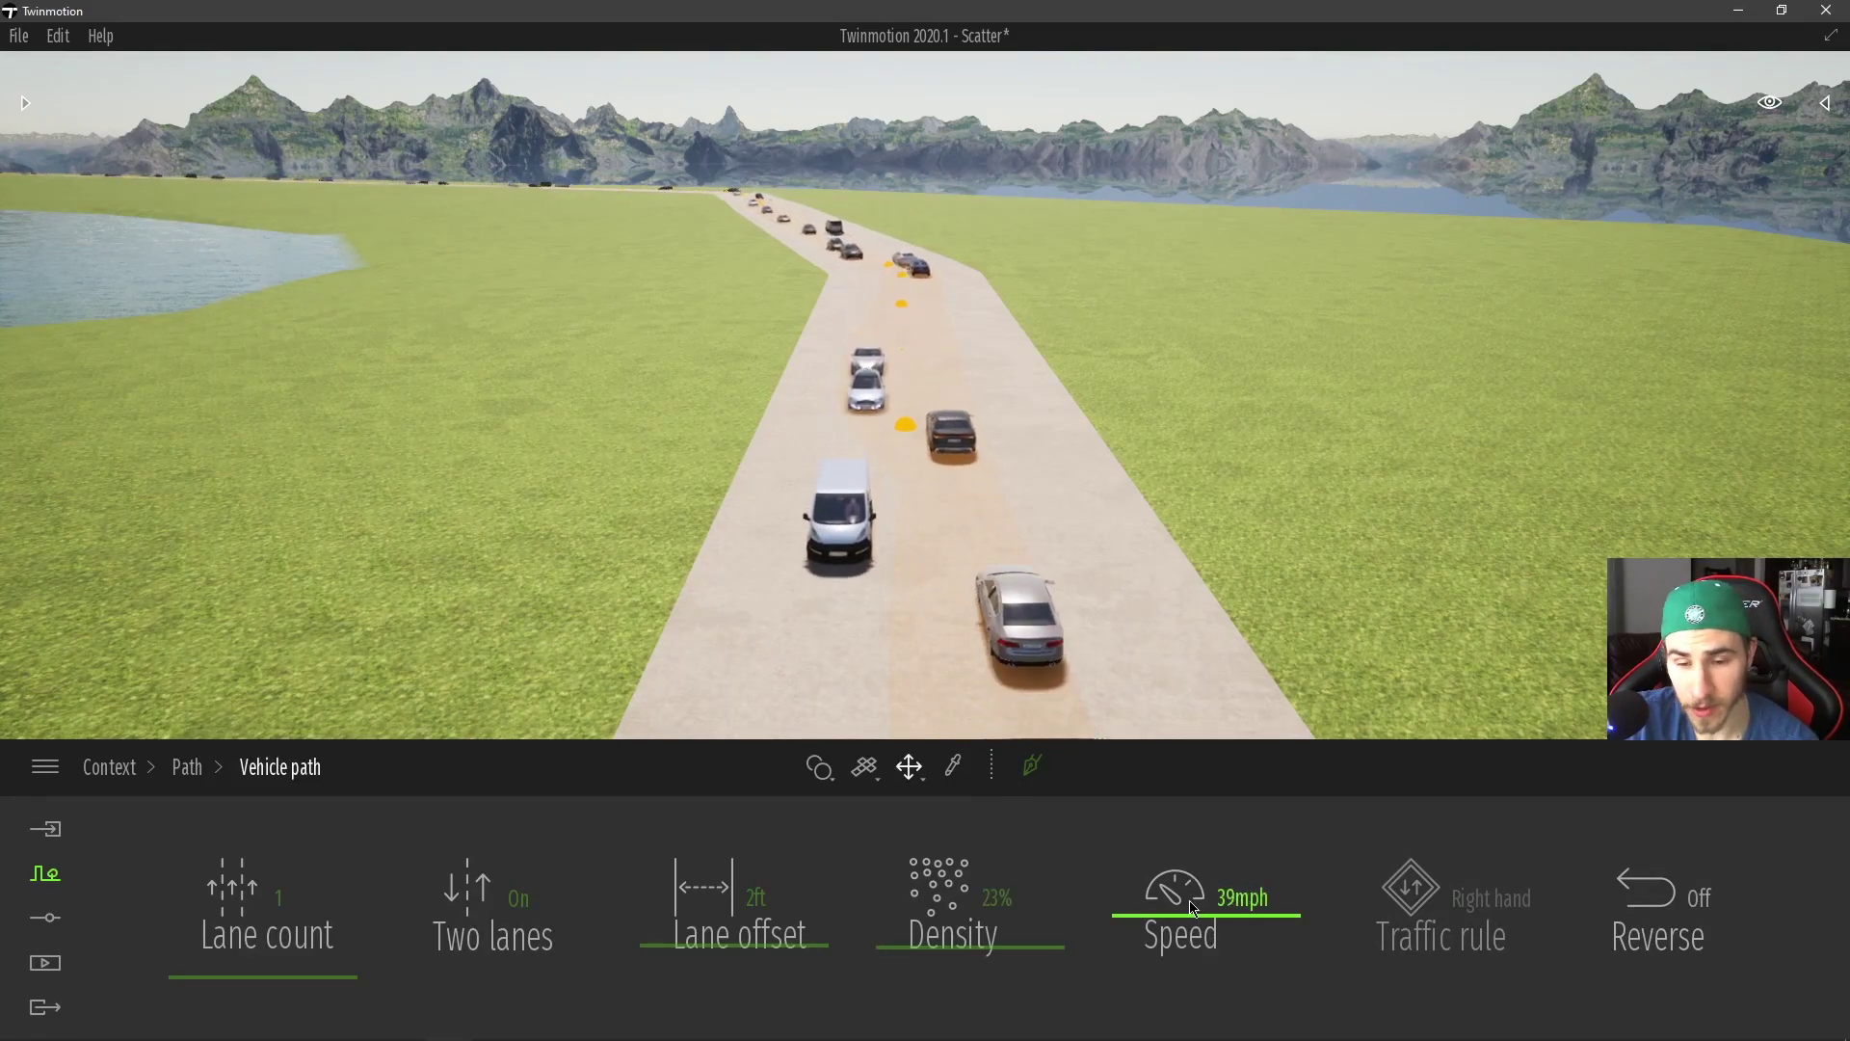
{"action": "left_click_drag", "start_coordinate": [1191, 907], "coordinate": [1222, 899]}
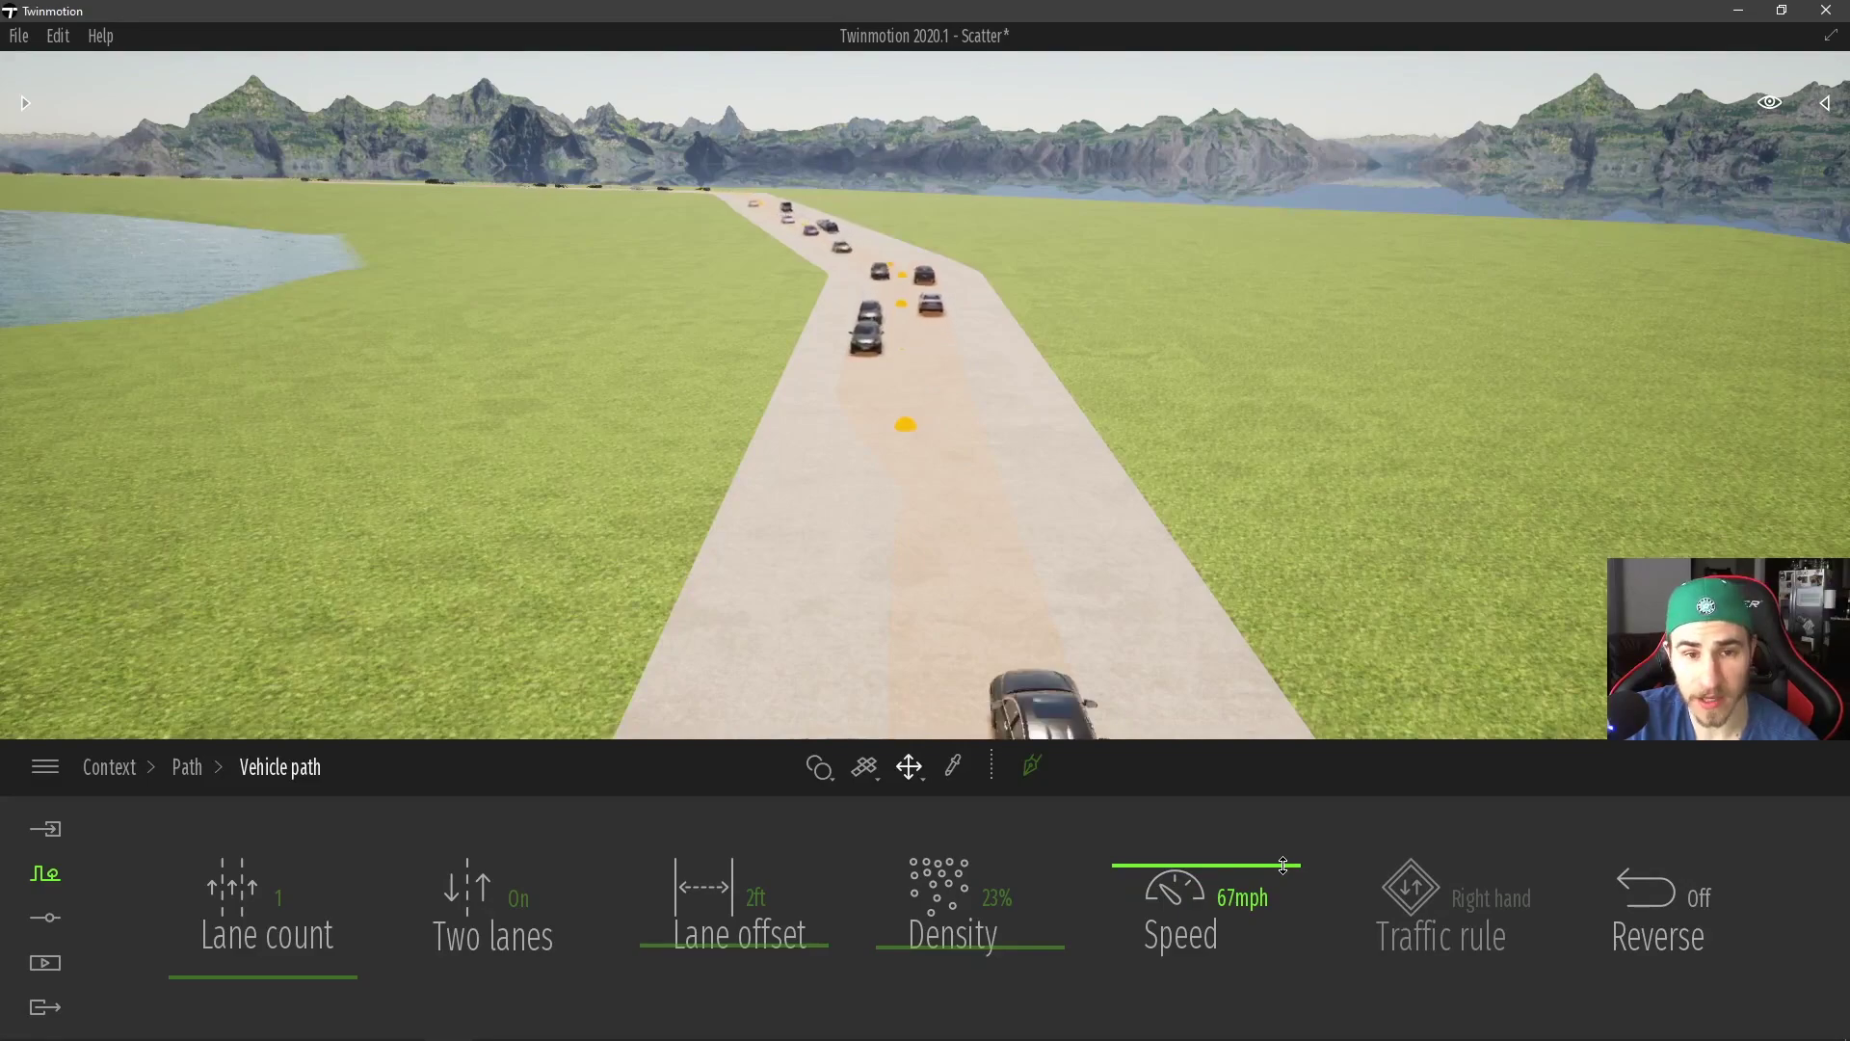
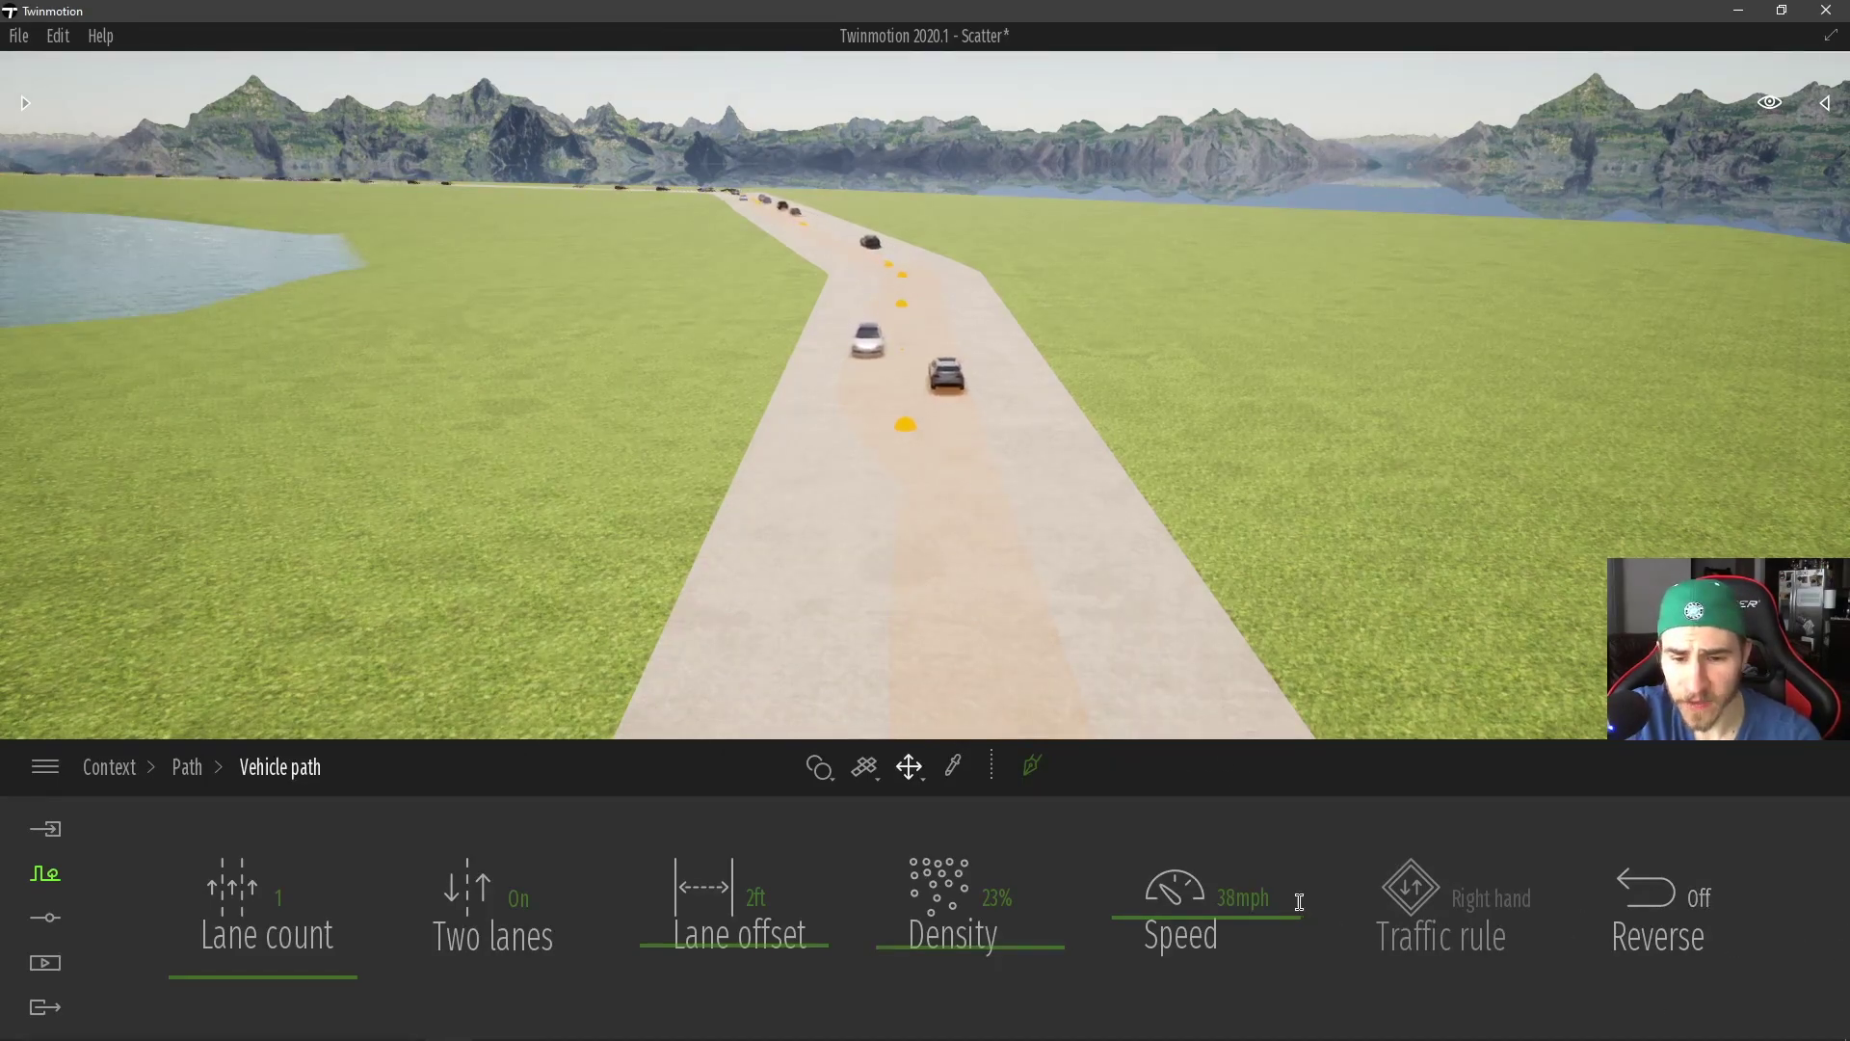
- Toggle Reverse on the vehicle path to compare the traffic directions, leaving it off
{"action": "left_click", "coordinate": [1658, 914]}
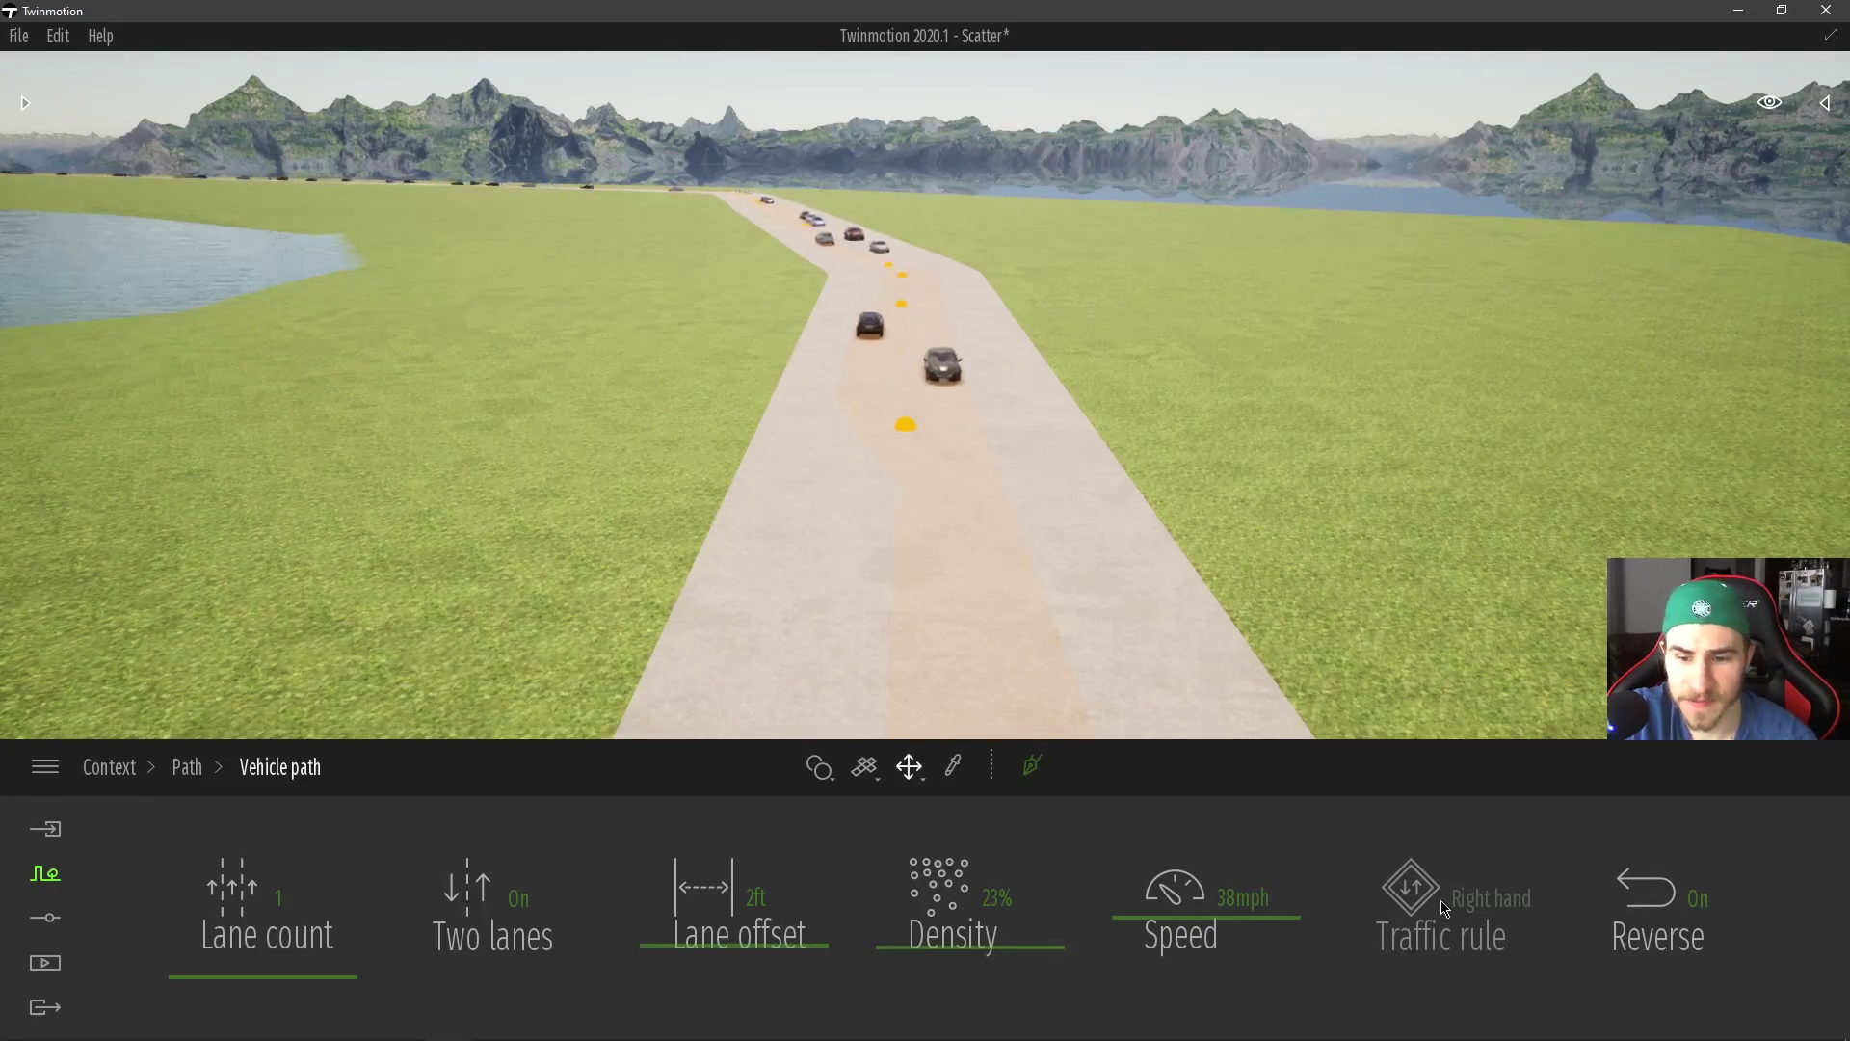
{"action": "right_click_drag", "start_coordinate": [933, 598], "coordinate": [1561, 641]}
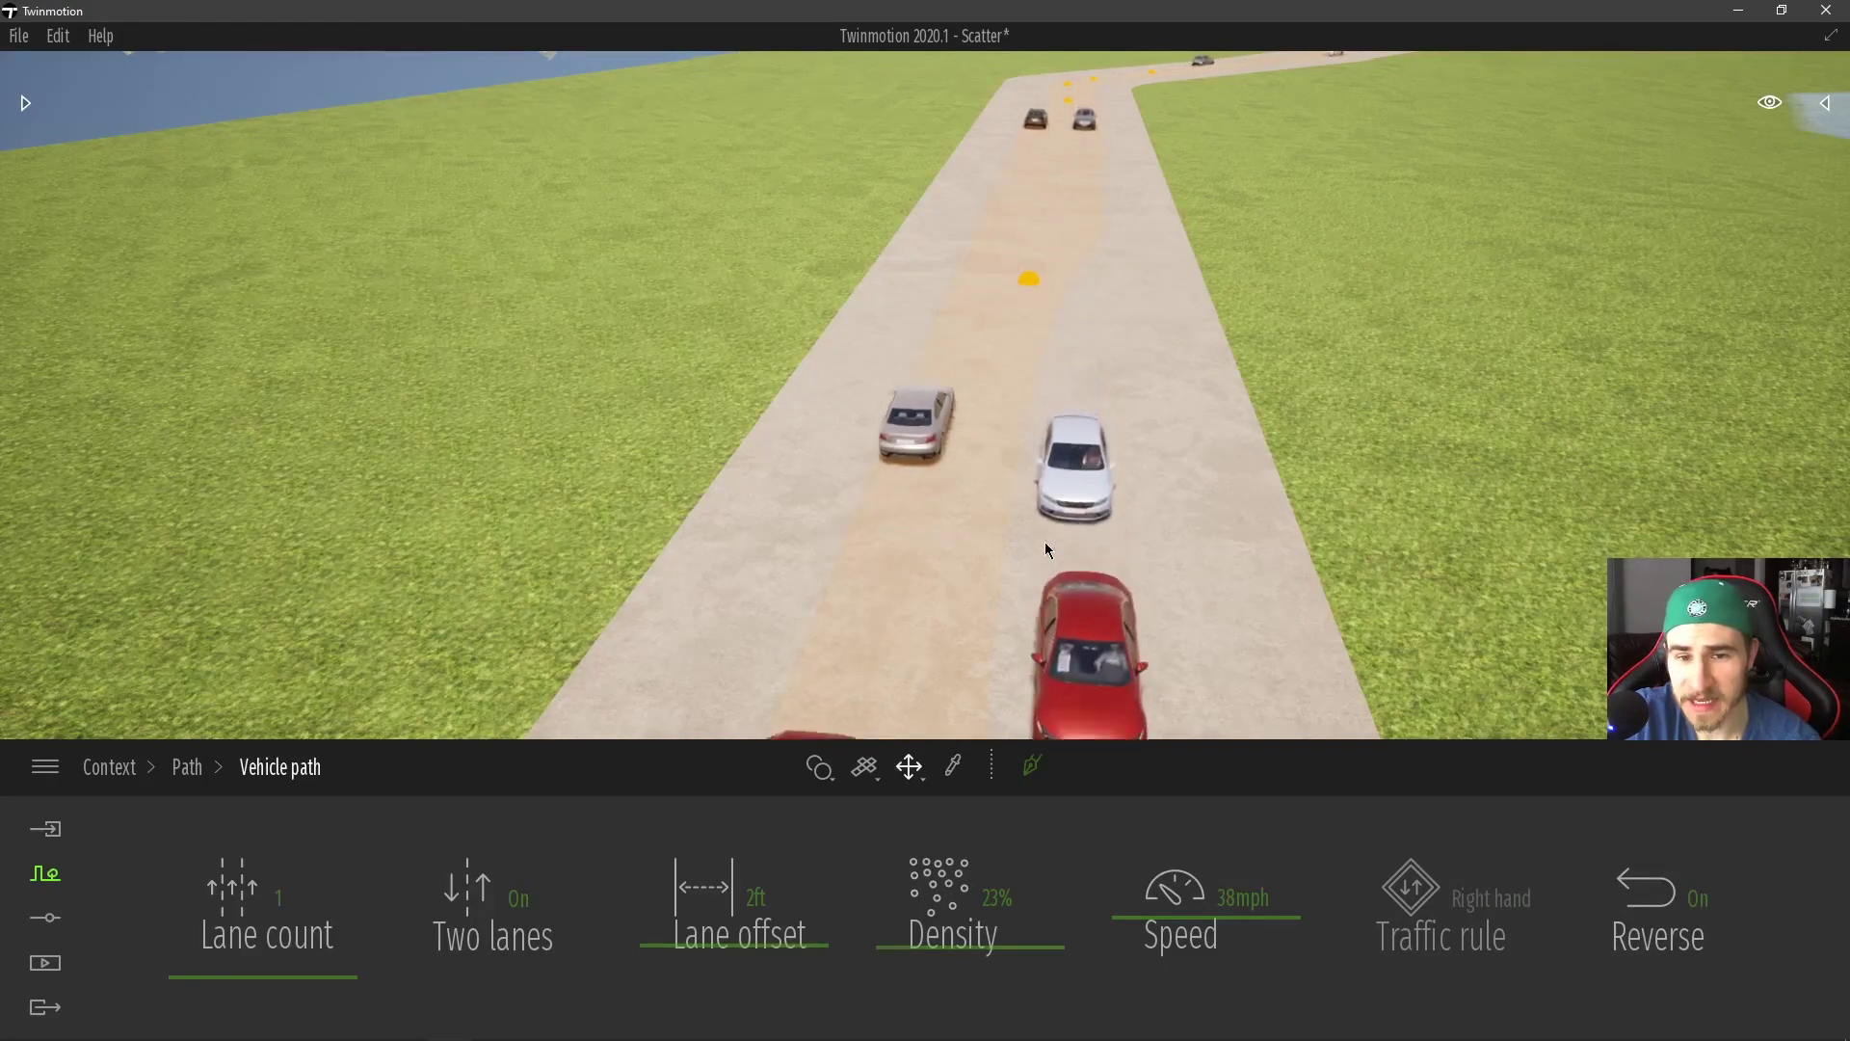
{"action": "right_click_drag", "start_coordinate": [939, 599], "coordinate": [1010, 580]}
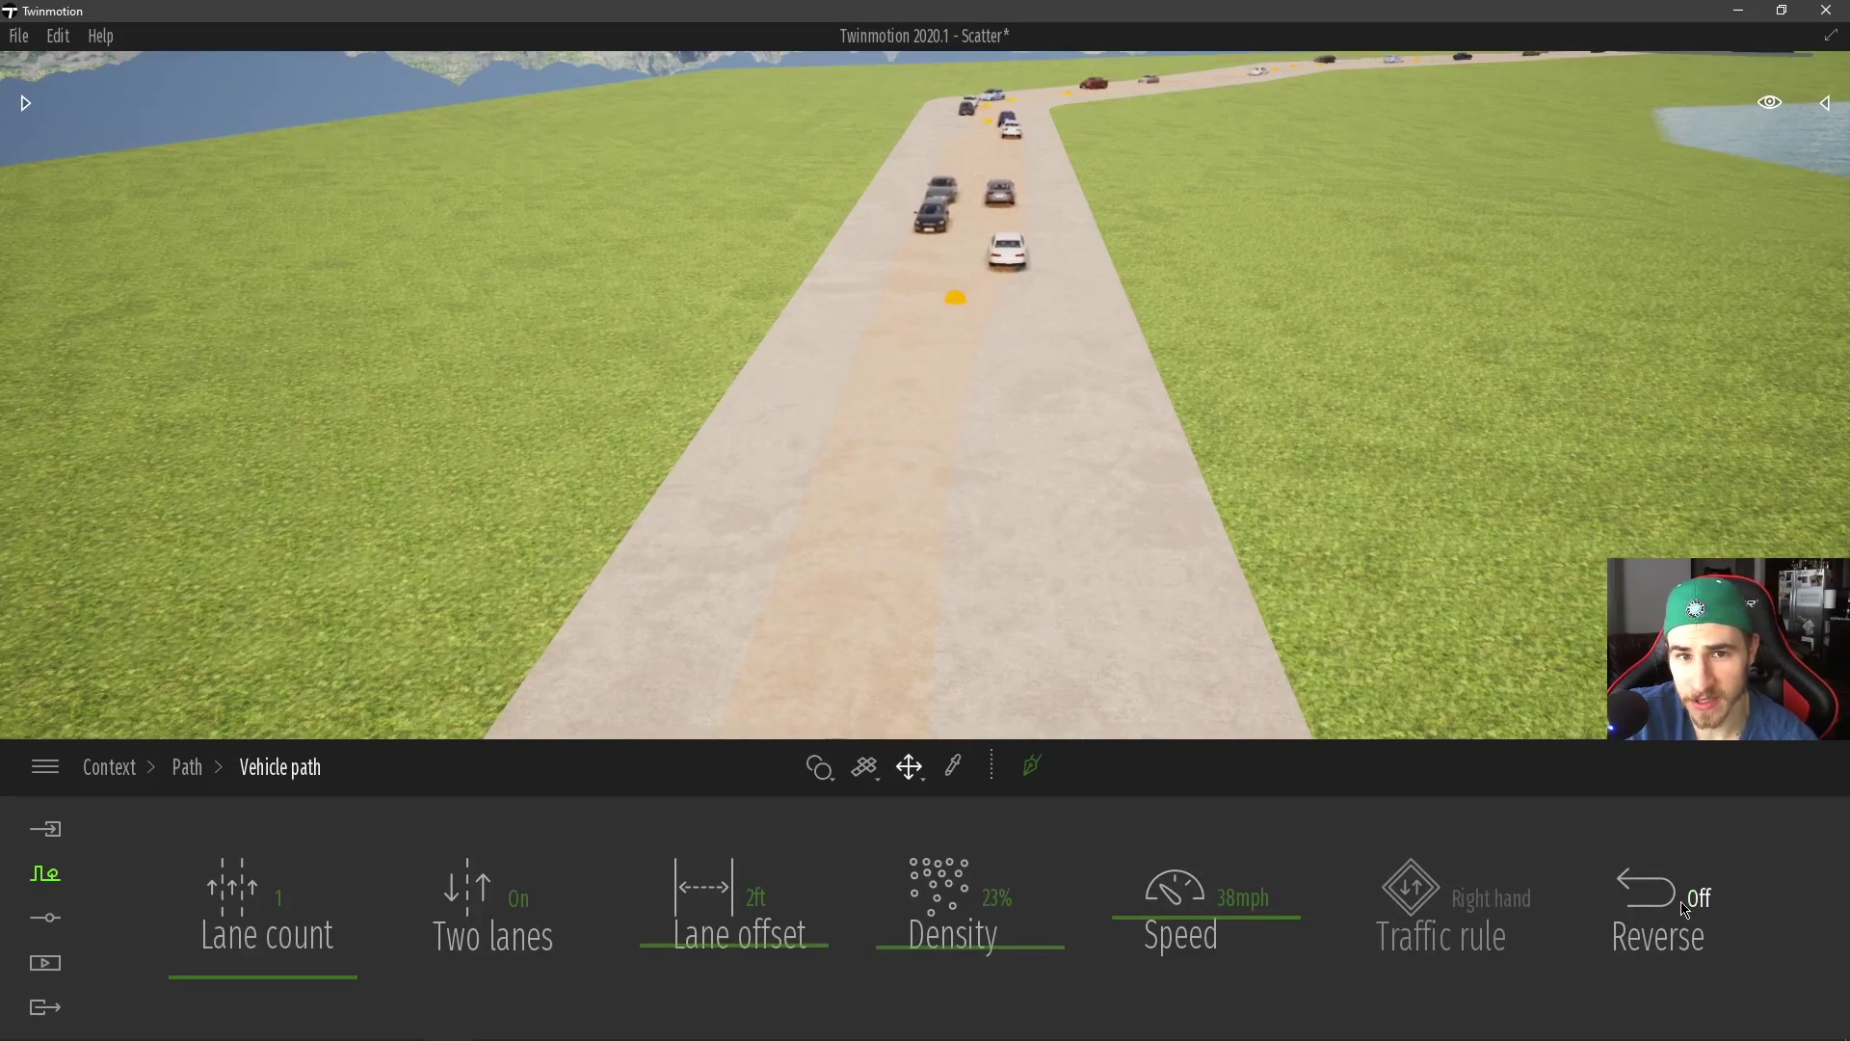
{"action": "left_click", "coordinate": [1684, 910]}
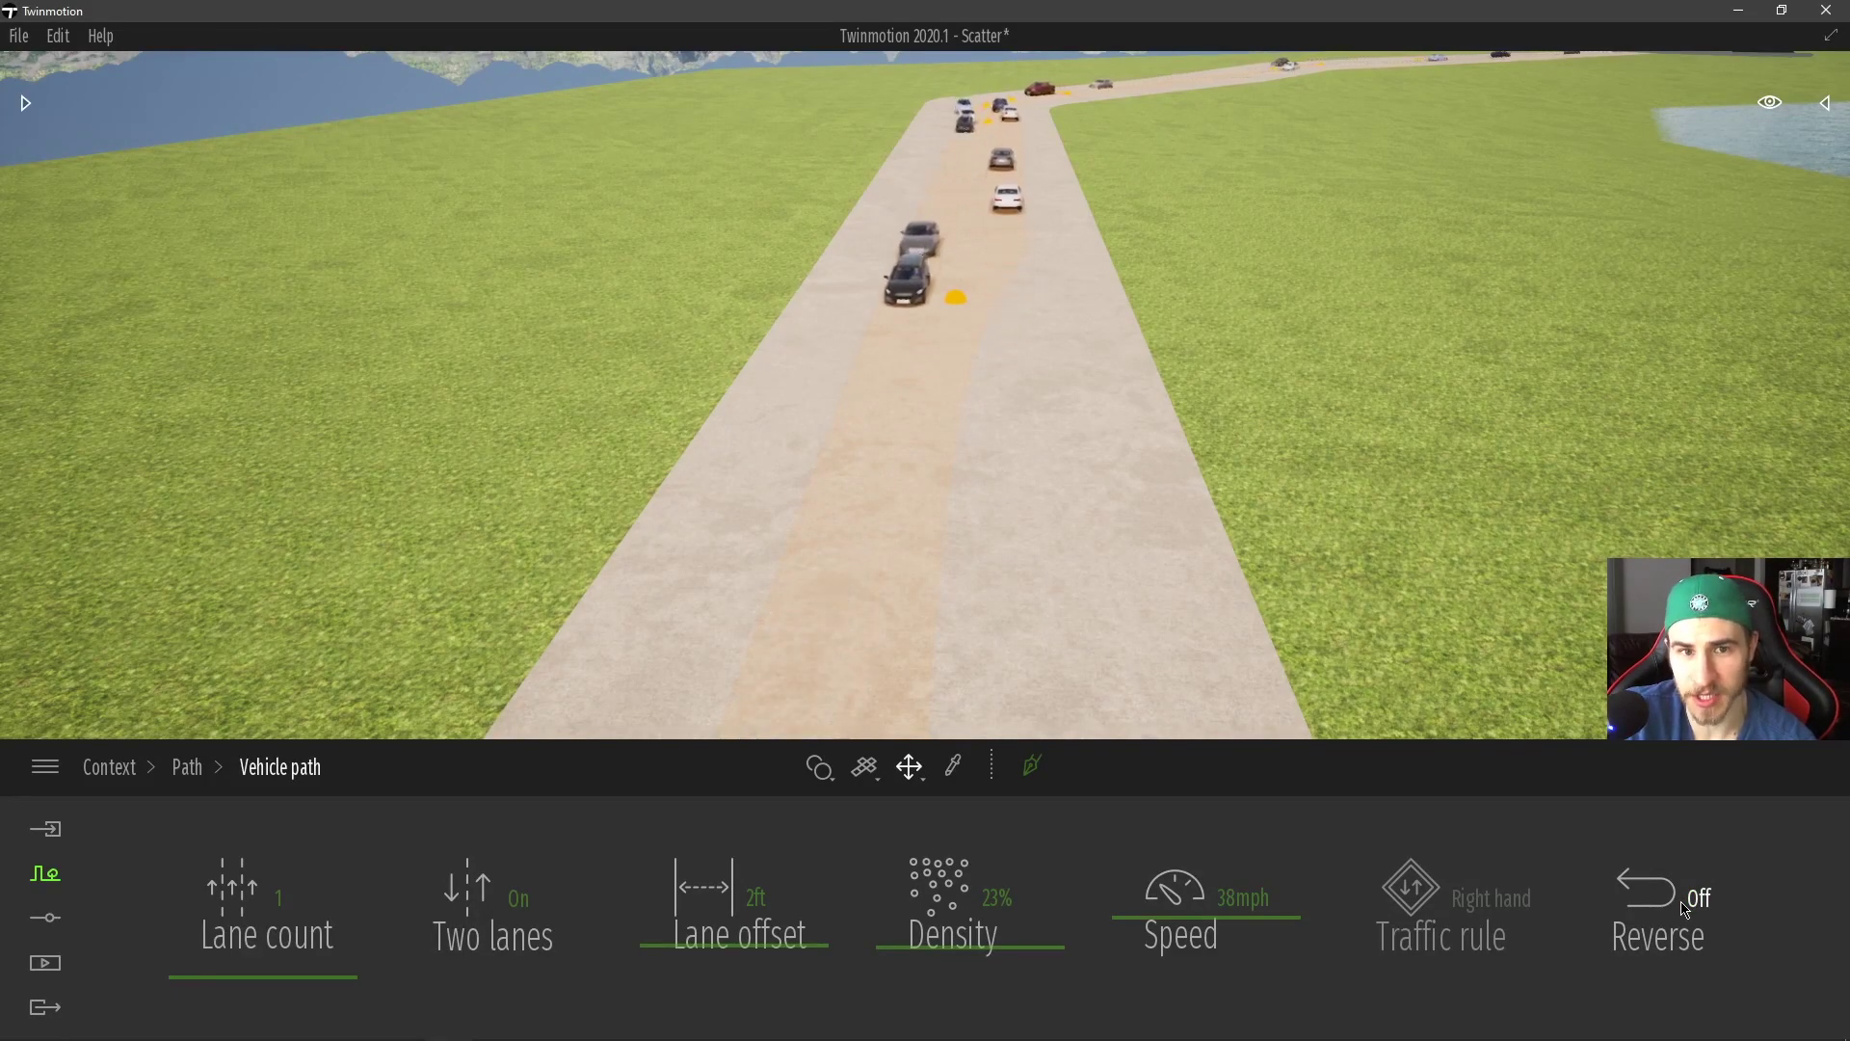
{"action": "left_click", "coordinate": [1676, 898]}
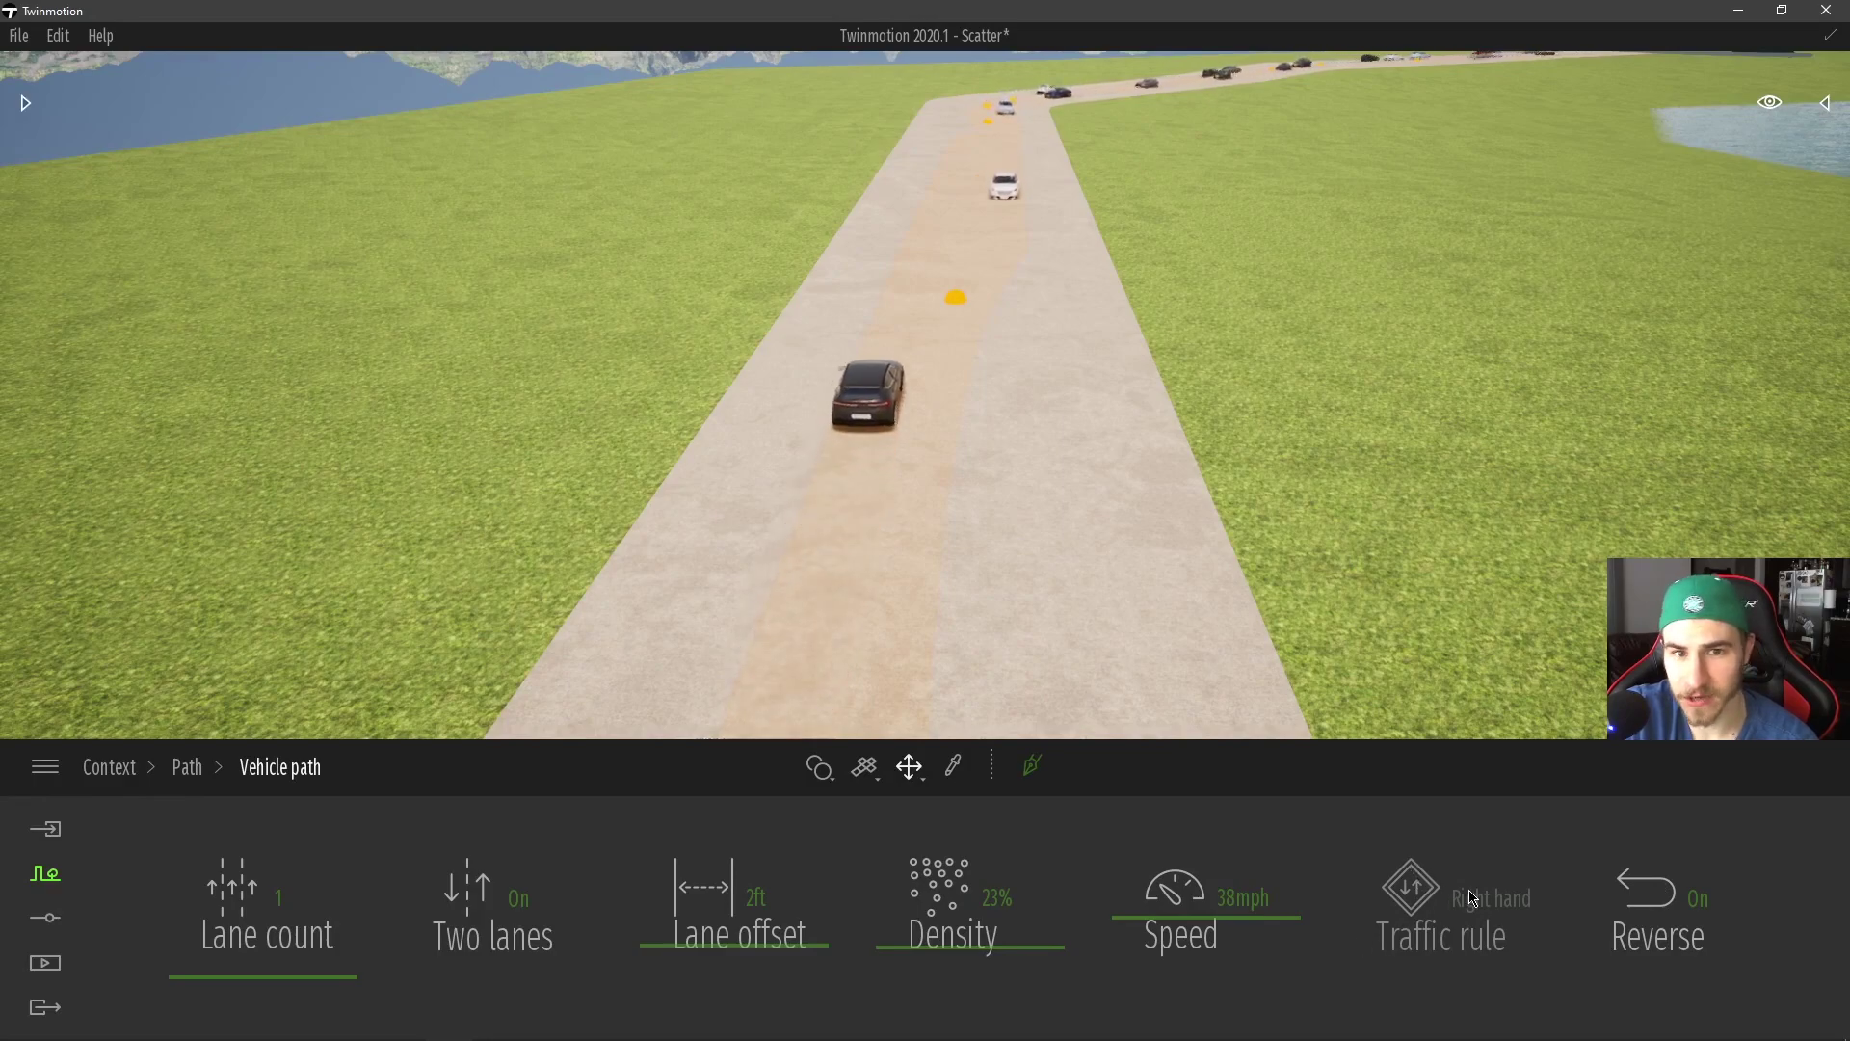
{"action": "left_click", "coordinate": [1680, 940]}
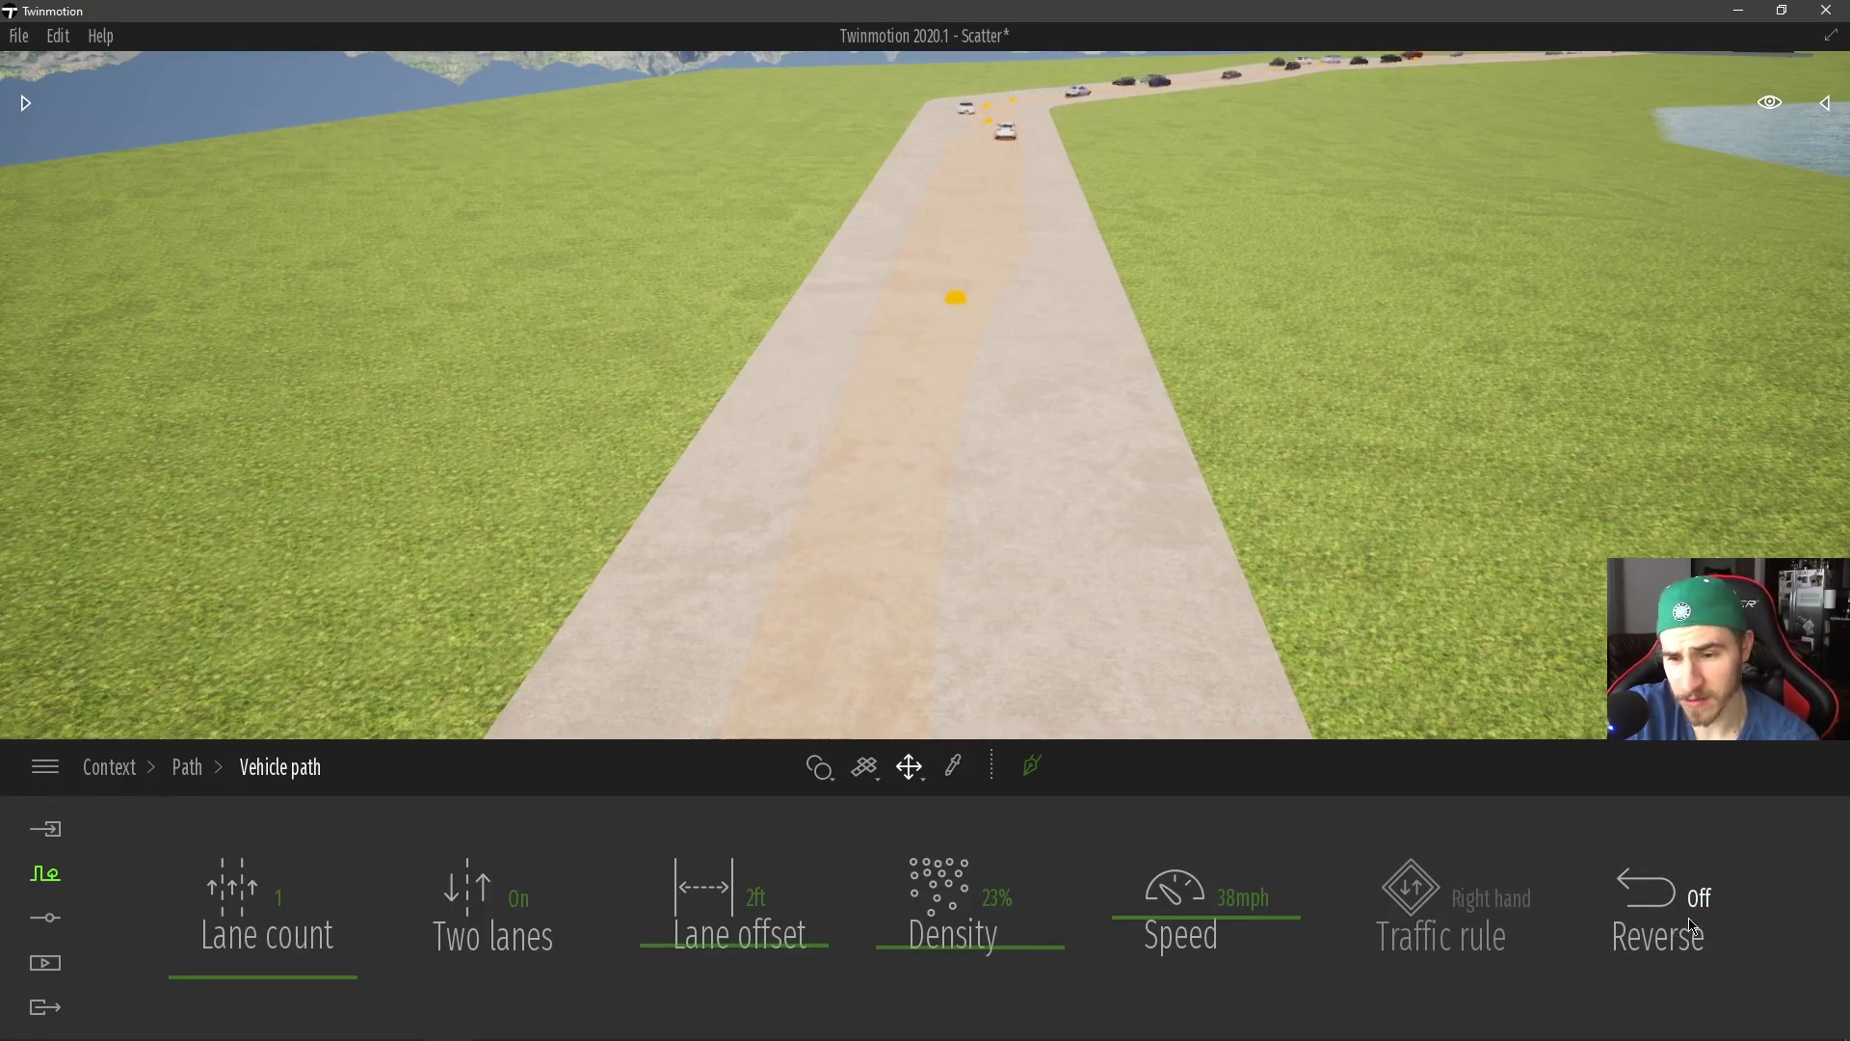
{"action": "left_click", "coordinate": [1652, 905]}
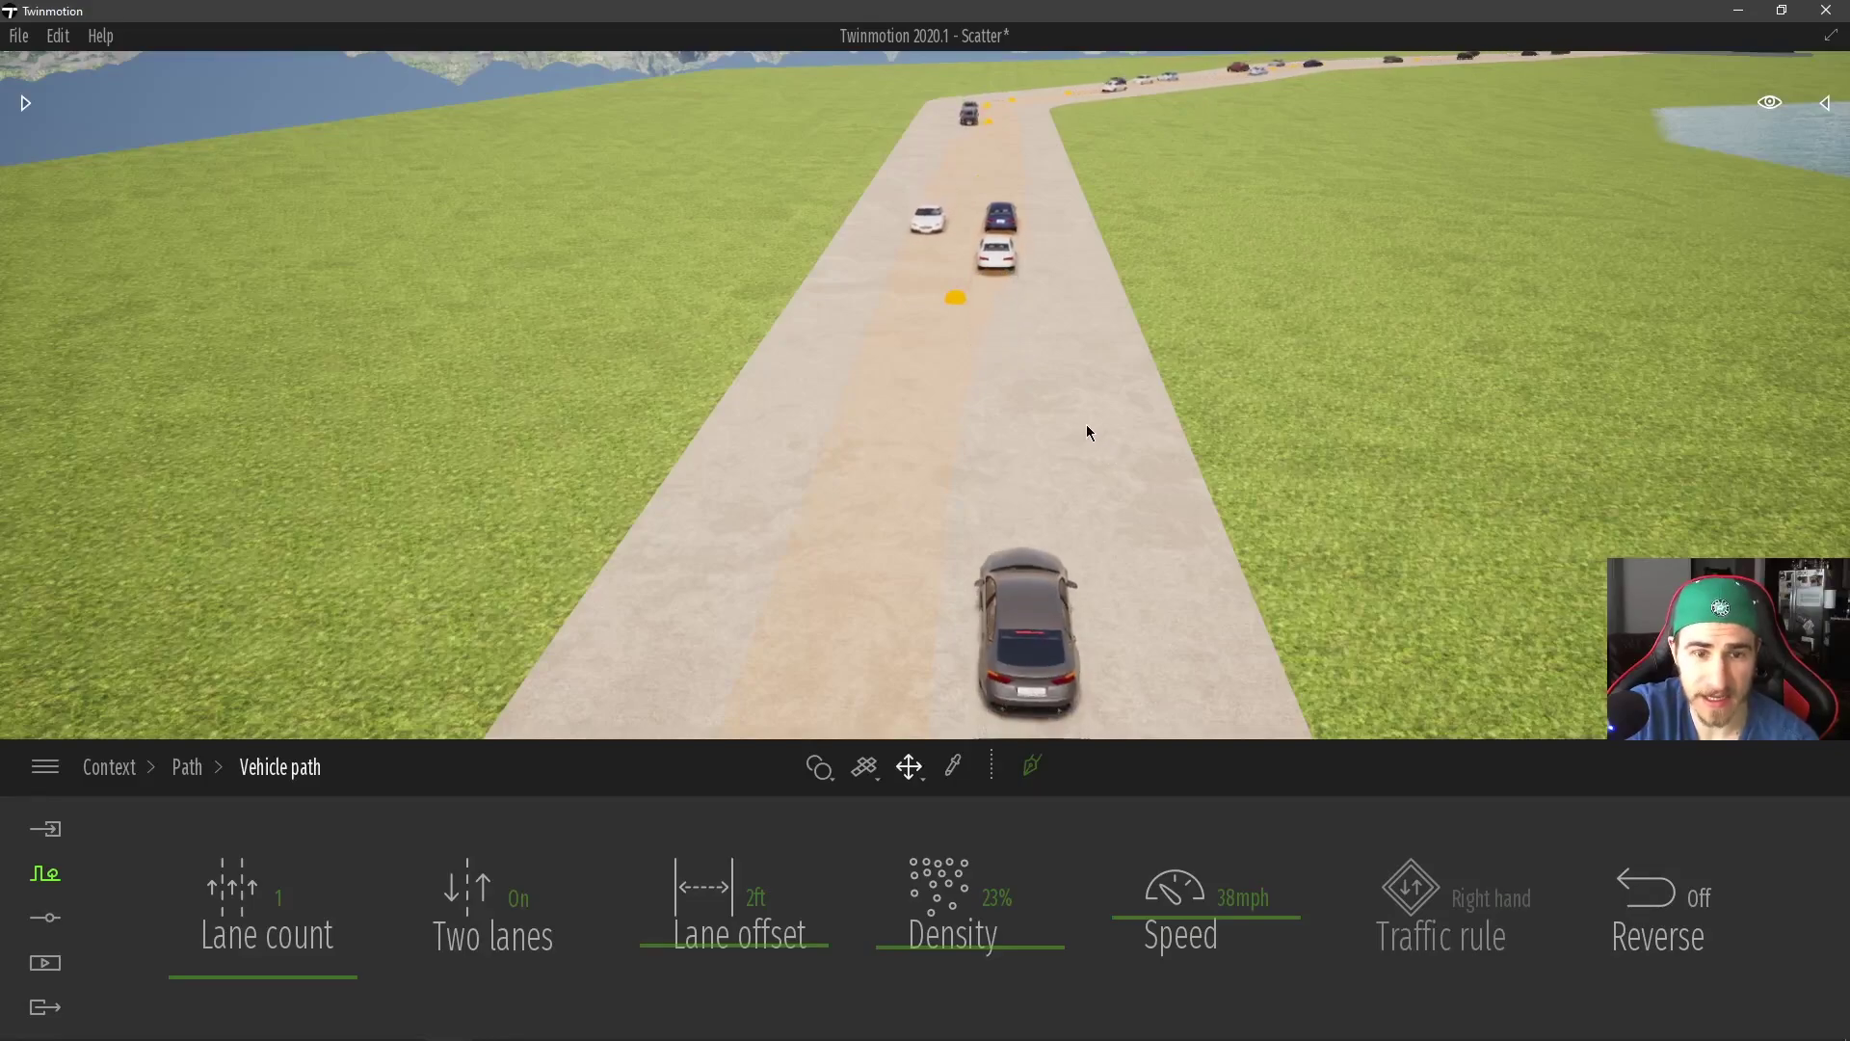
- Set the vehicle path's lane count to 2 and its lane offset to 0 ft
{"action": "left_click", "coordinate": [323, 939]}
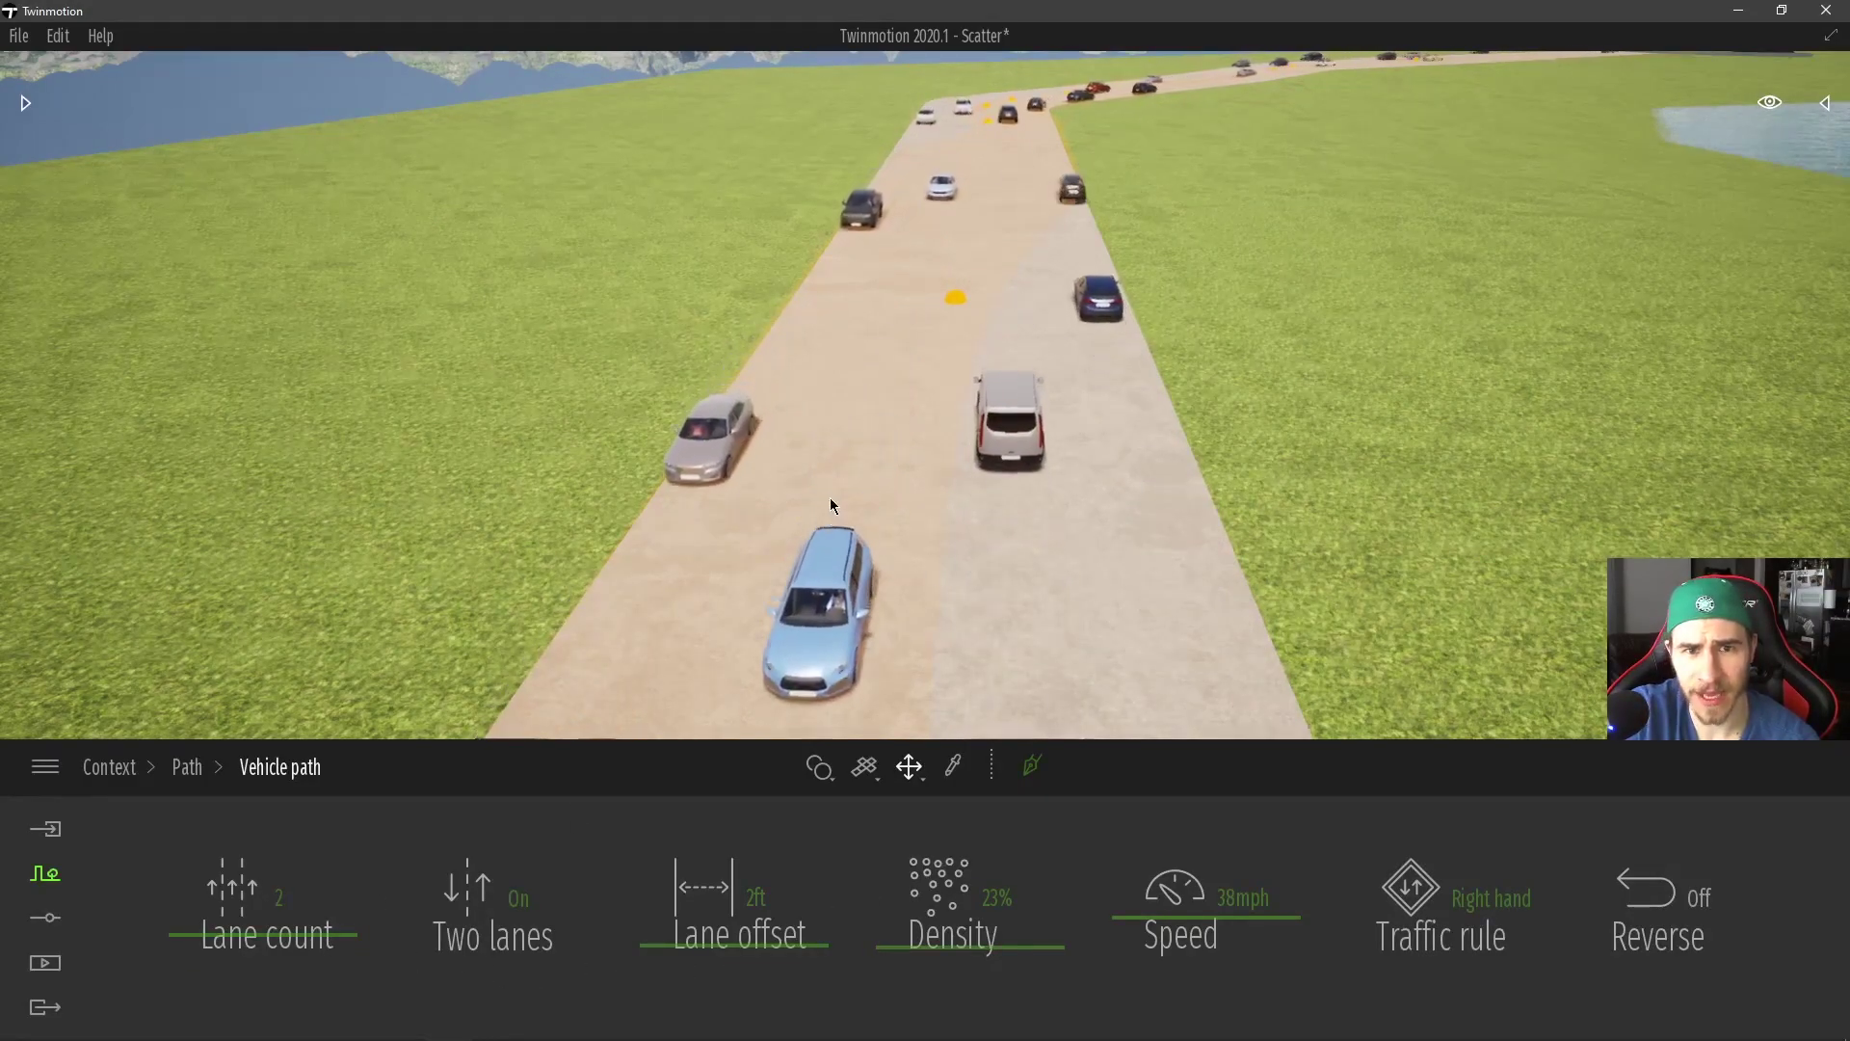
{"action": "left_click_drag", "start_coordinate": [727, 978], "coordinate": [753, 1036]}
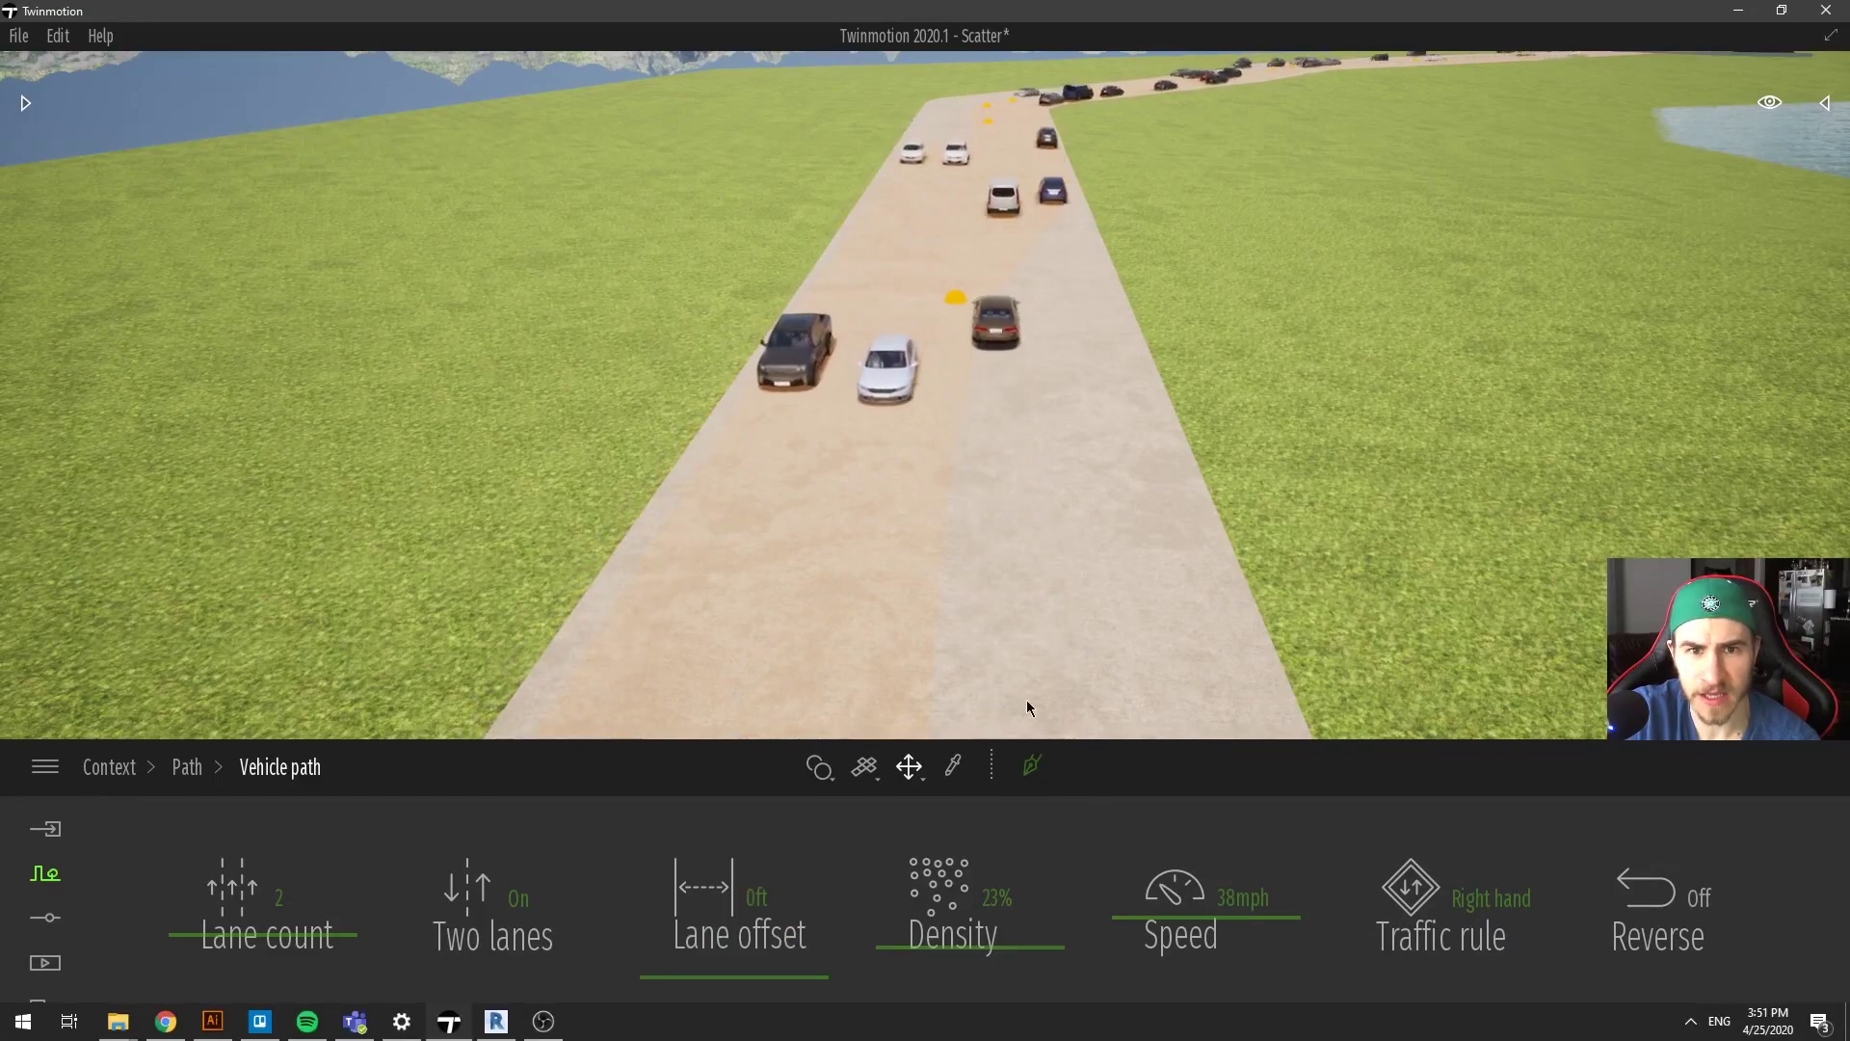
- Inspect the traffic at the bend and raise the vehicle path's density to 52%
{"action": "right_click_drag", "start_coordinate": [1060, 470], "coordinate": [1274, 366]}
{"action": "key", "text": "w"}
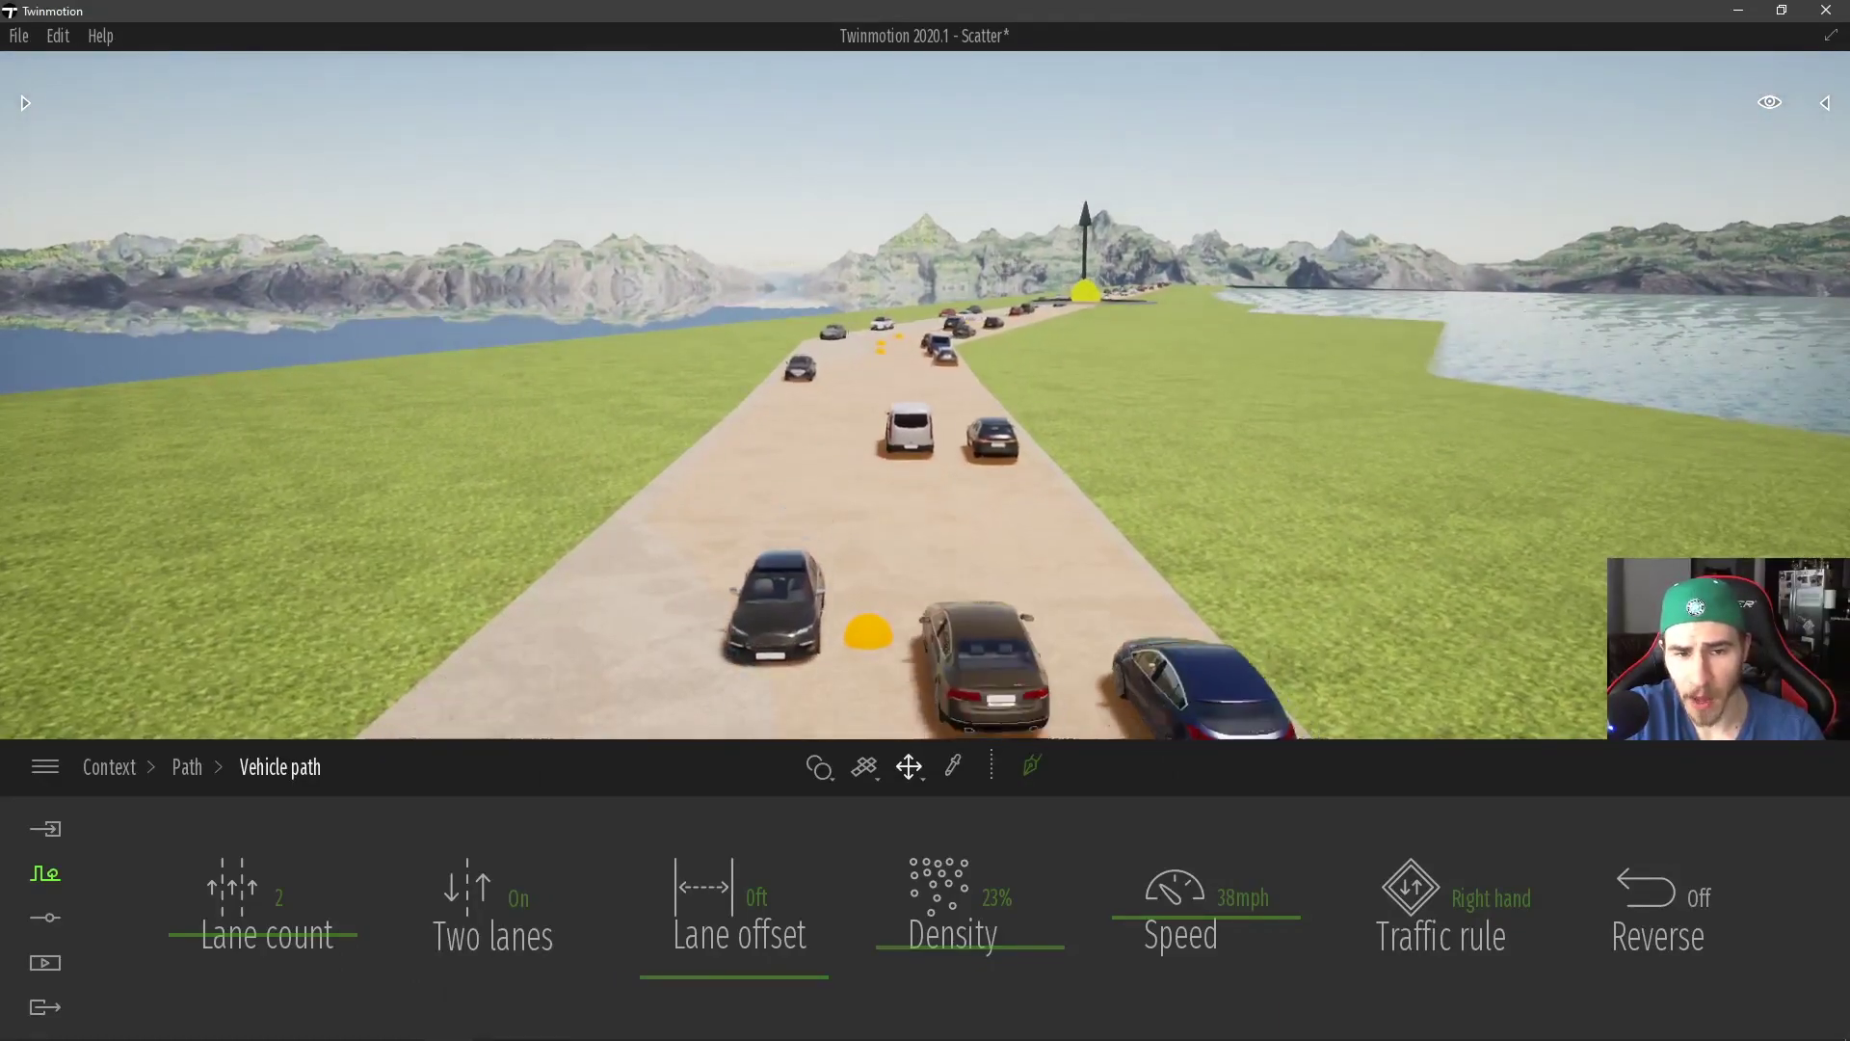
{"action": "right_click_drag", "start_coordinate": [903, 383], "coordinate": [907, 499]}
{"action": "key", "text": "s"}
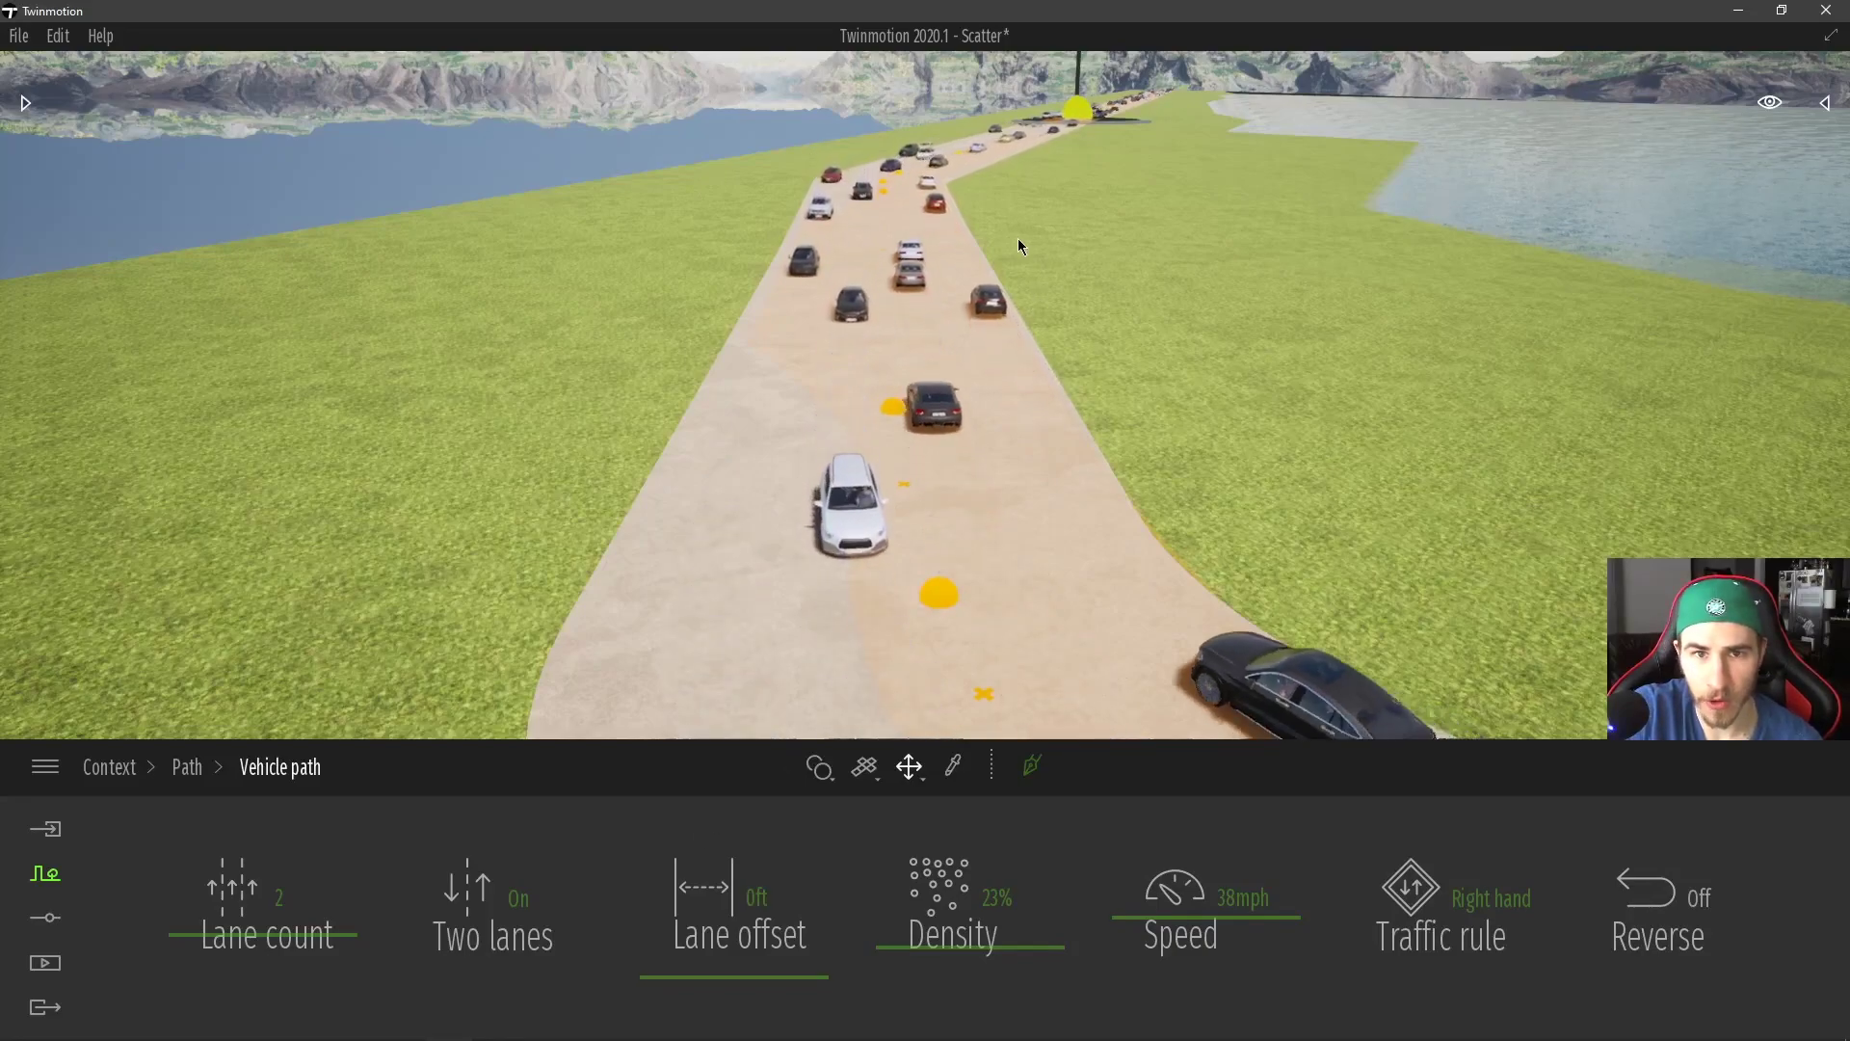
{"action": "left_click_drag", "start_coordinate": [1008, 930], "coordinate": [1009, 906]}
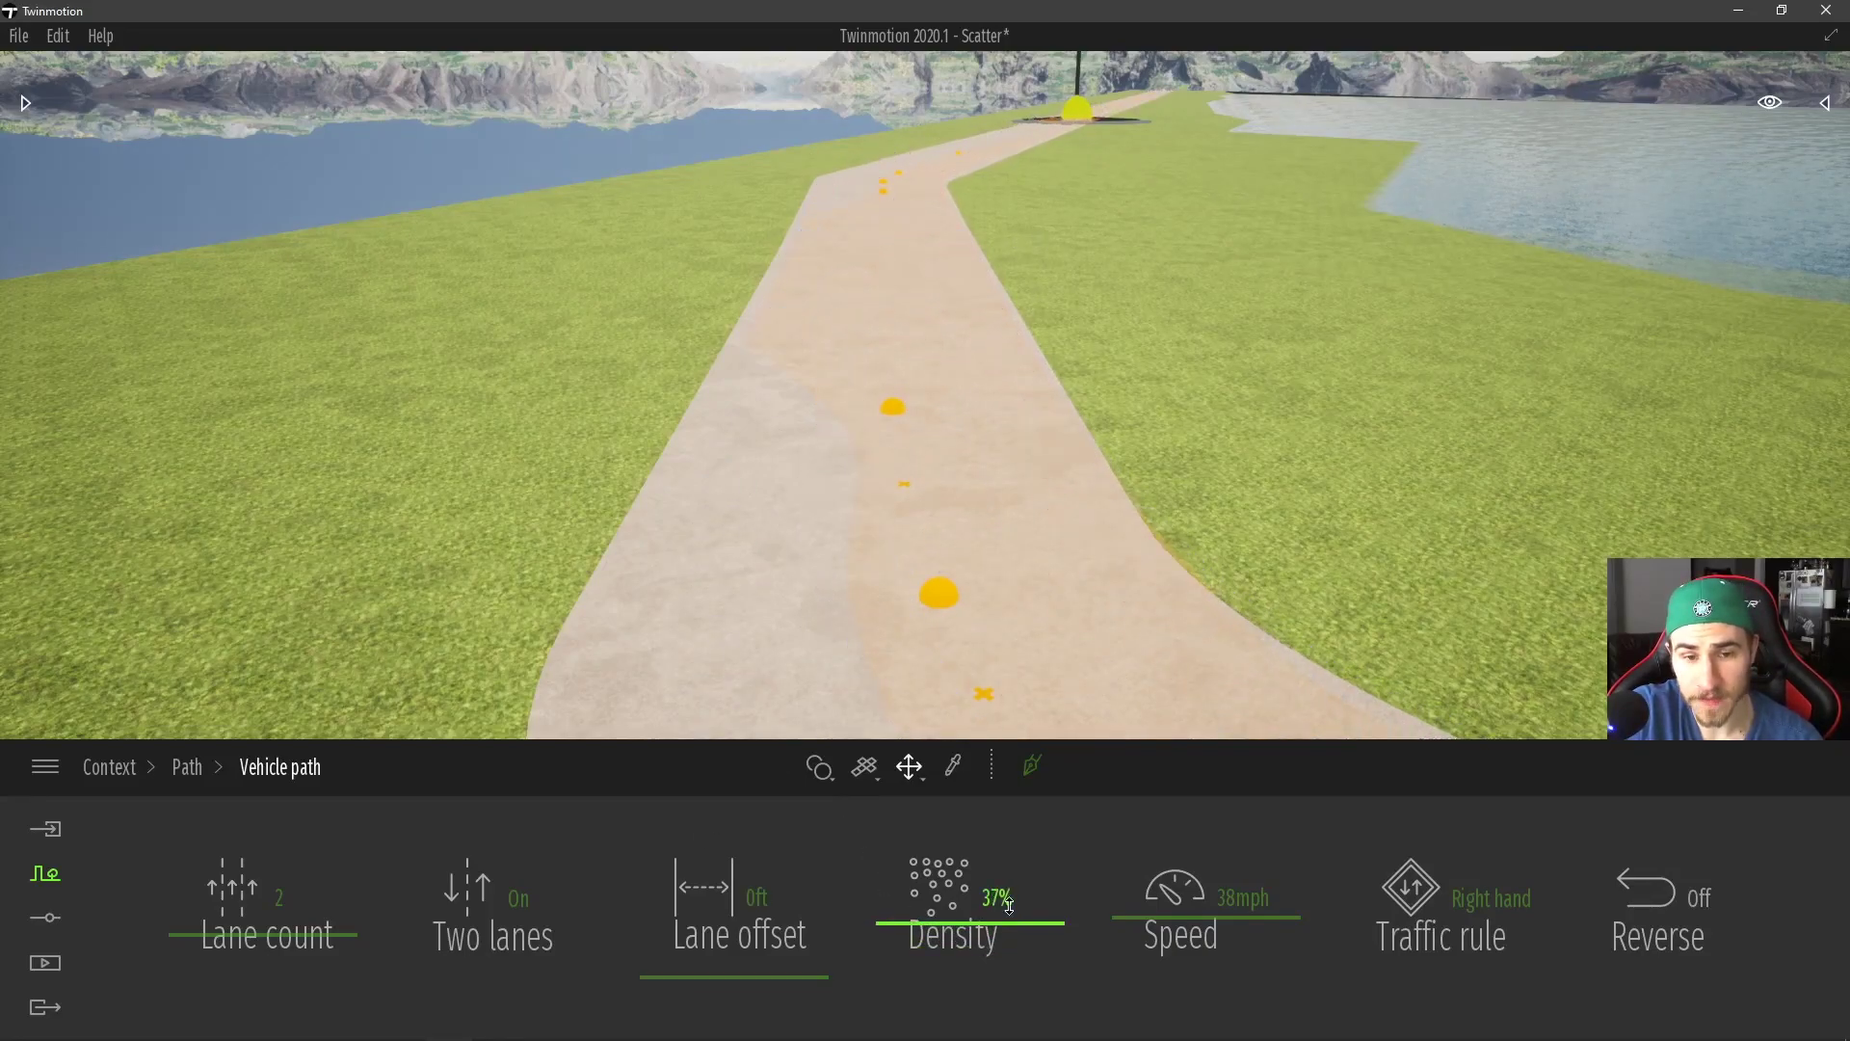
- Raise the vehicle path's distant control point above the road, deselect the path, and inspect the traffic over the raised section
{"action": "right_click_drag", "start_coordinate": [1014, 478], "coordinate": [1425, 418]}
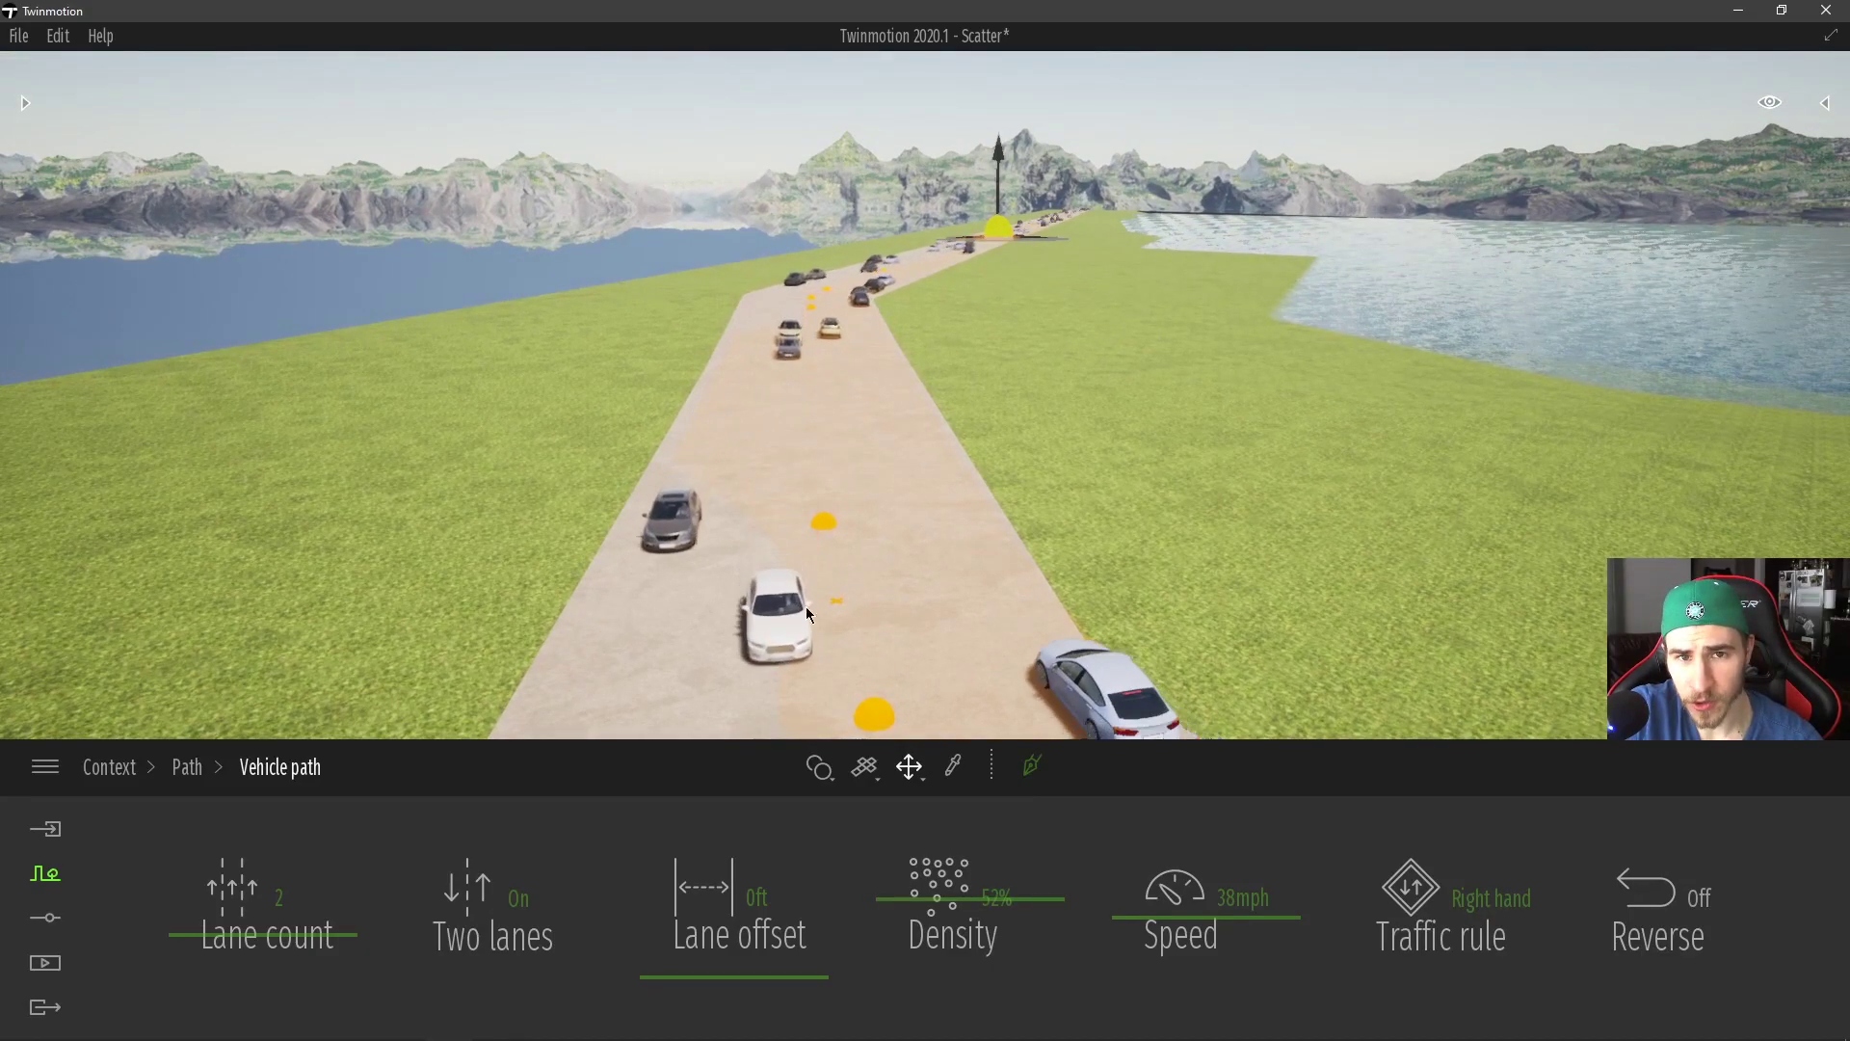
{"action": "left_click_drag", "start_coordinate": [998, 149], "coordinate": [998, 97]}
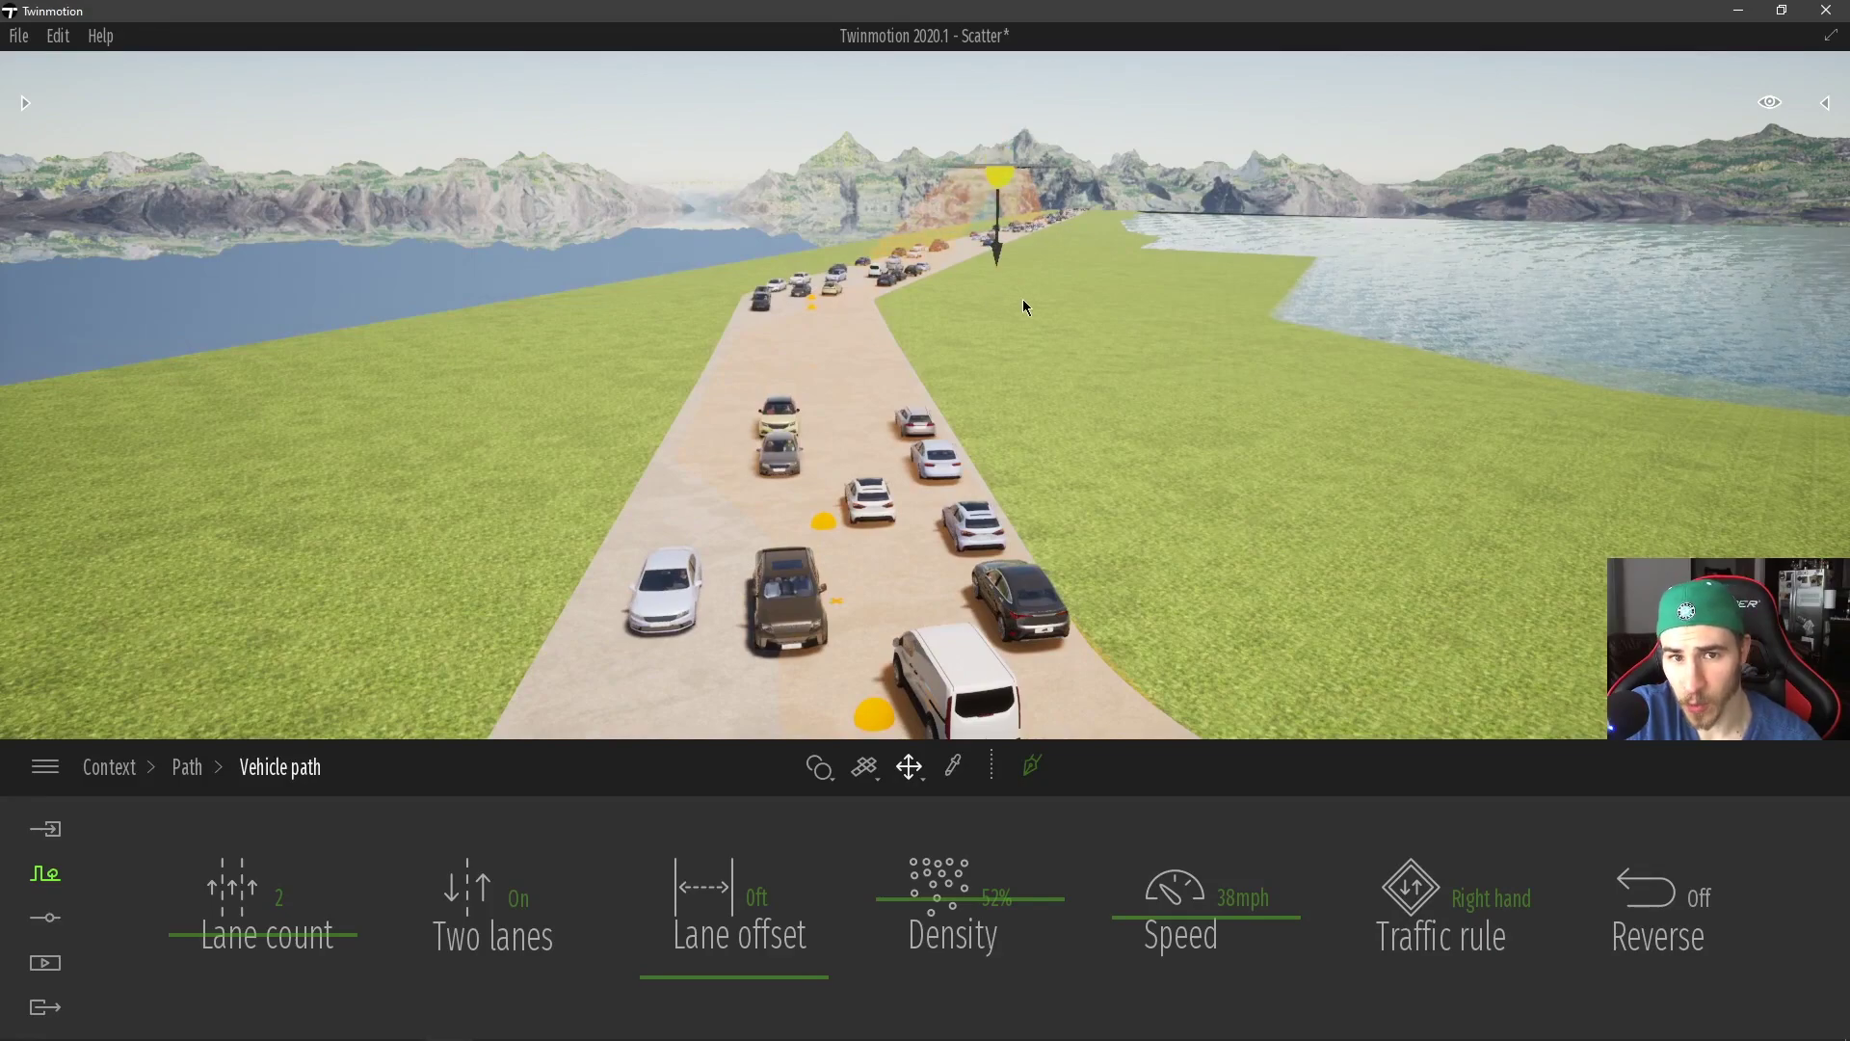
{"action": "left_click", "coordinate": [1256, 124]}
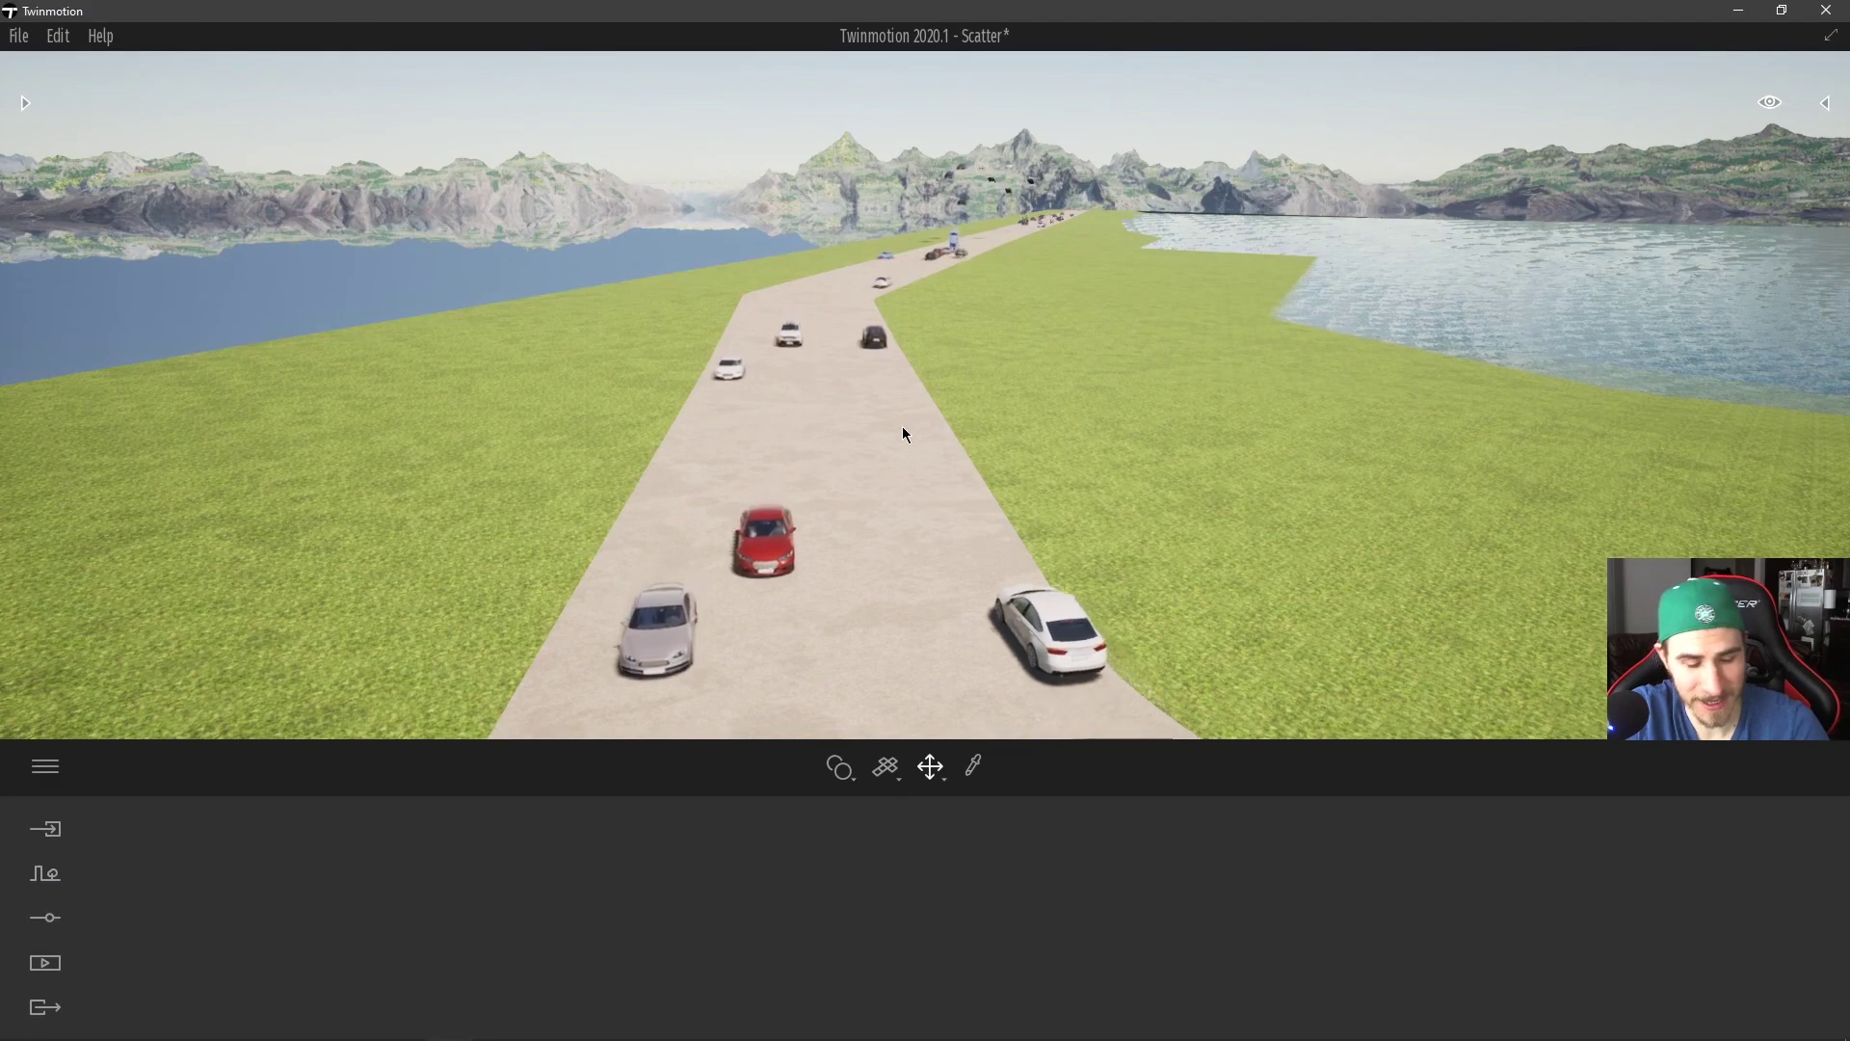
{"action": "right_click_drag", "start_coordinate": [902, 426], "coordinate": [915, 332]}
{"action": "key", "text": "w"}
{"action": "key", "text": "w"}
{"action": "right_click_drag", "start_coordinate": [880, 482], "coordinate": [846, 400]}
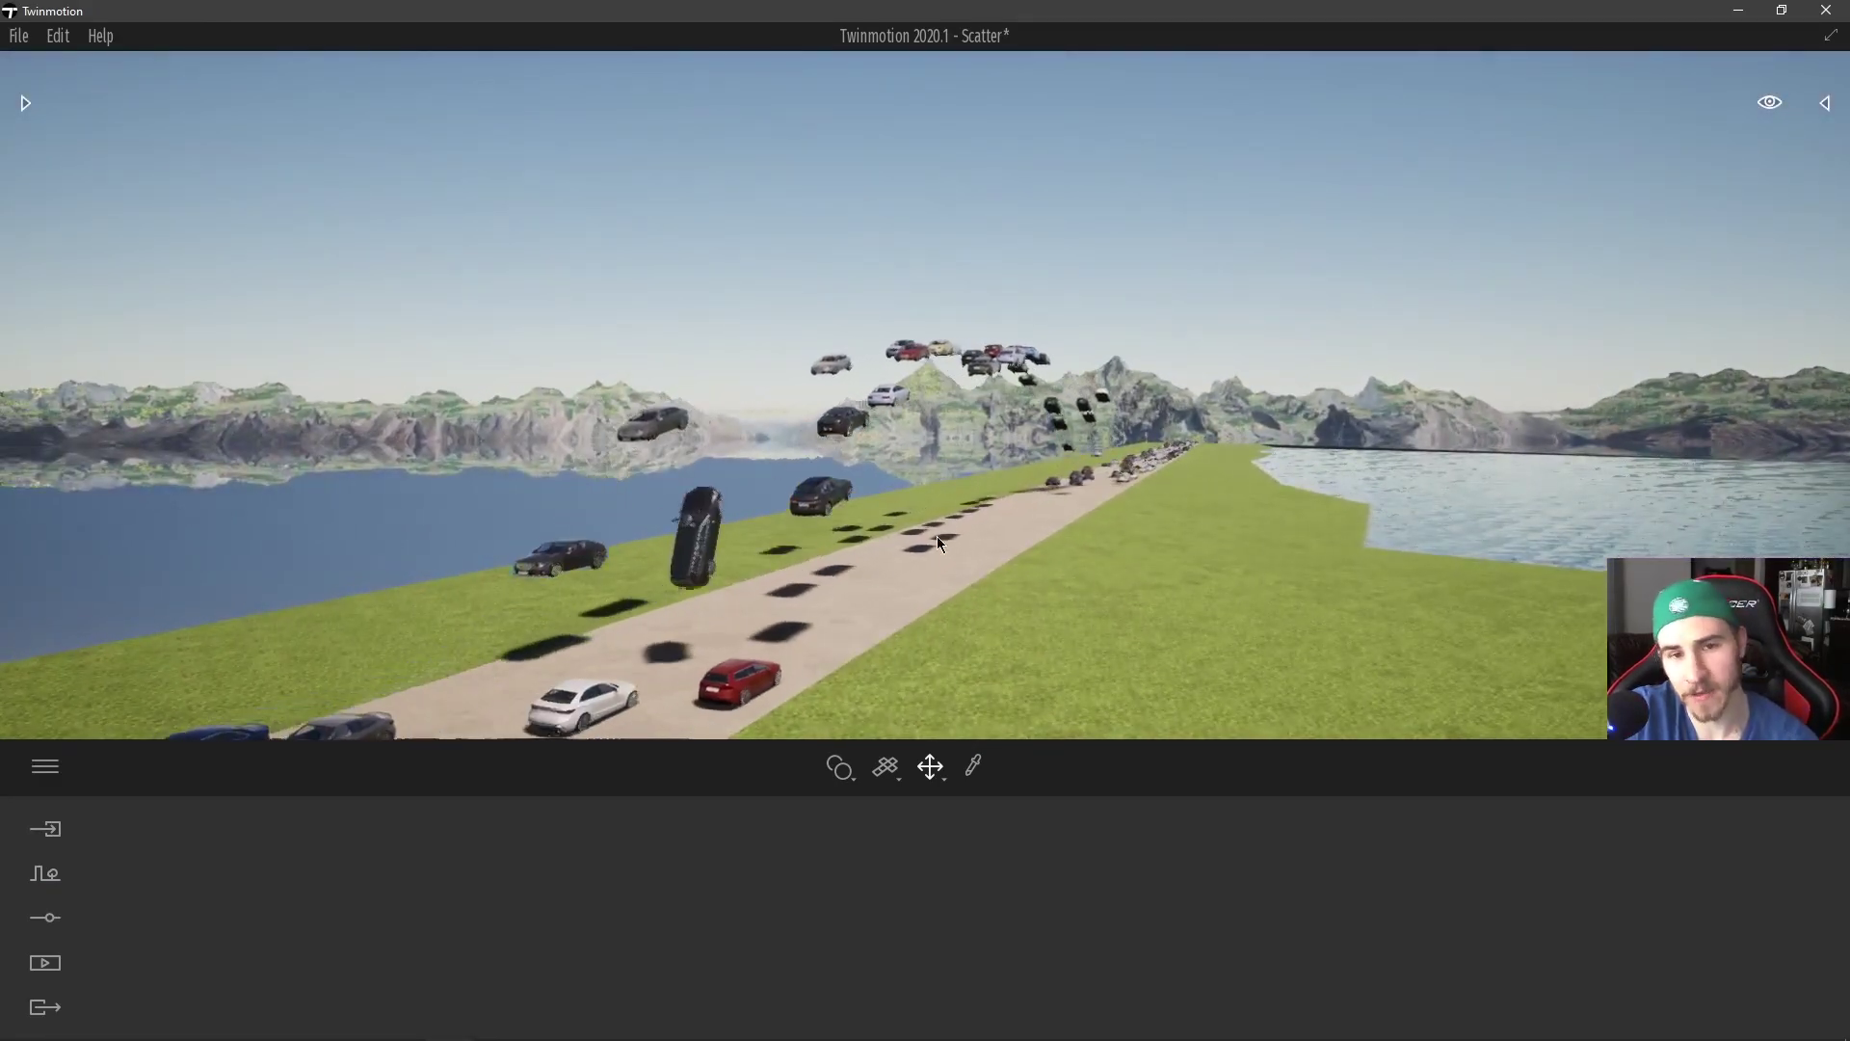
- Select the Vehicle path in the Scenegraph, bring its raised section back down to road level, and deselect it
{"action": "right_click_drag", "start_coordinate": [938, 535], "coordinate": [910, 563]}
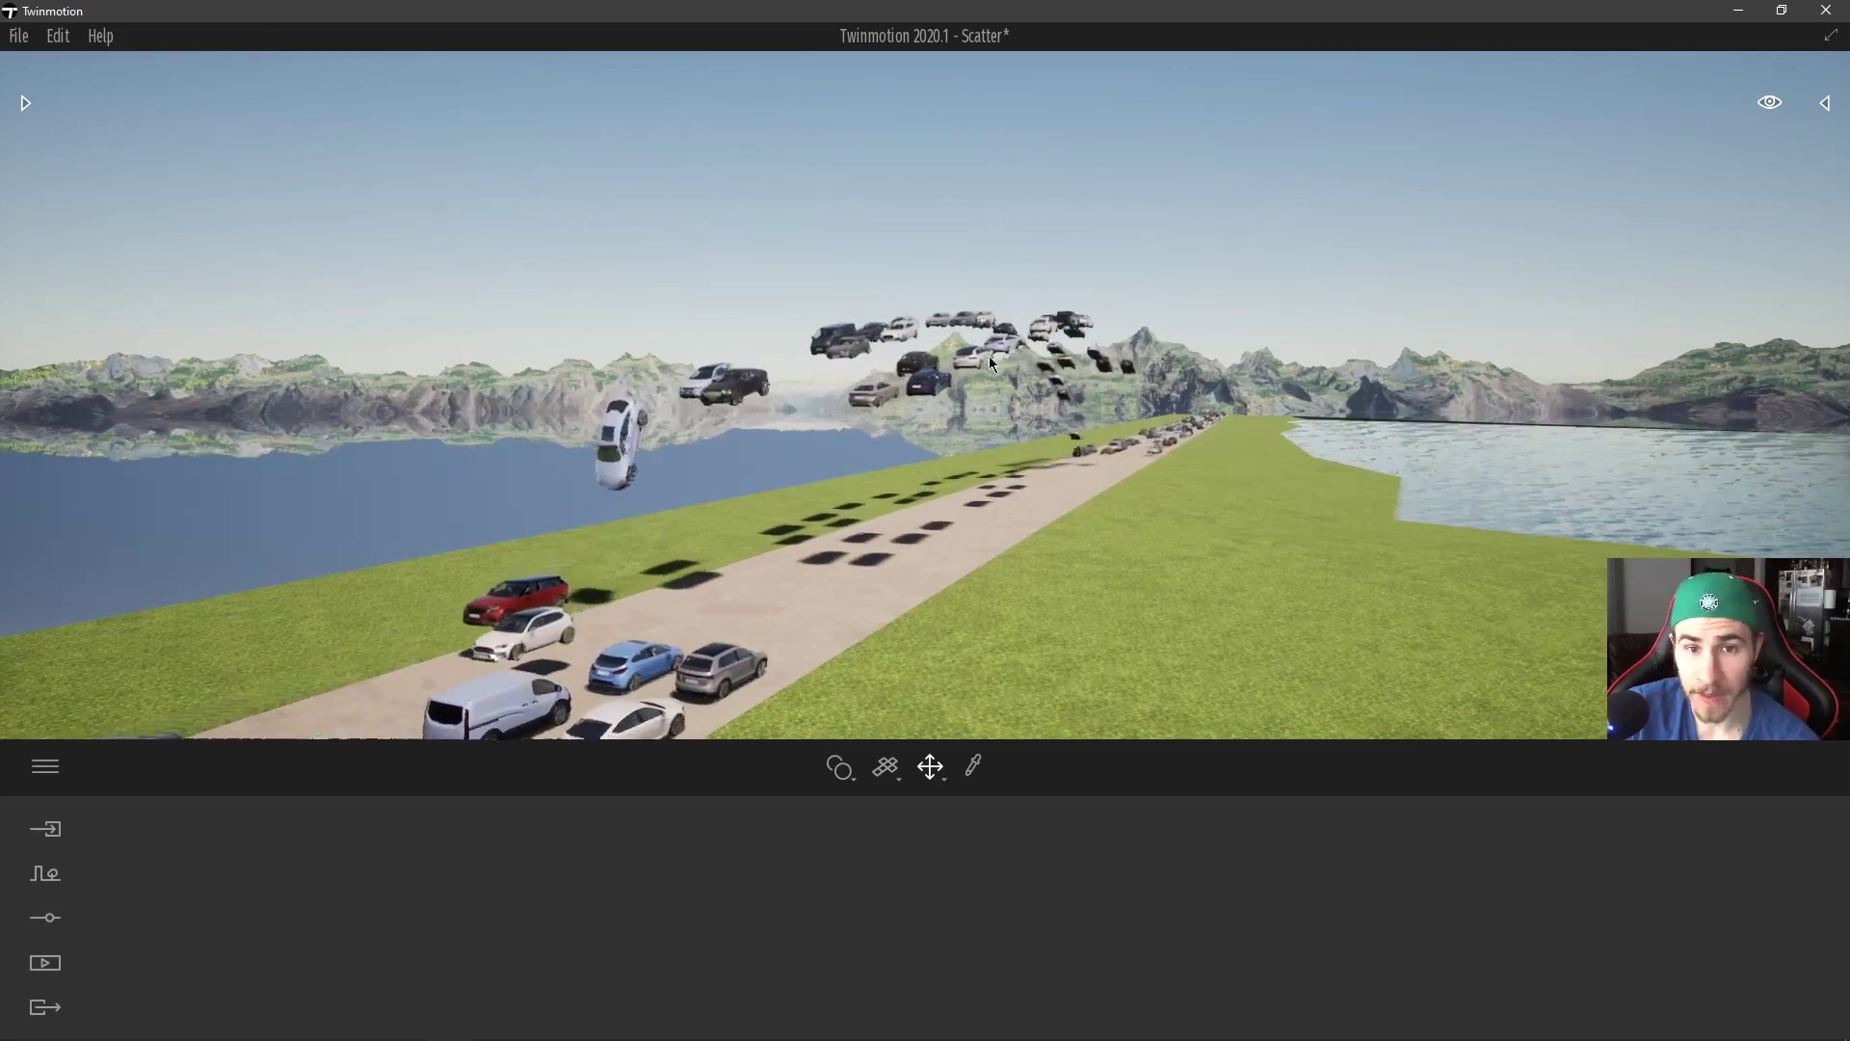
{"action": "left_click", "coordinate": [1824, 102]}
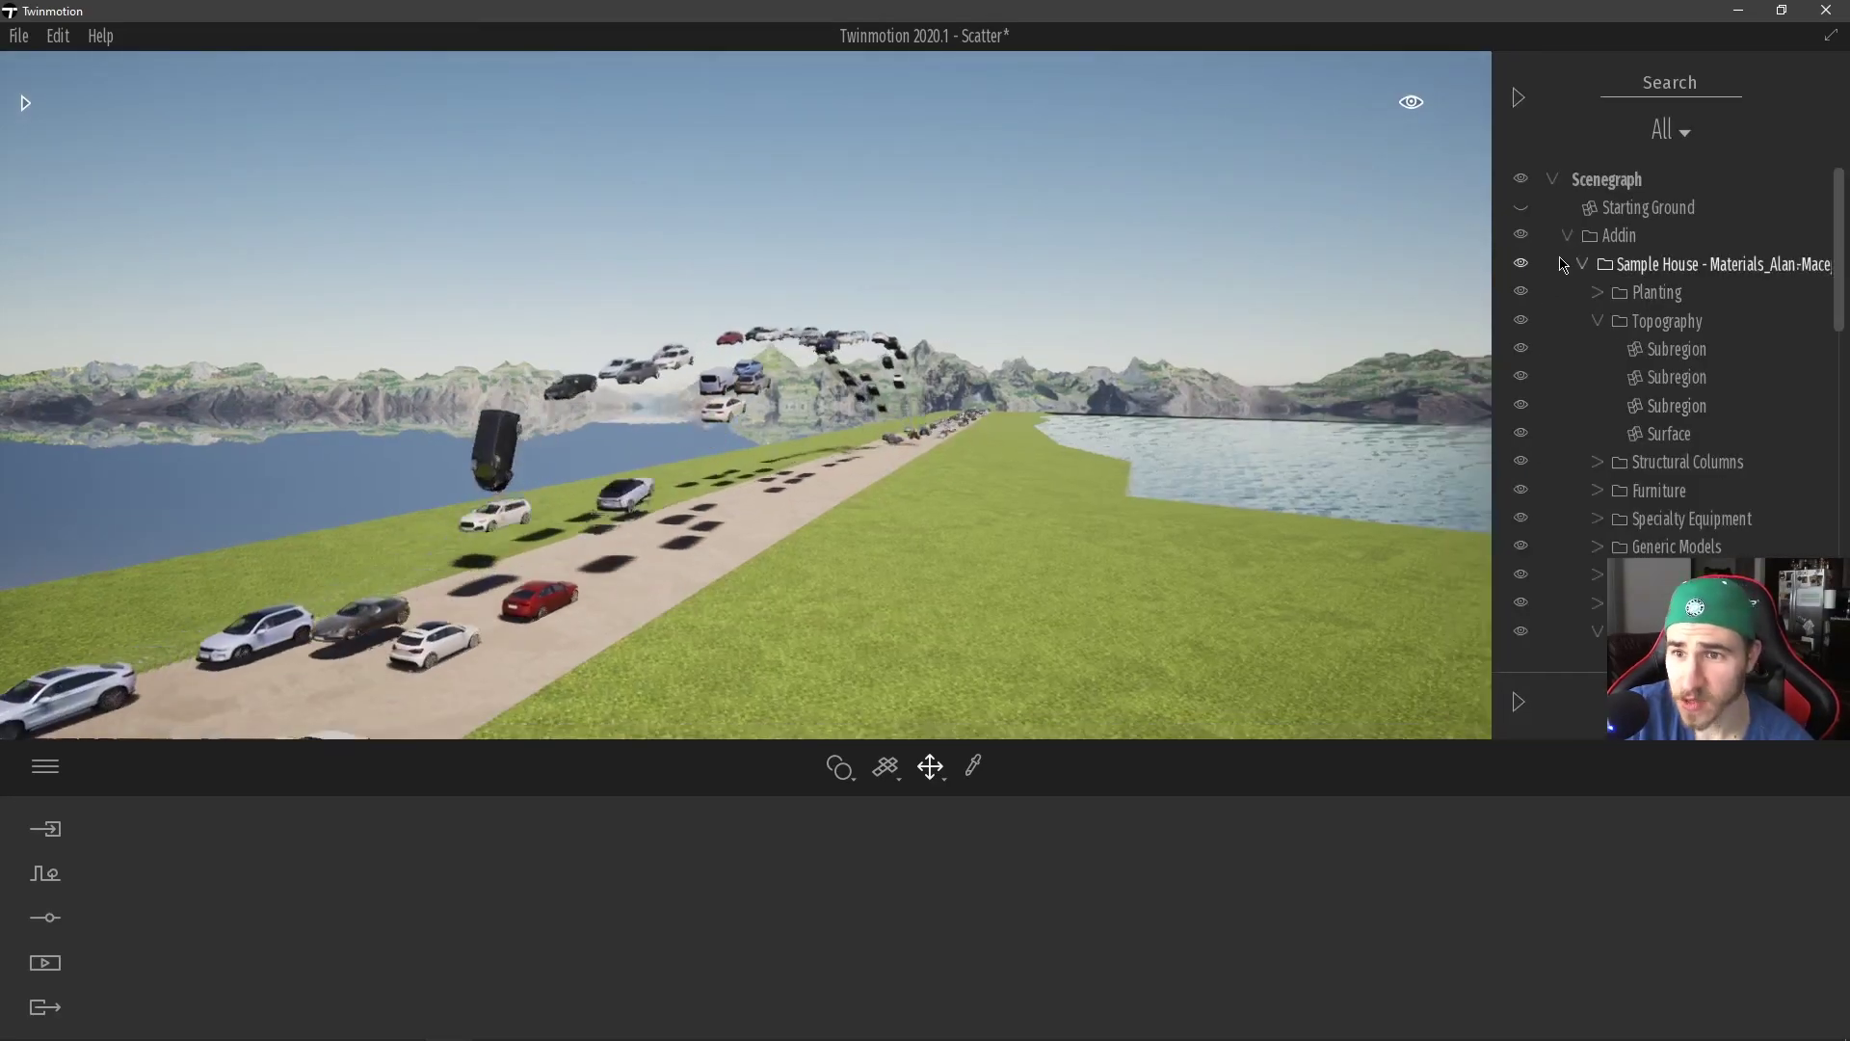
{"action": "left_click", "coordinate": [1636, 292]}
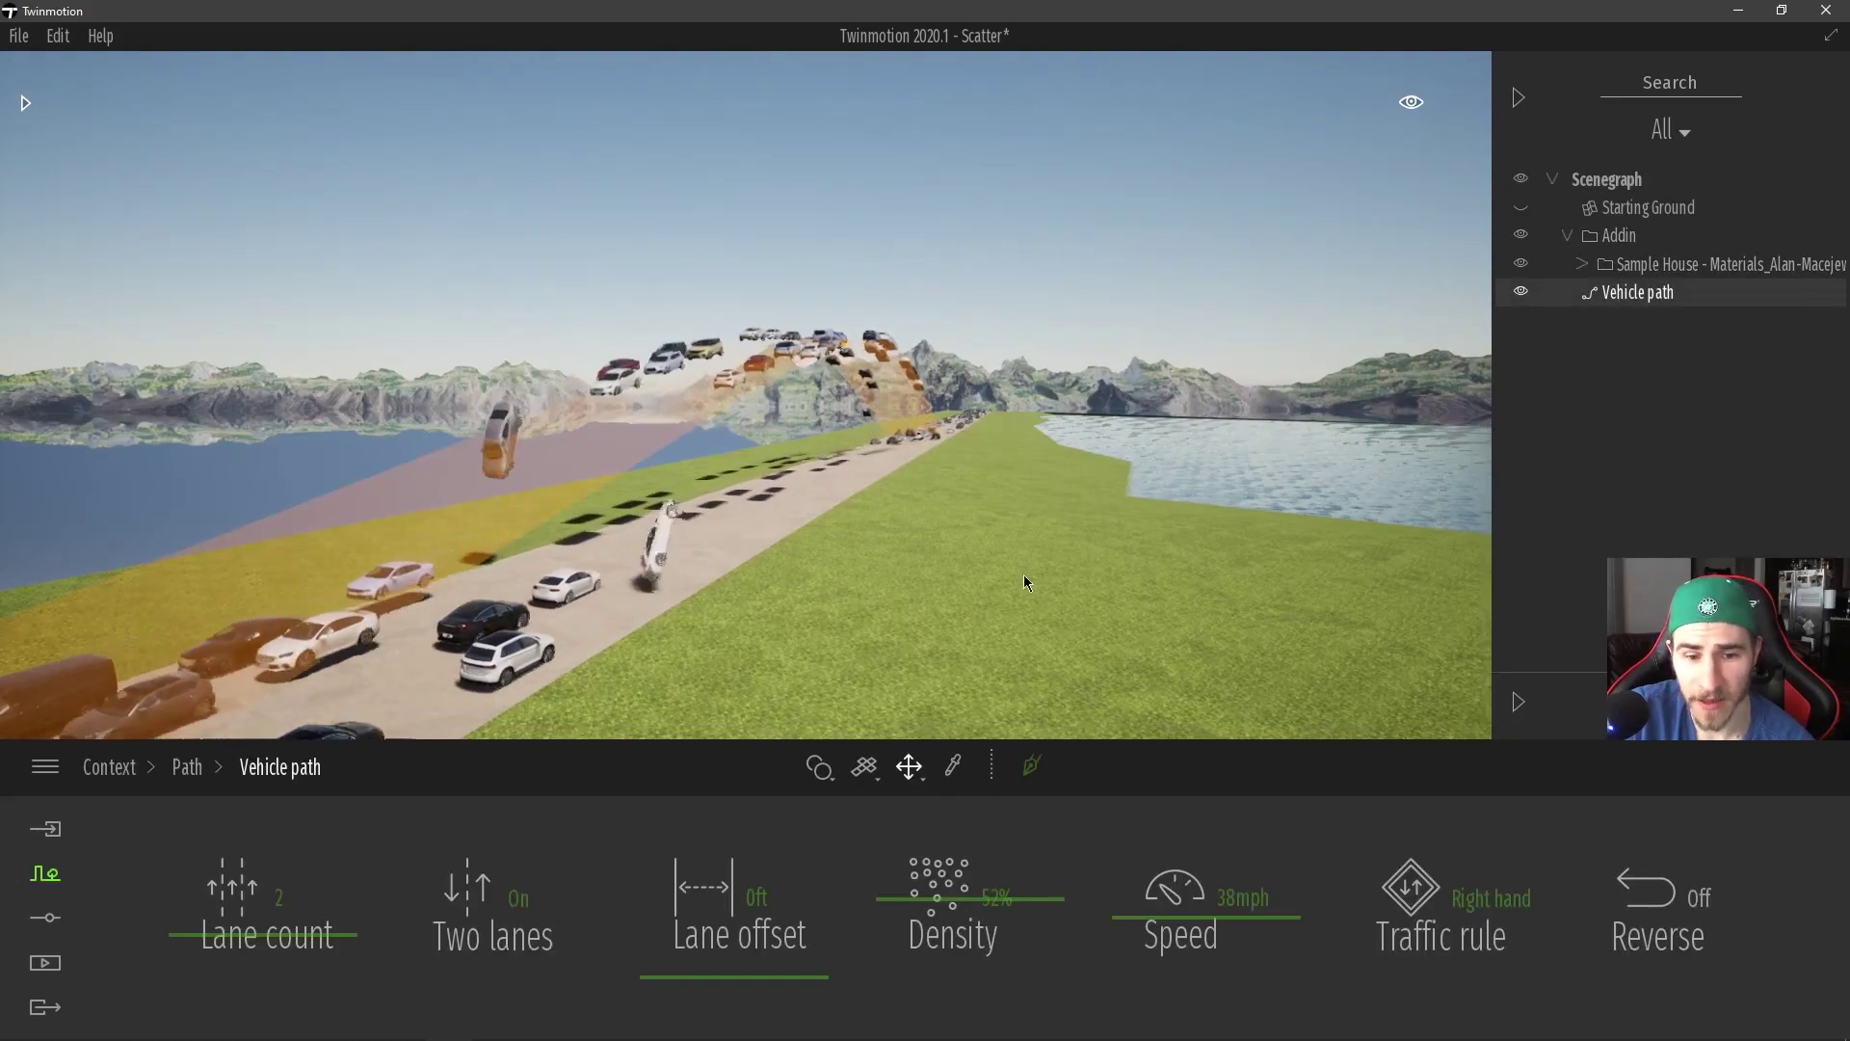
{"action": "right_click_drag", "start_coordinate": [871, 537], "coordinate": [231, 583]}
{"action": "key", "text": "f"}
{"action": "key", "text": "e"}
{"action": "mouse_move", "coordinate": [799, 444]}
{"action": "right_mouse_down"}
{"action": "mouse_move", "coordinate": [805, 337]}
{"action": "mouse_move", "coordinate": [785, 341]}
{"action": "mouse_move", "coordinate": [789, 453]}
{"action": "right_mouse_up"}
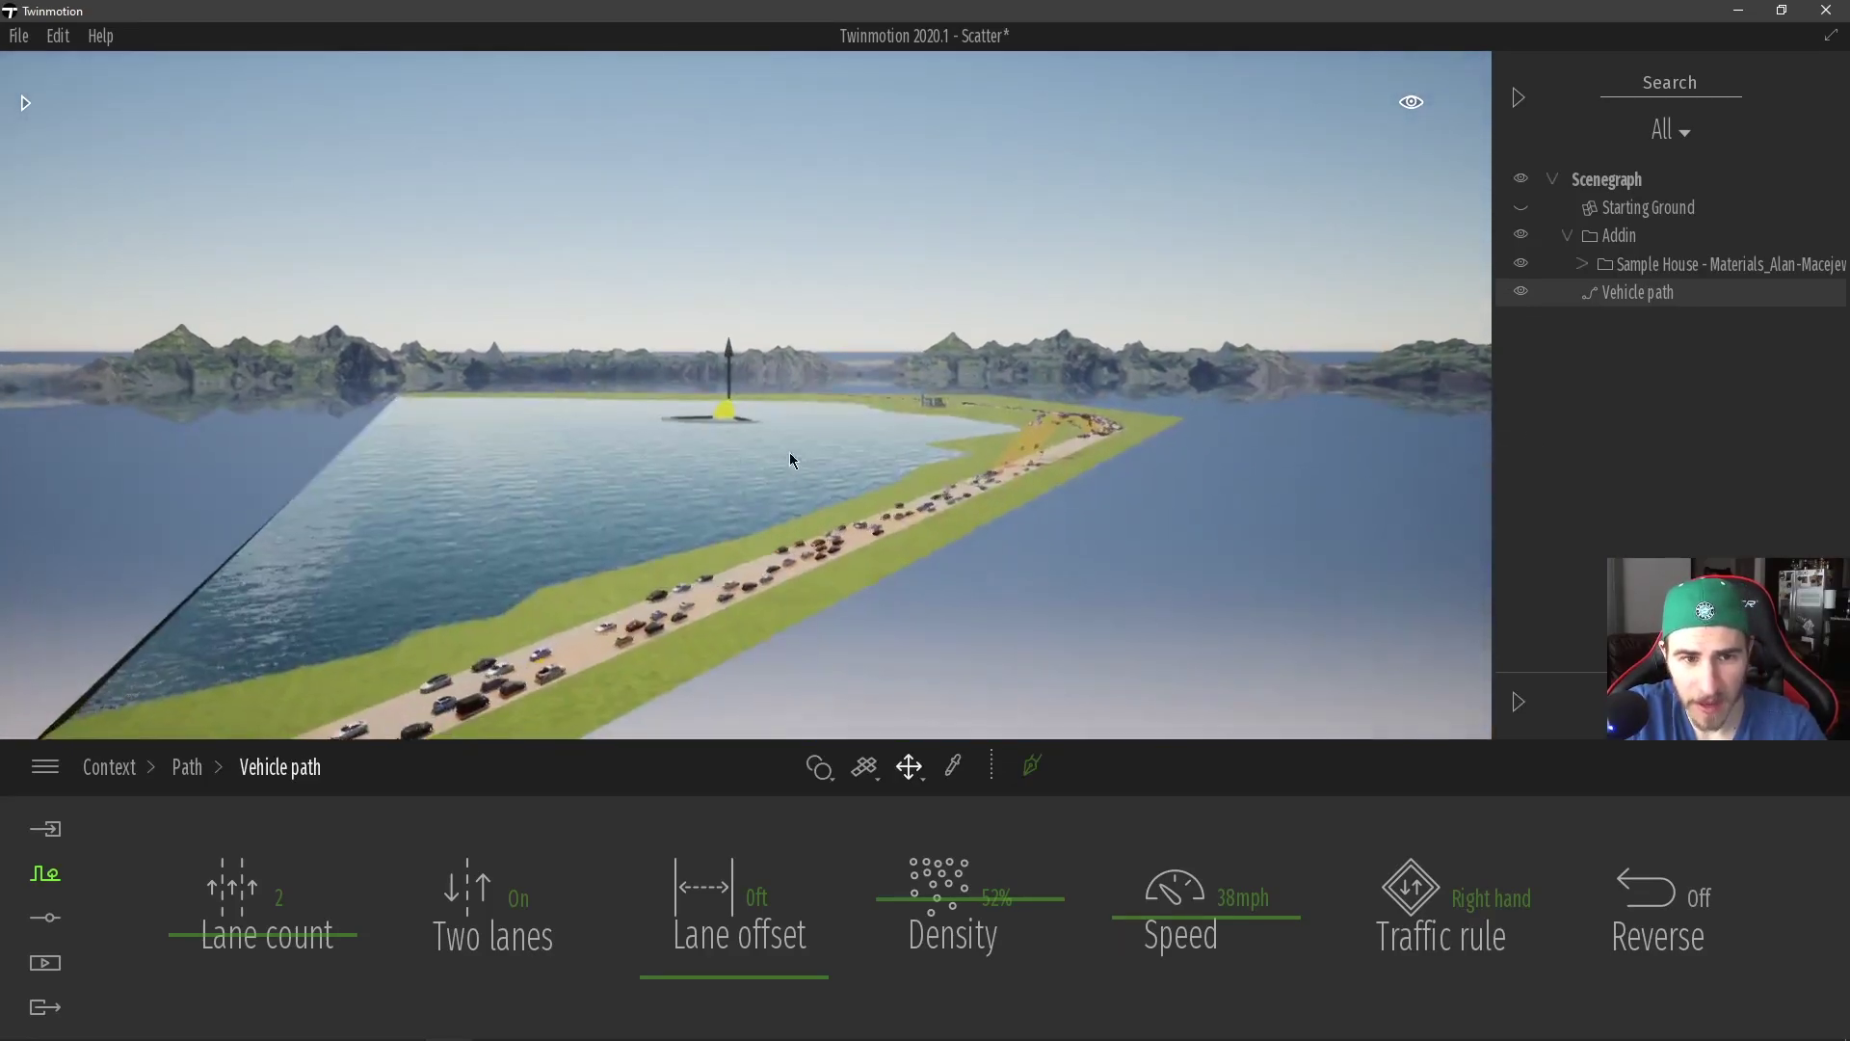
{"action": "left_click_drag", "start_coordinate": [730, 327], "coordinate": [790, 364]}
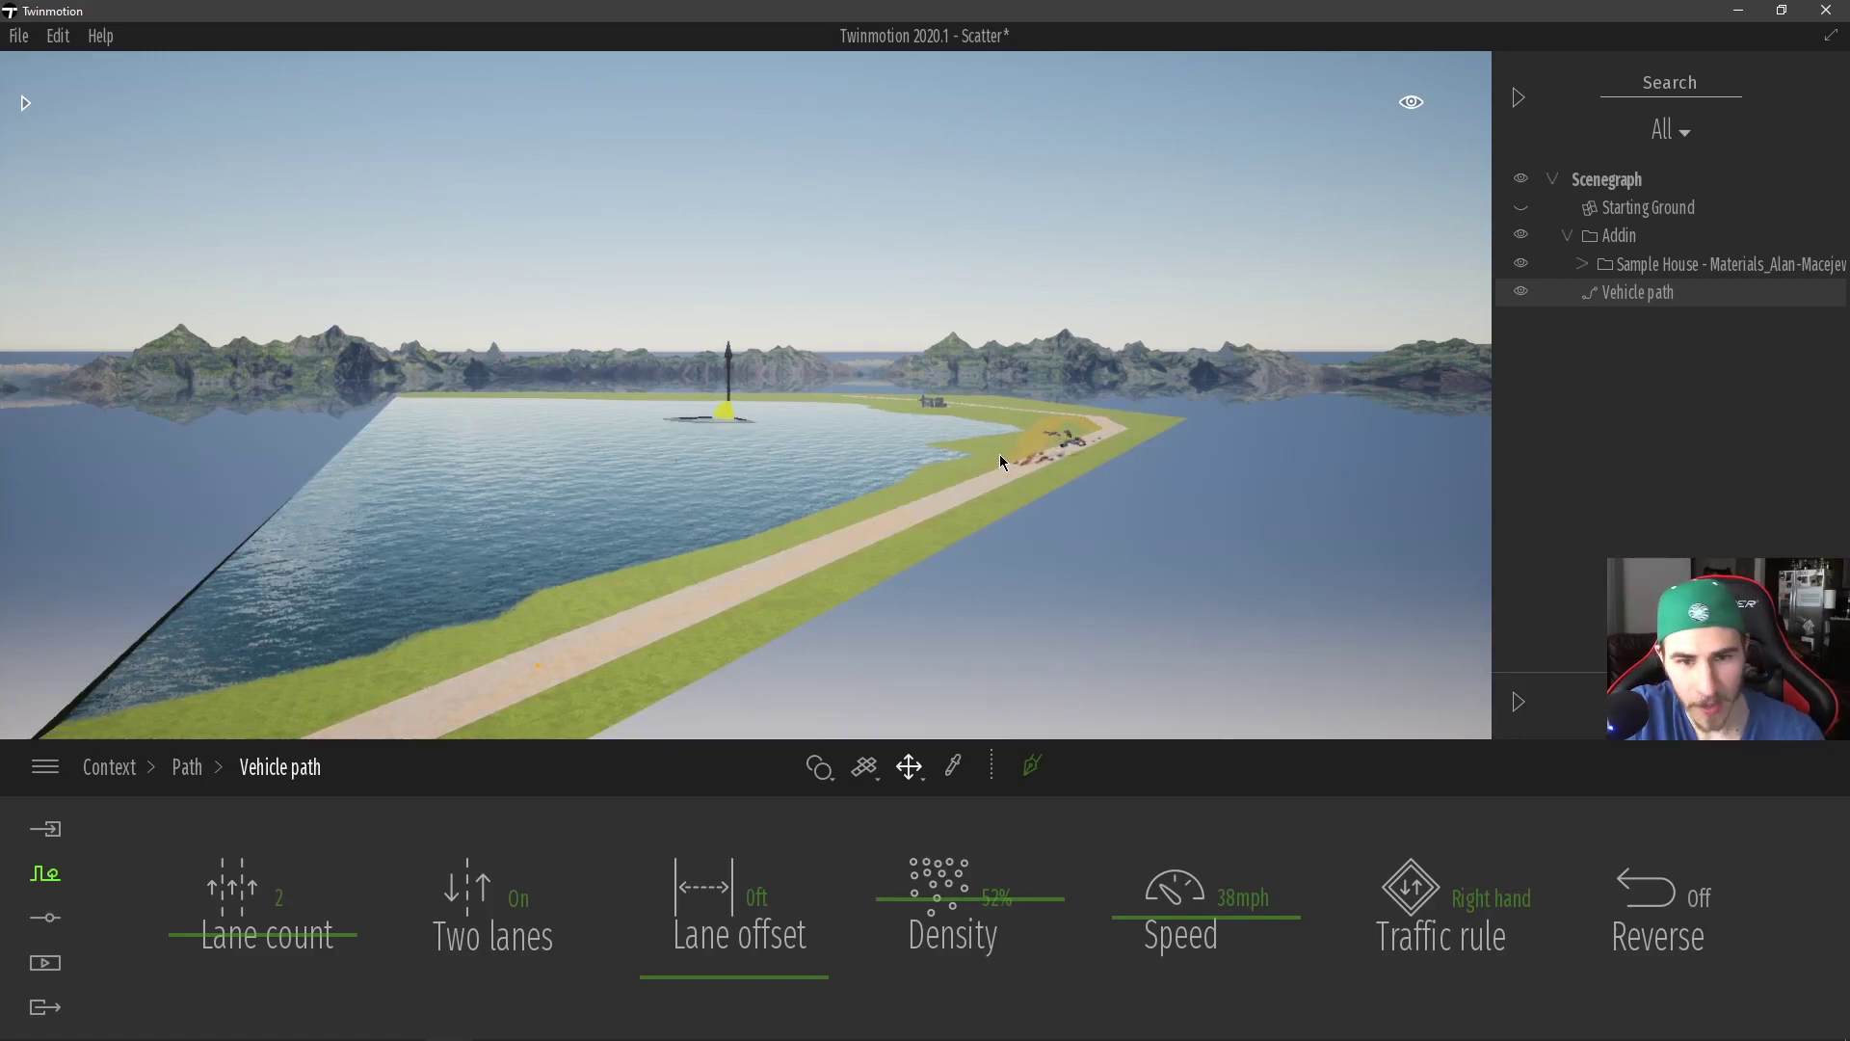
{"action": "left_click", "coordinate": [1106, 468]}
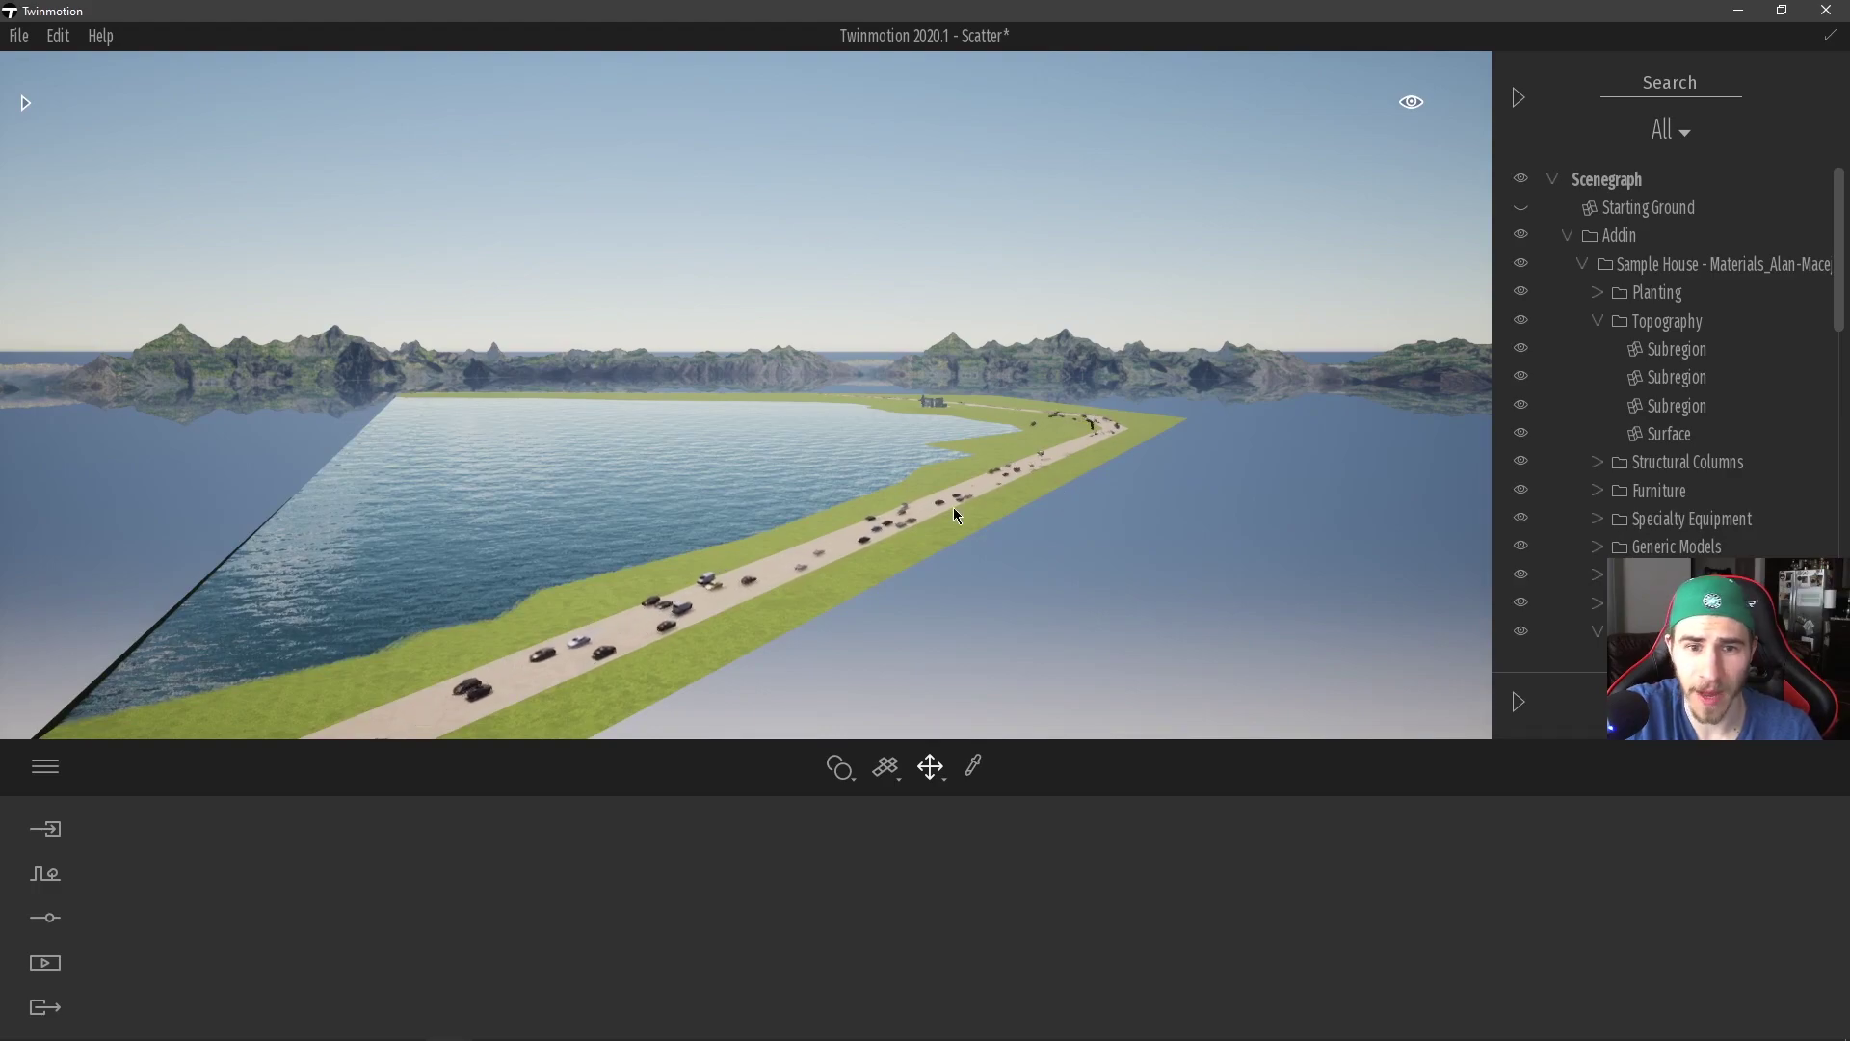
- Select the vehicle path on the road again and set its density to 30%
{"action": "left_click", "coordinate": [1028, 497]}
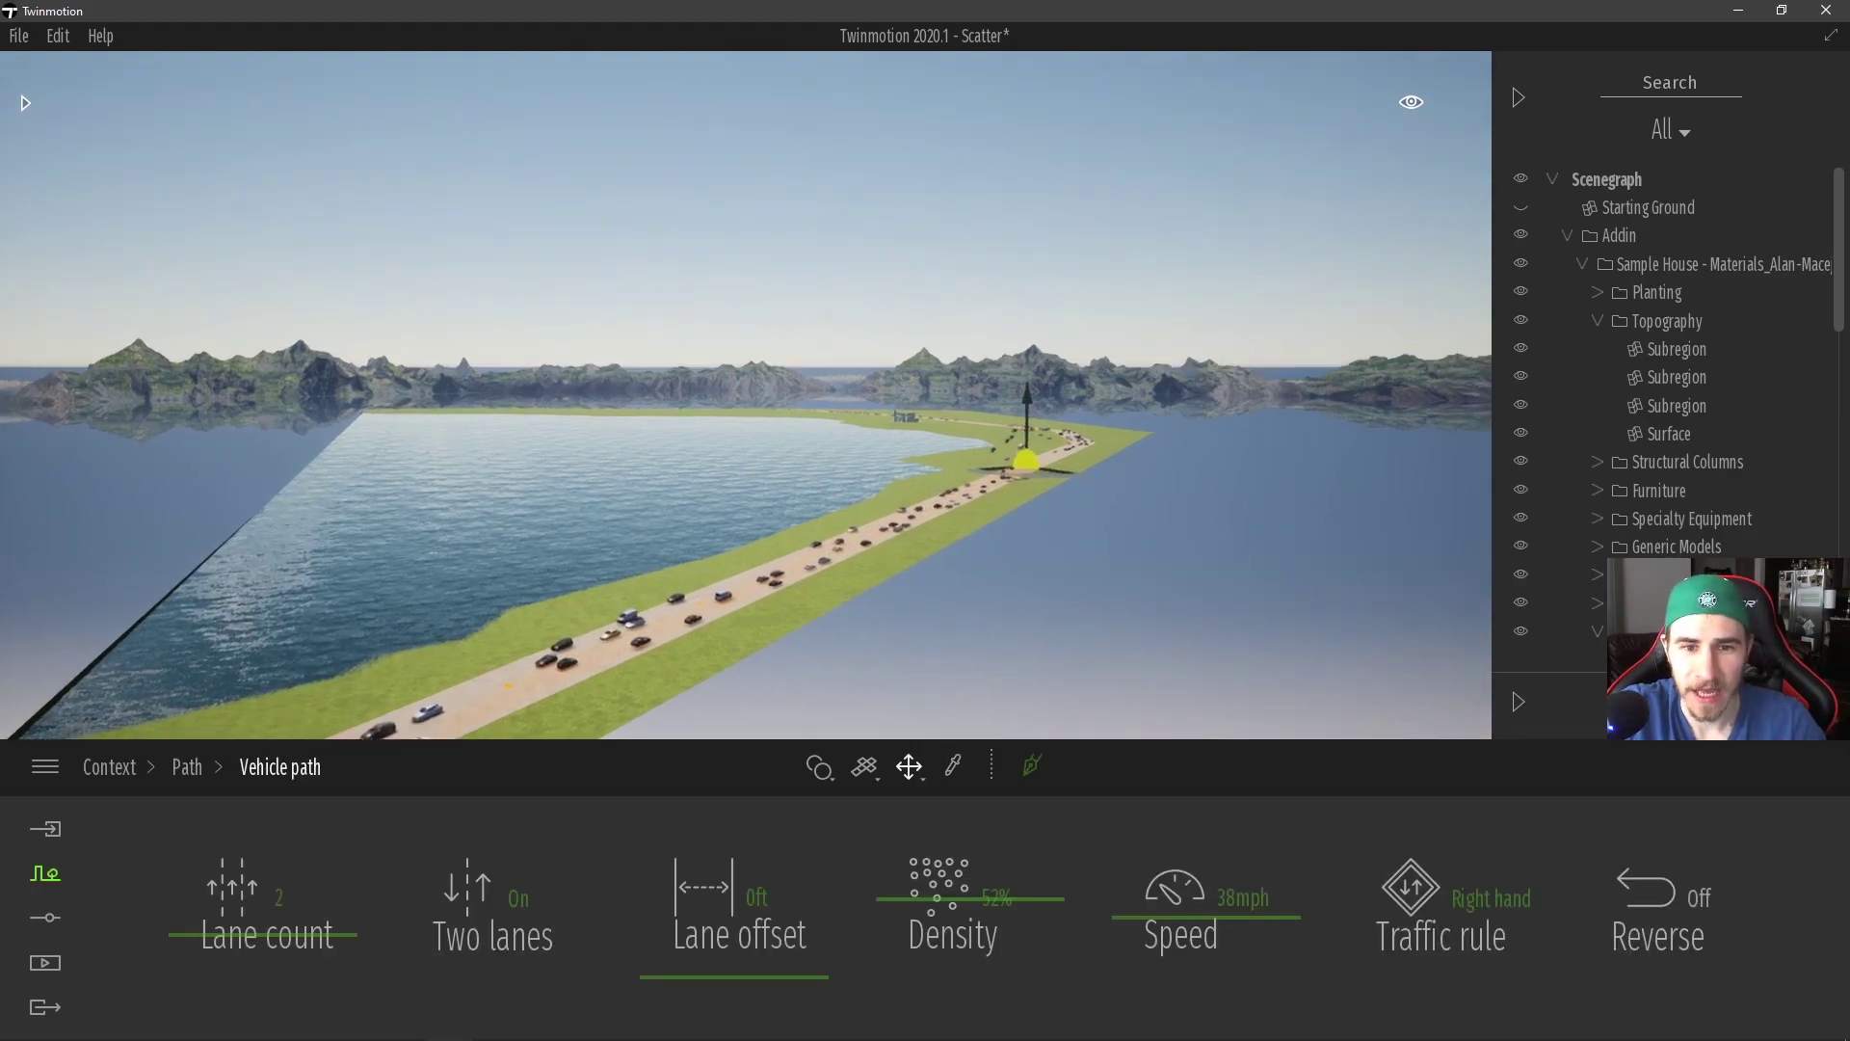
{"action": "key", "text": "w"}
{"action": "right_click_drag", "start_coordinate": [1027, 497], "coordinate": [1137, 528]}
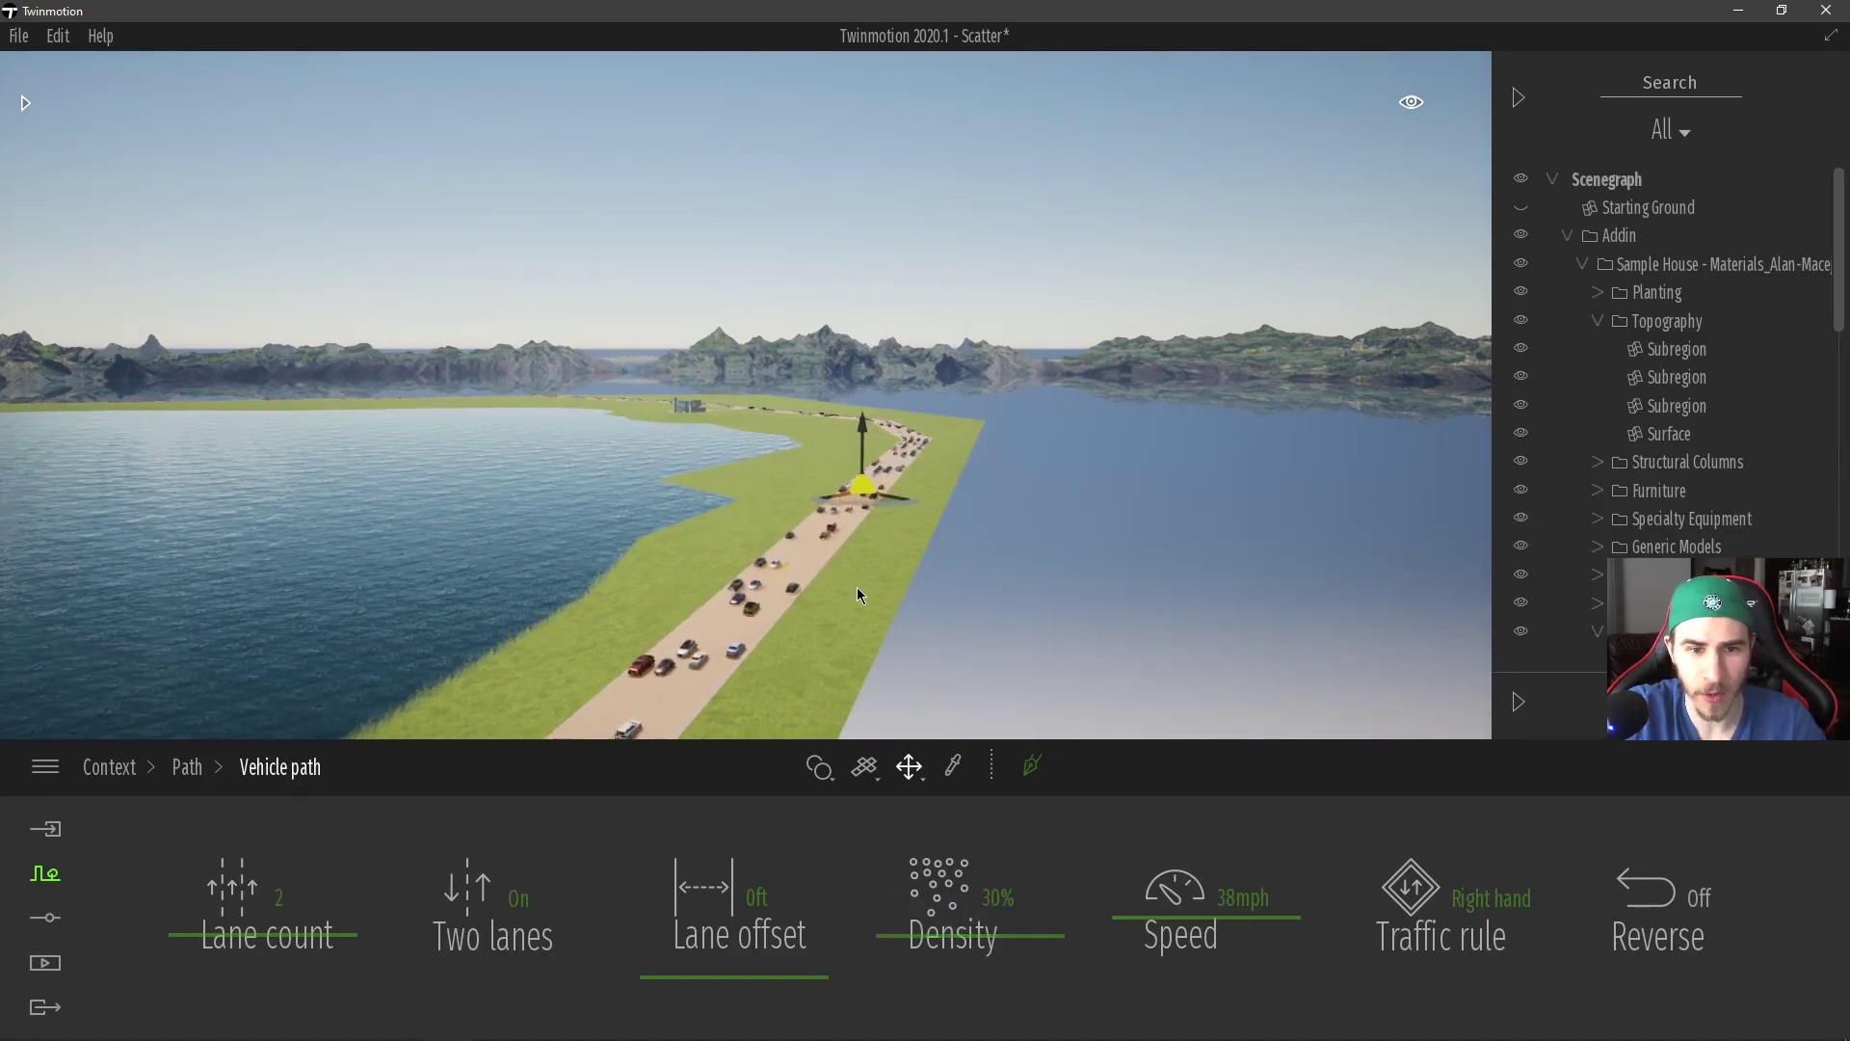
- Examine the traffic along the road around the bend and past the lakeside house's driveway
{"action": "key", "text": "w"}
{"action": "right_click_drag", "start_coordinate": [857, 587], "coordinate": [765, 602]}
{"action": "key", "text": "w"}
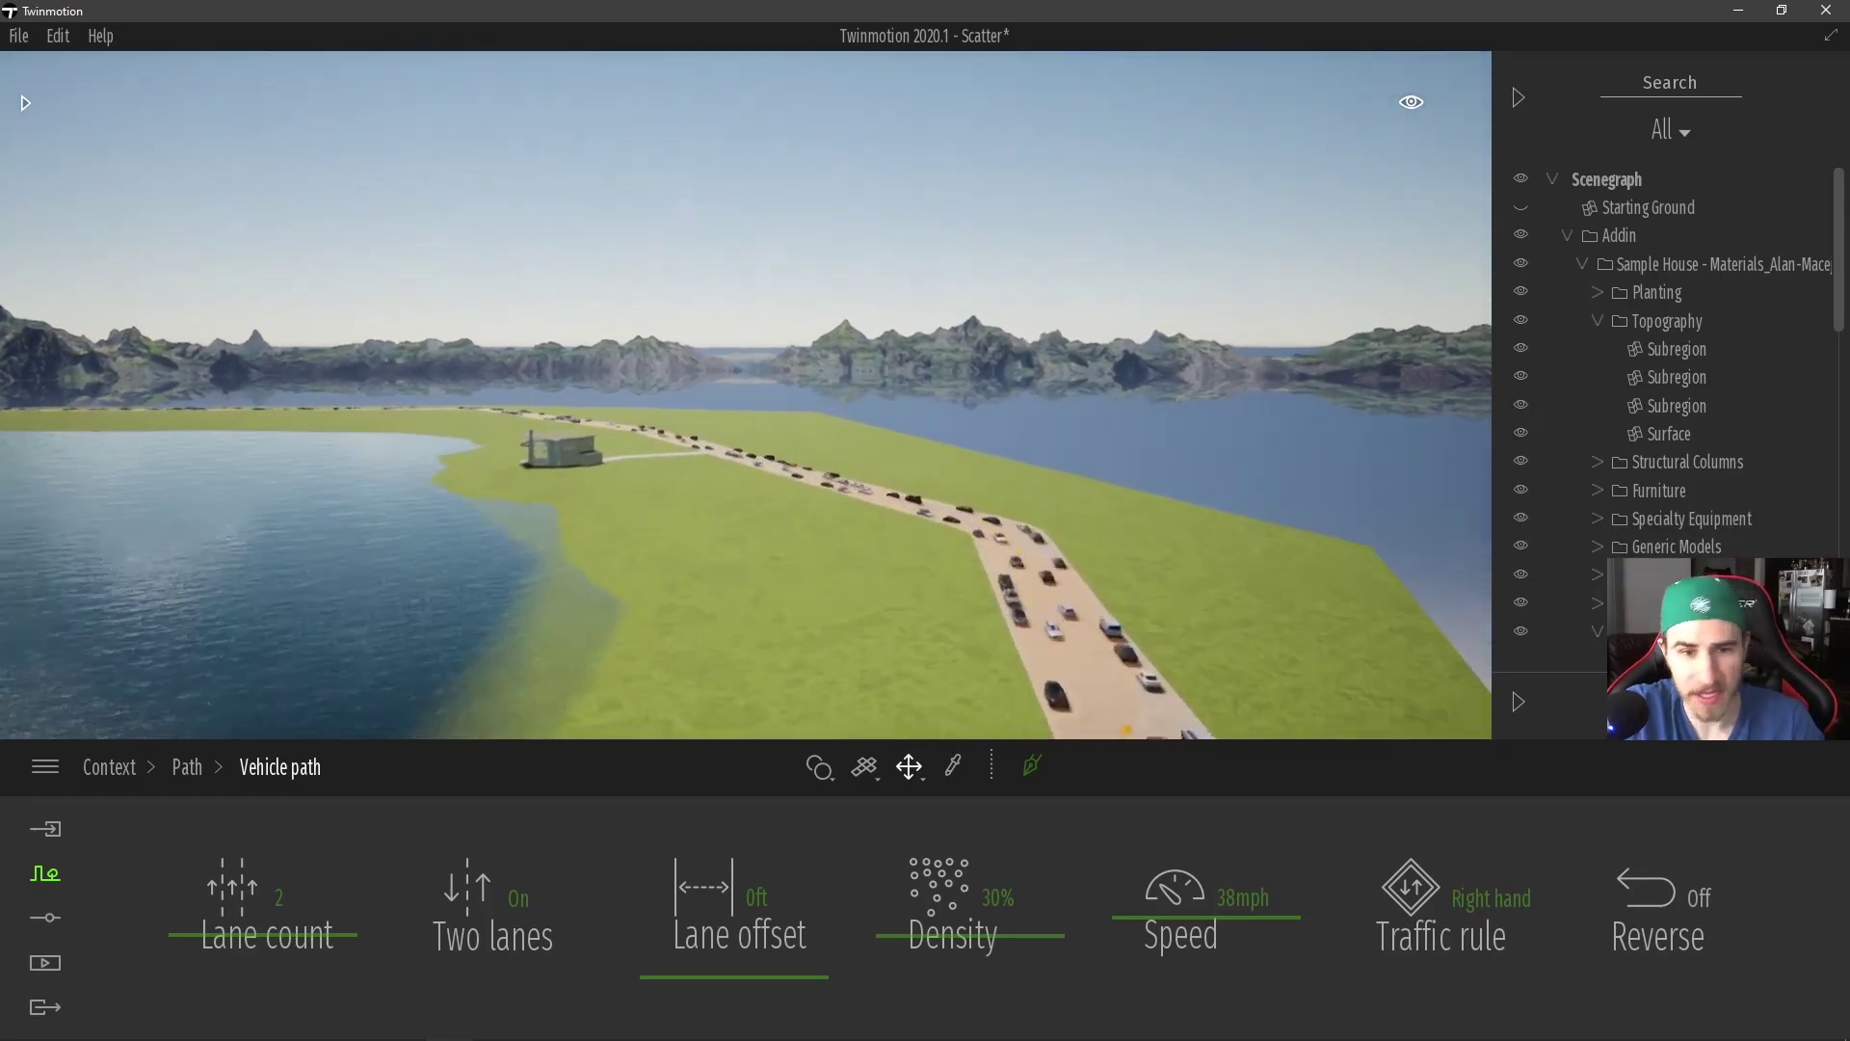
{"action": "key", "text": "w"}
{"action": "right_click_drag", "start_coordinate": [1182, 433], "coordinate": [1147, 442]}
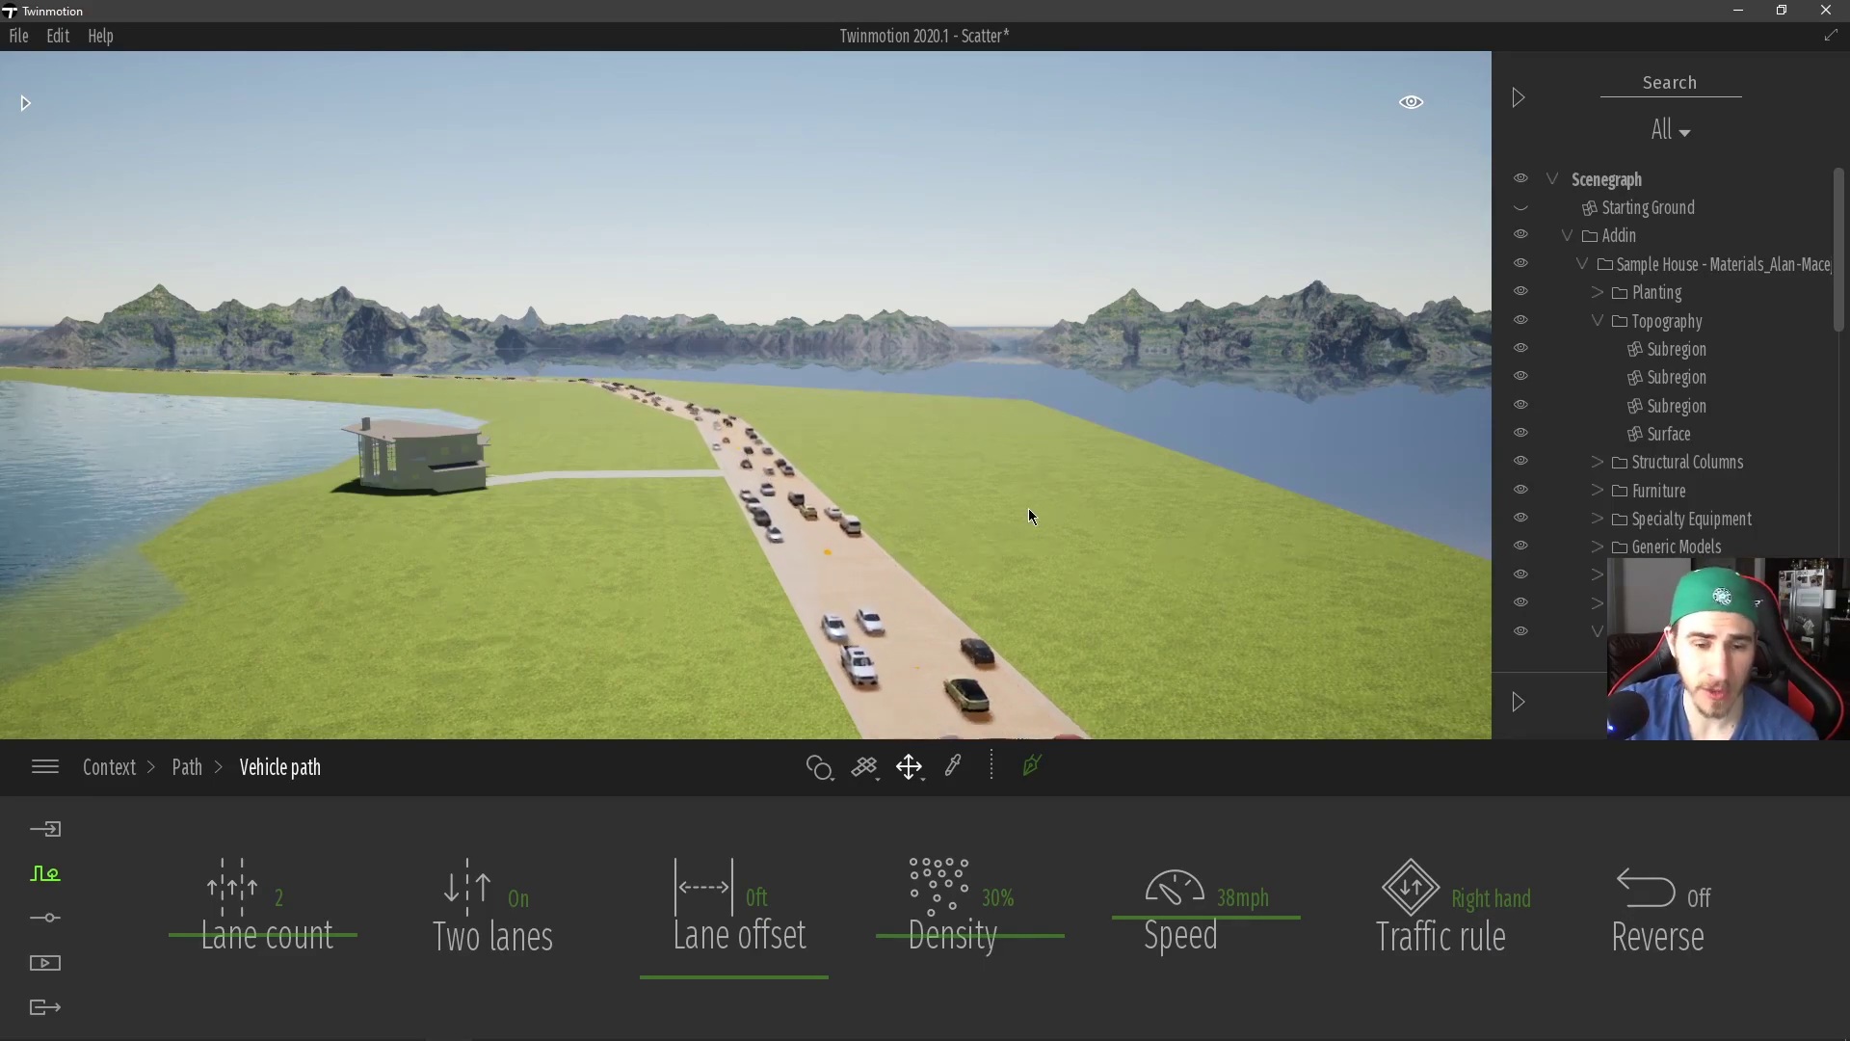
{"action": "right_click_drag", "start_coordinate": [1020, 510], "coordinate": [381, 540]}
{"action": "right_click_drag", "start_coordinate": [1141, 506], "coordinate": [957, 455]}
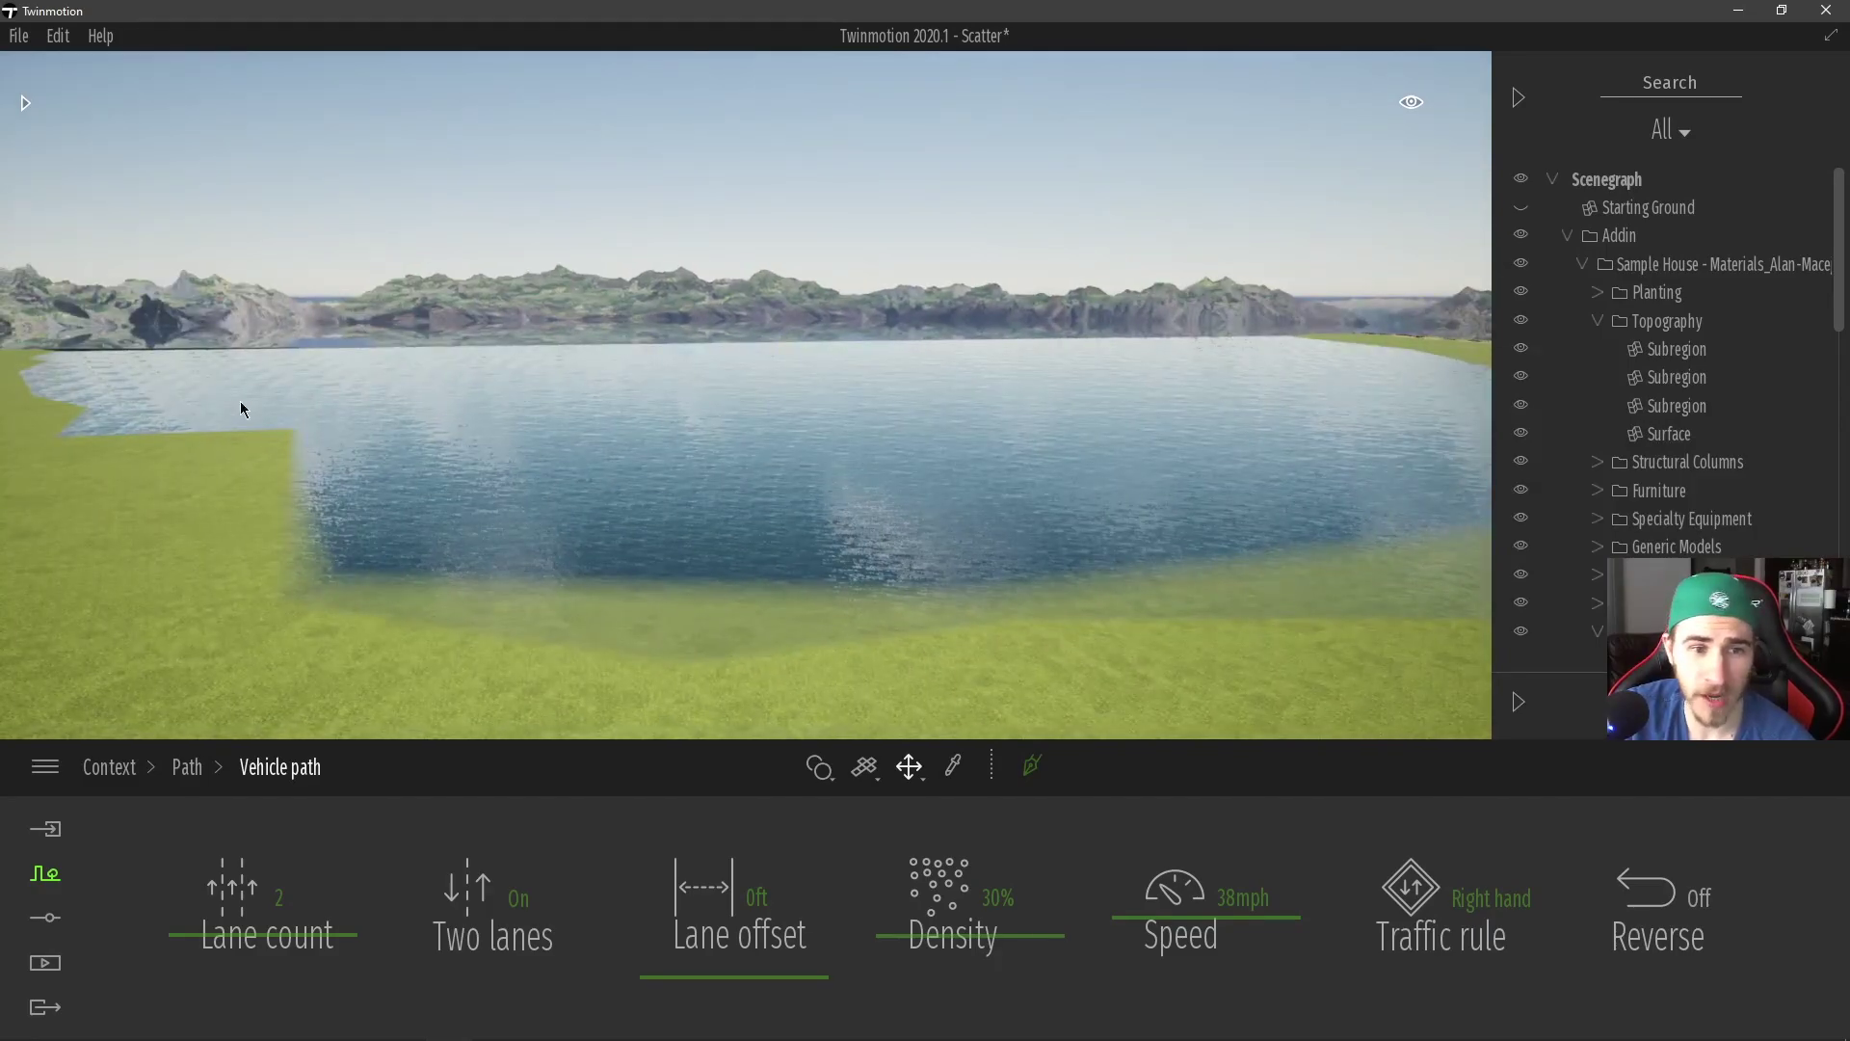
{"action": "left_click_drag", "start_coordinate": [869, 511], "coordinate": [1036, 516]}
{"action": "right_click_drag", "start_coordinate": [892, 512], "coordinate": [945, 511]}
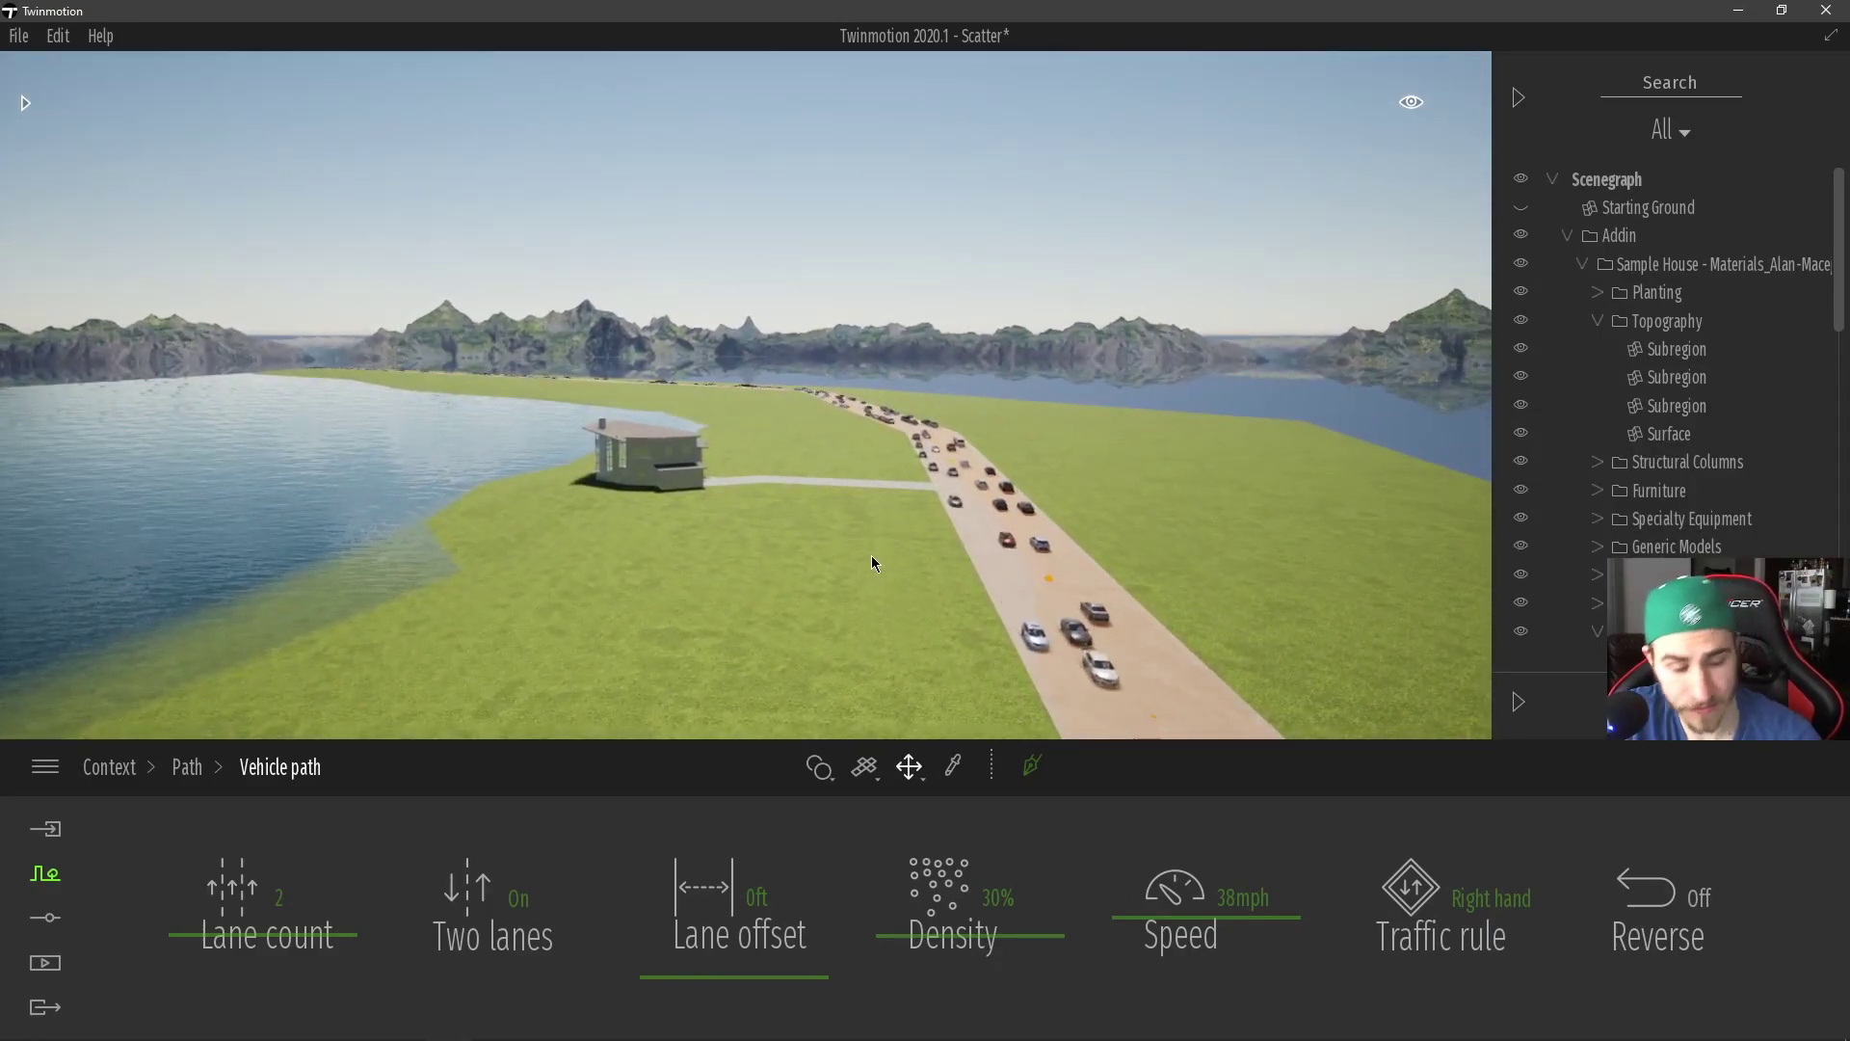
{"action": "key", "text": "w"}
{"action": "right_click_drag", "start_coordinate": [825, 453], "coordinate": [907, 453]}
{"action": "key", "text": "d"}
{"action": "key", "text": "w"}
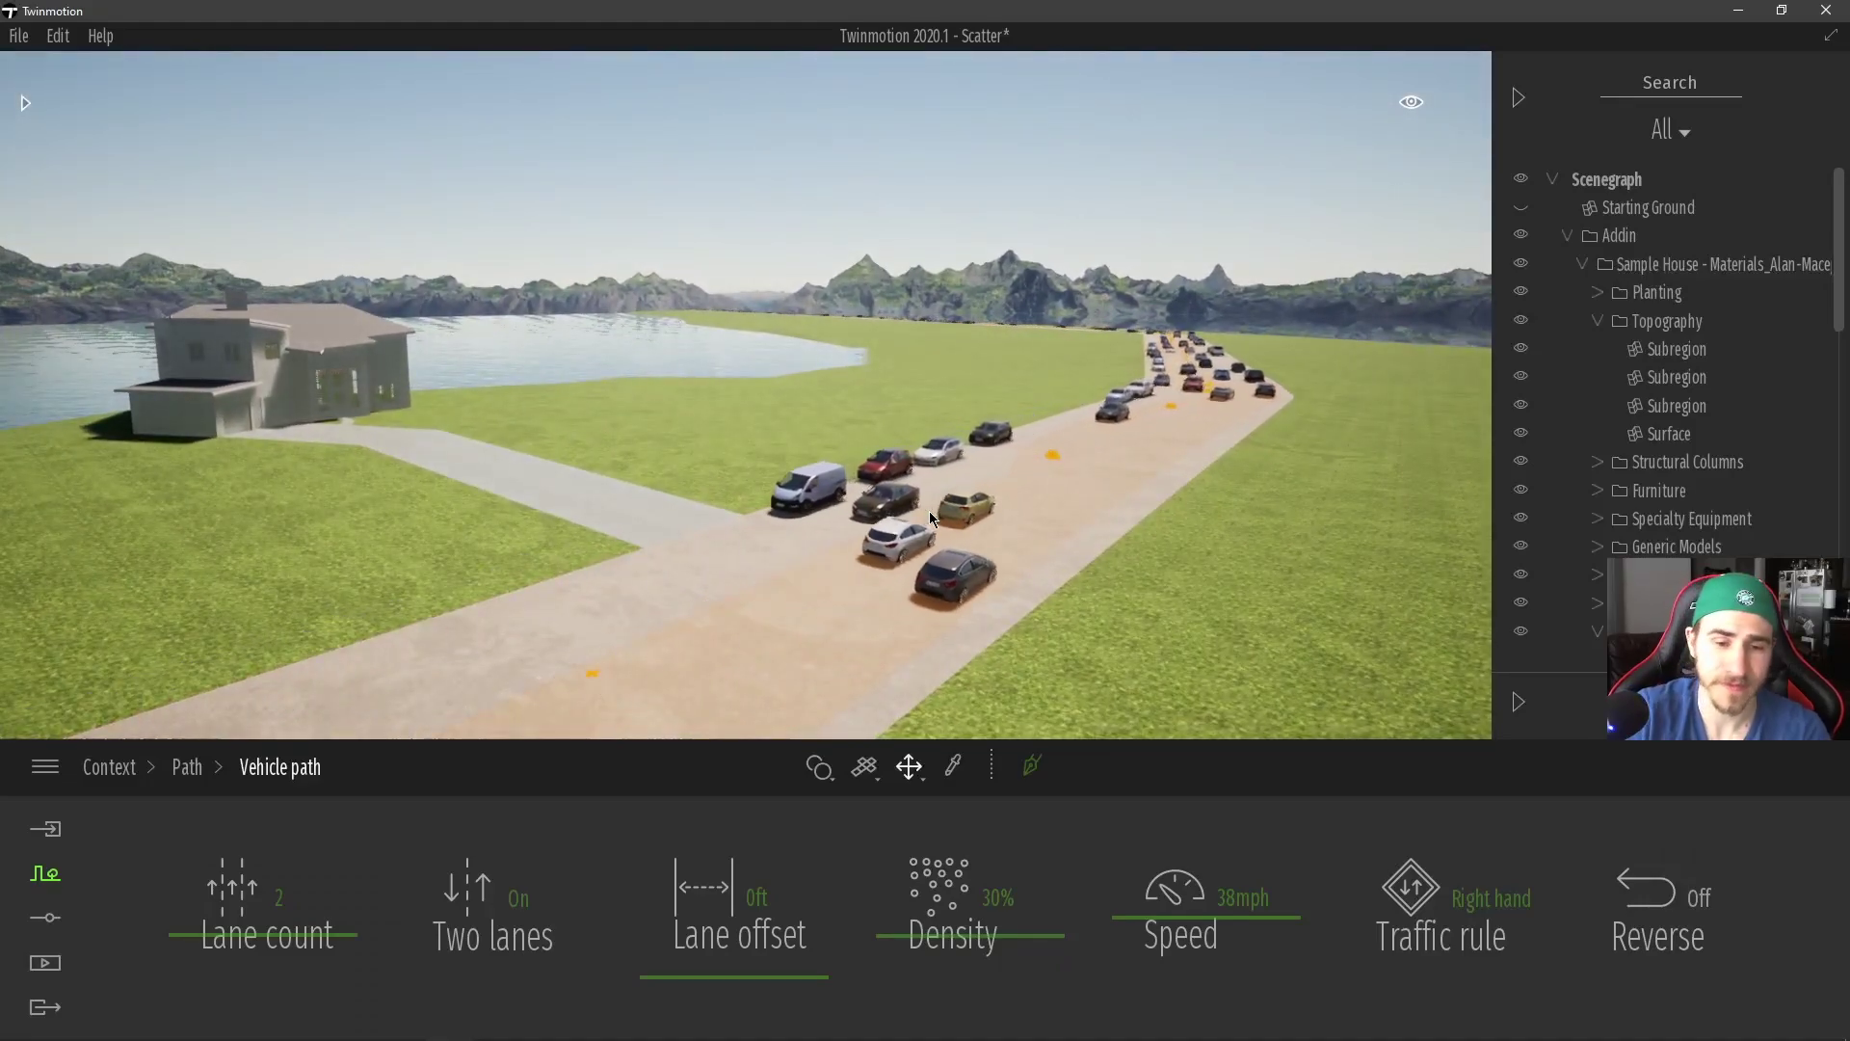